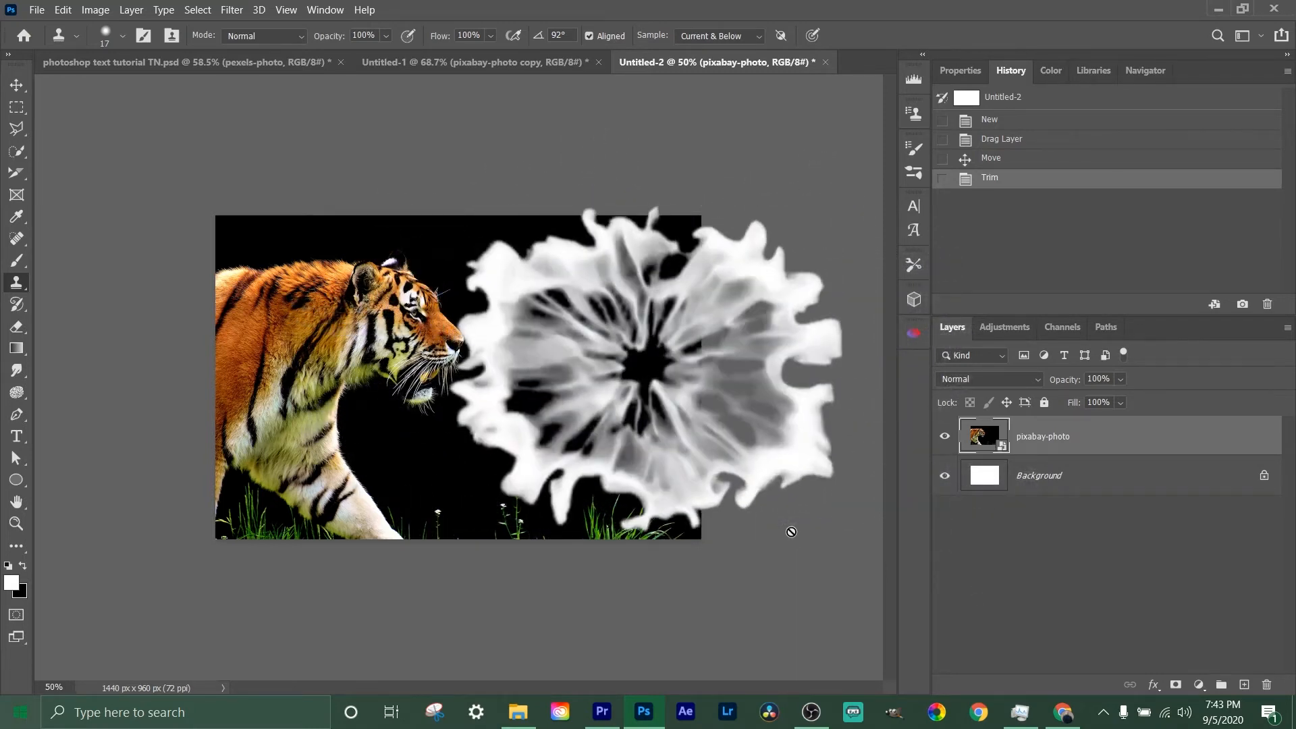
Unlock the white Background layer and try reordering it against the tiger layer, leaving it beneath the tiger
{"action": "scroll", "coordinate": [675, 465], "scroll_direction": "down", "scroll_amount": 2}
{"action": "scroll", "coordinate": [675, 466], "scroll_direction": "up", "scroll_amount": 6}
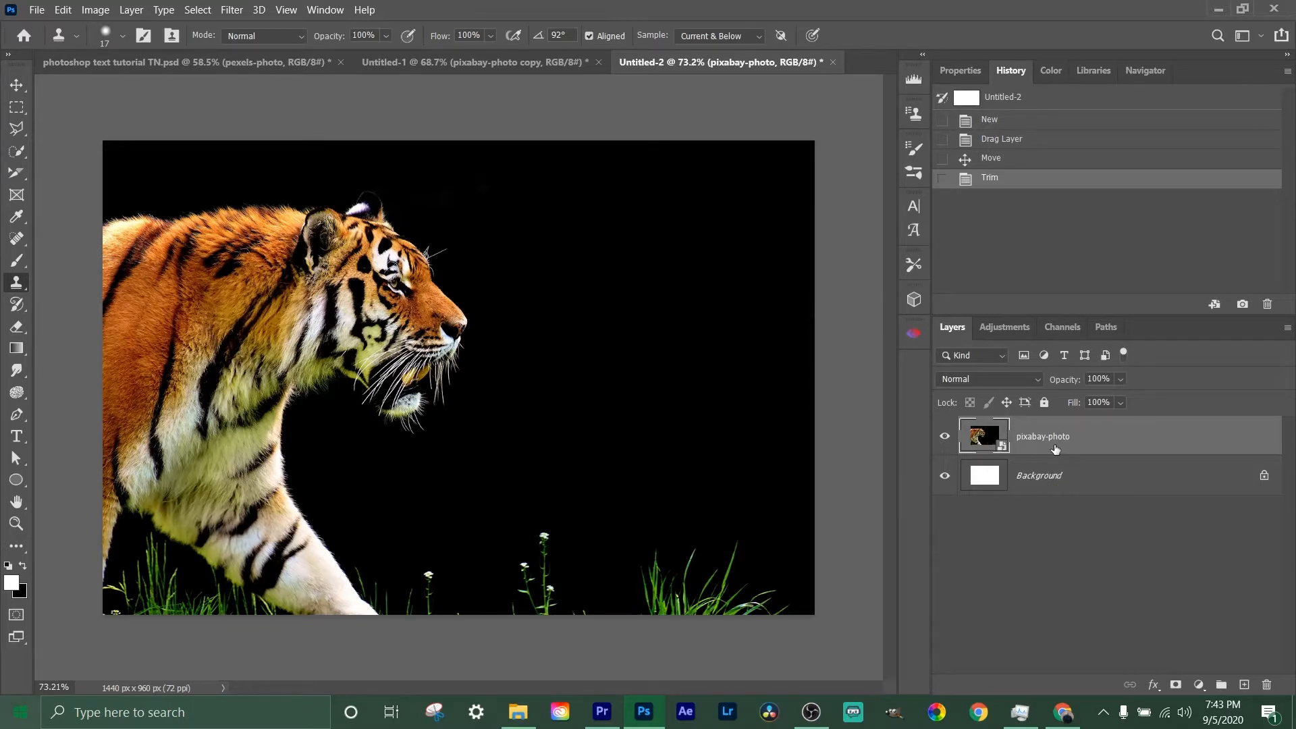
{"action": "left_click_drag", "start_coordinate": [1101, 440], "coordinate": [1100, 471]}
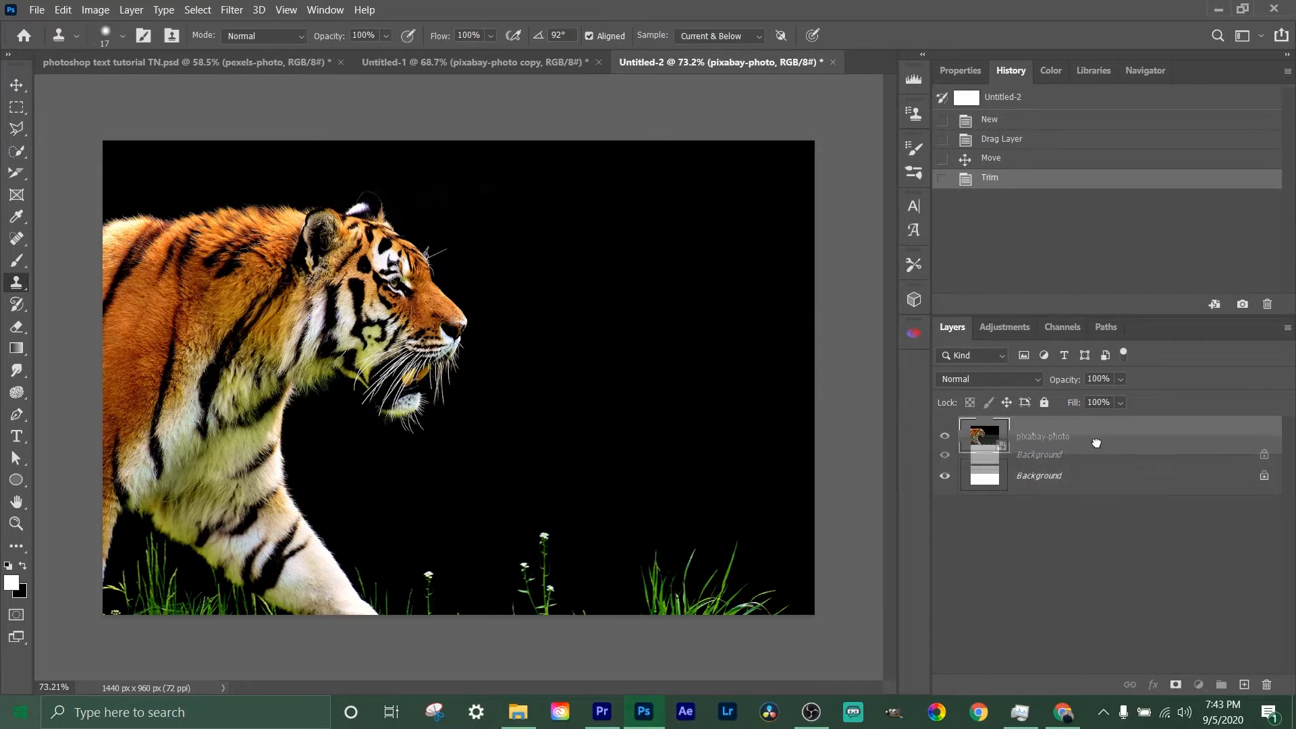
{"action": "left_click", "coordinate": [1265, 475]}
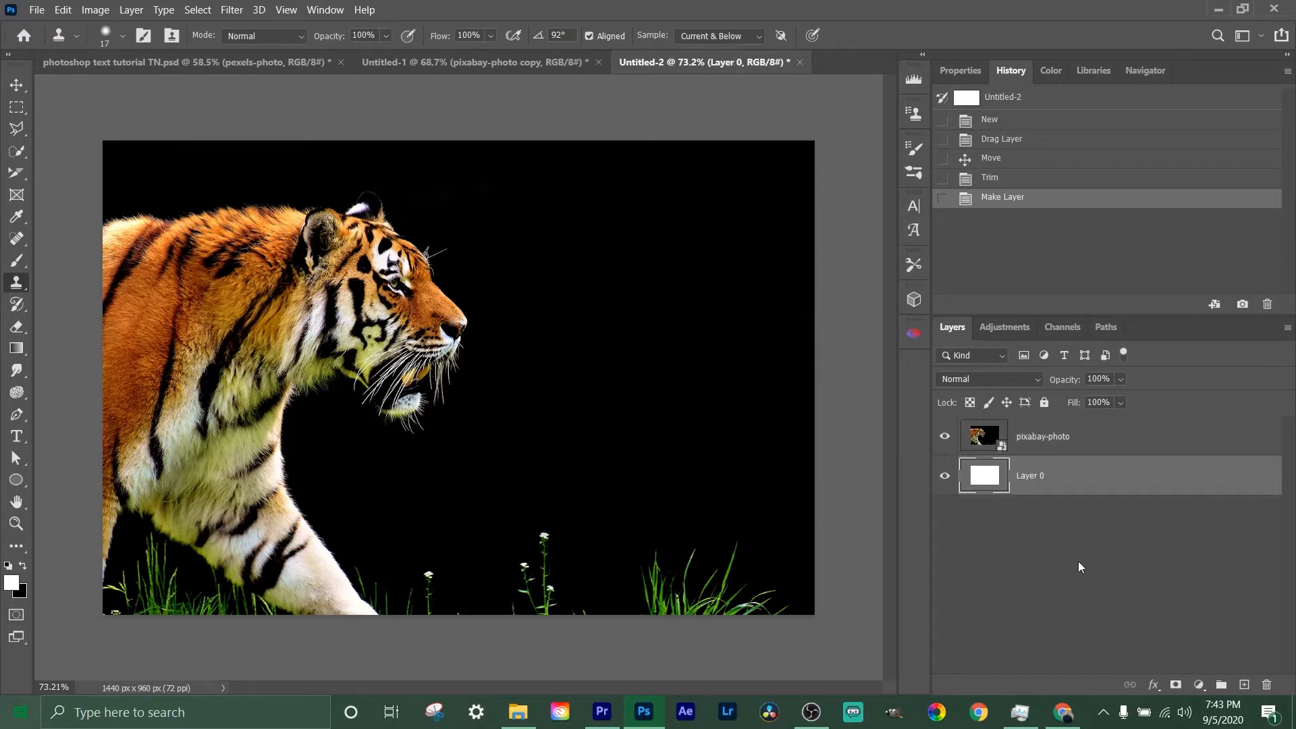
{"action": "mouse_move", "coordinate": [1092, 483]}
{"action": "left_mouse_down"}
{"action": "mouse_move", "coordinate": [1097, 437]}
{"action": "mouse_move", "coordinate": [1101, 492]}
{"action": "left_mouse_up"}
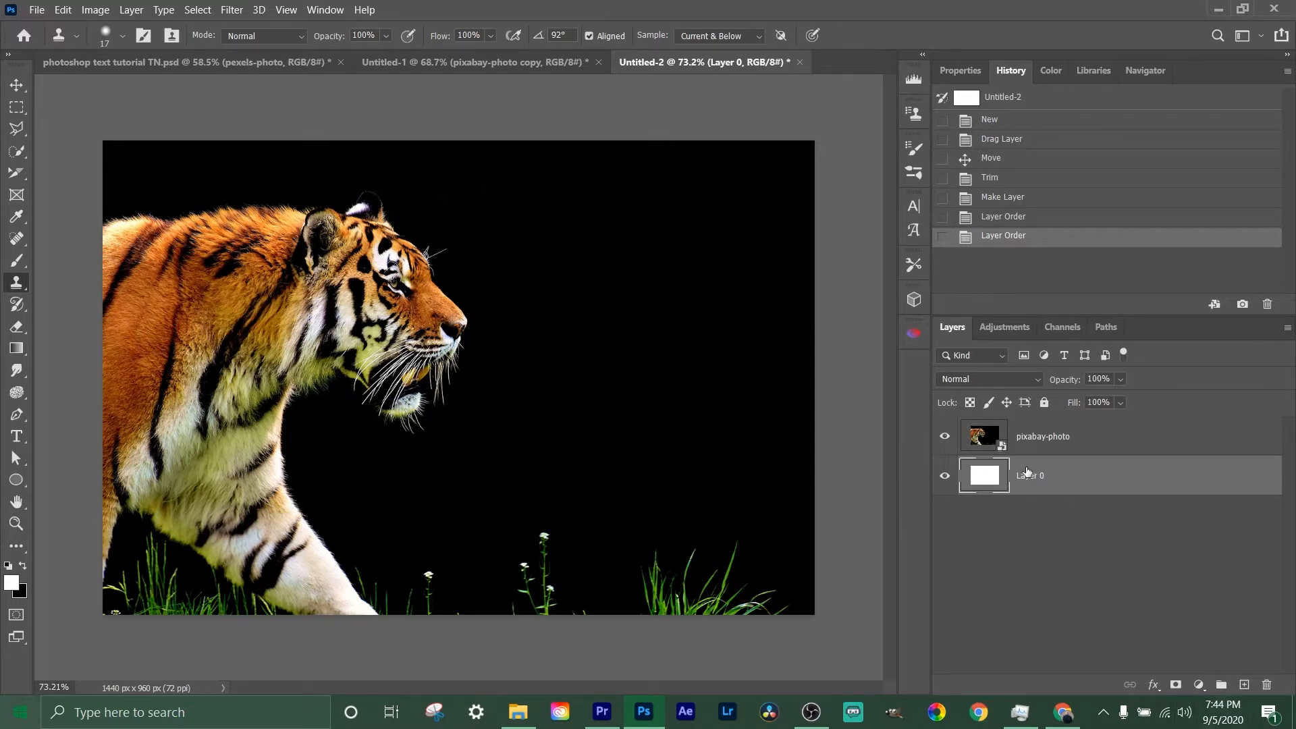
Bring the koala photo from Untitled-1 in above the tiger layer and place it on the black area in front of the tiger's face
{"action": "left_click", "coordinate": [493, 62]}
{"action": "left_click_drag", "start_coordinate": [1037, 471], "coordinate": [616, 472]}
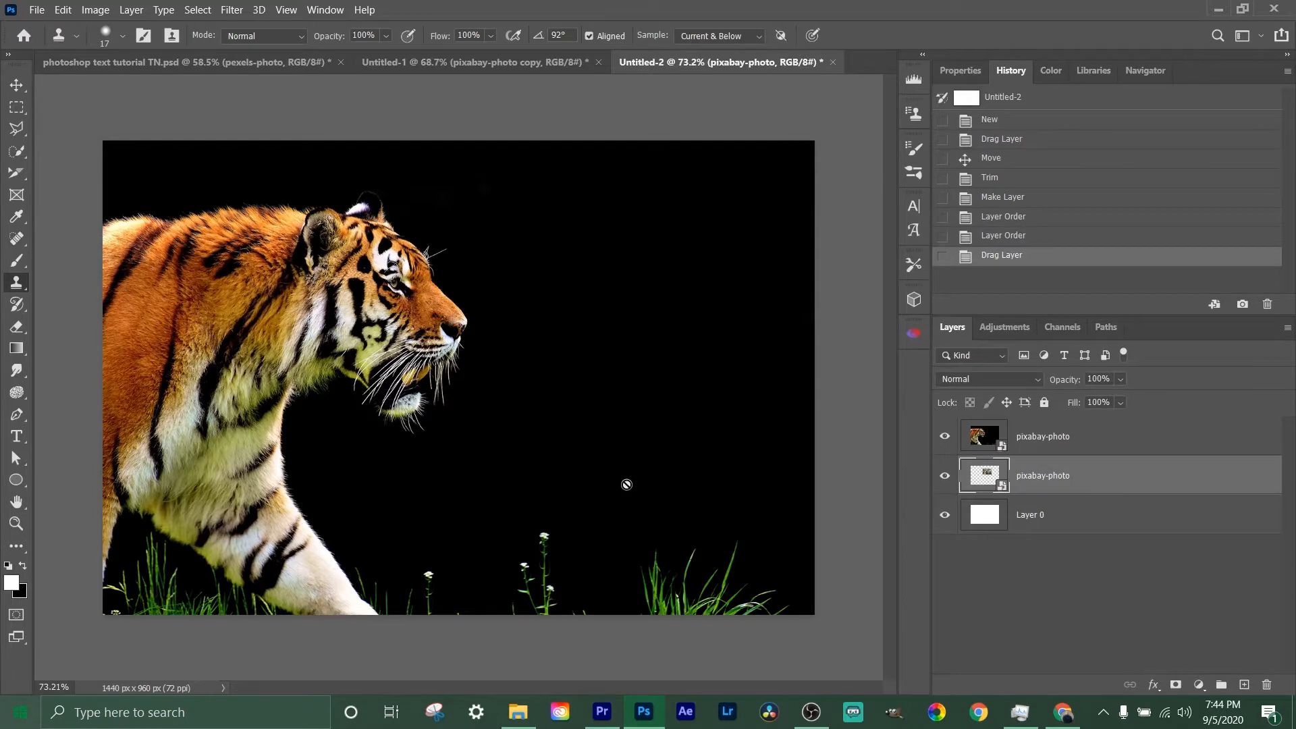
{"action": "left_click_drag", "start_coordinate": [1018, 498], "coordinate": [1027, 432]}
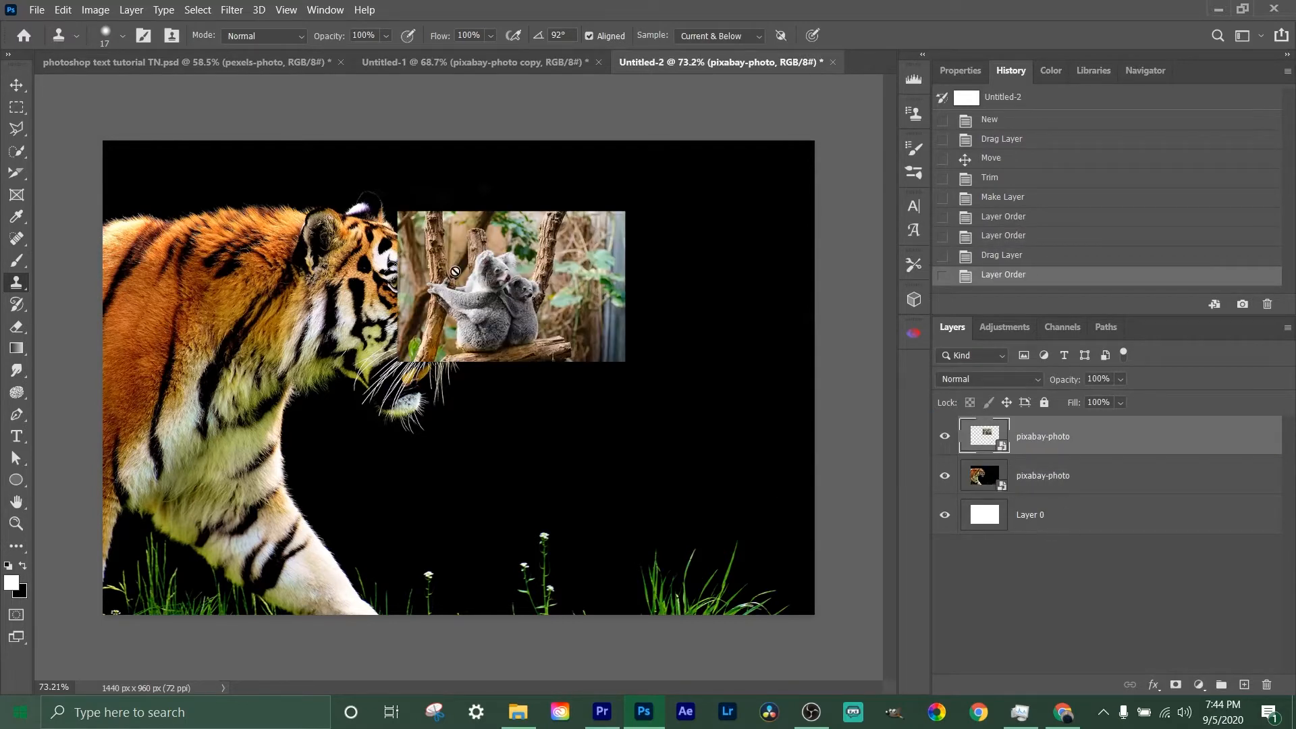
{"action": "left_click_drag", "start_coordinate": [542, 315], "coordinate": [562, 358]}
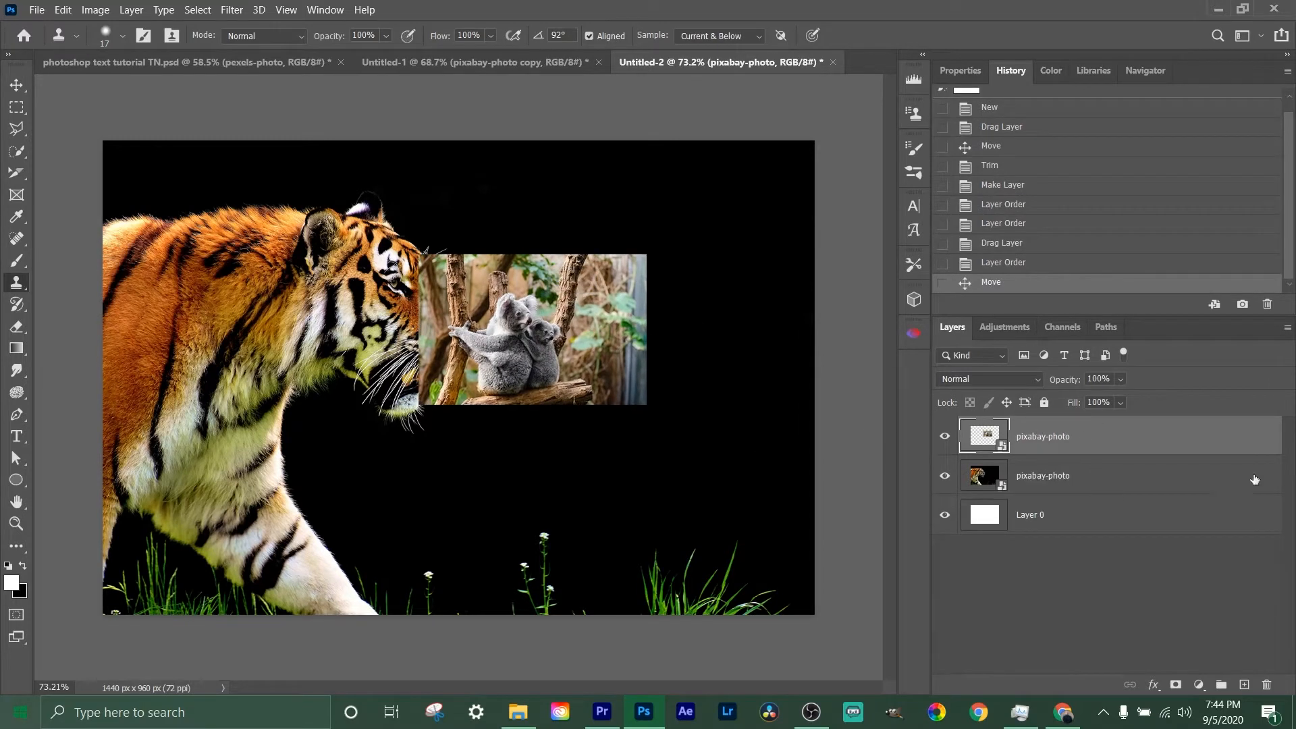
{"action": "left_click_drag", "start_coordinate": [514, 349], "coordinate": [612, 326]}
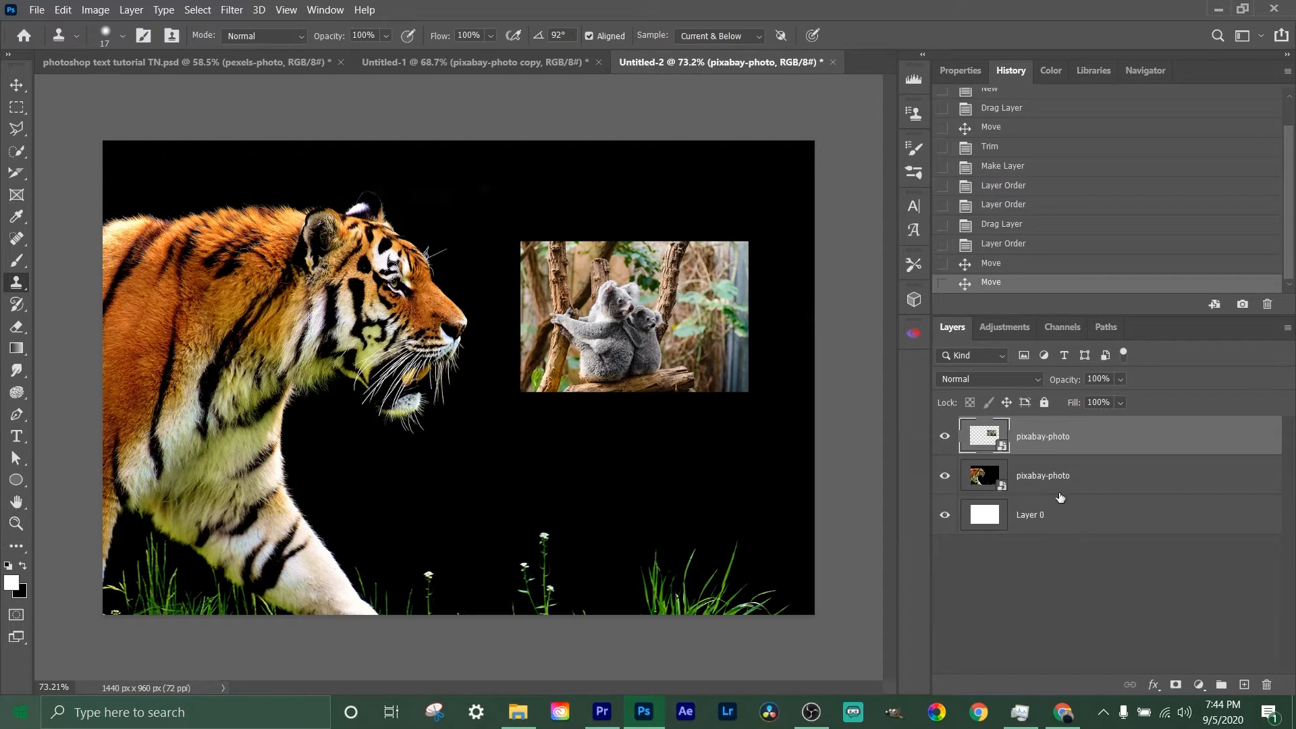
Hide and show the koala and tiger layers, isolate the tiger layer, and make all layers visible again
{"action": "left_click", "coordinate": [1085, 476]}
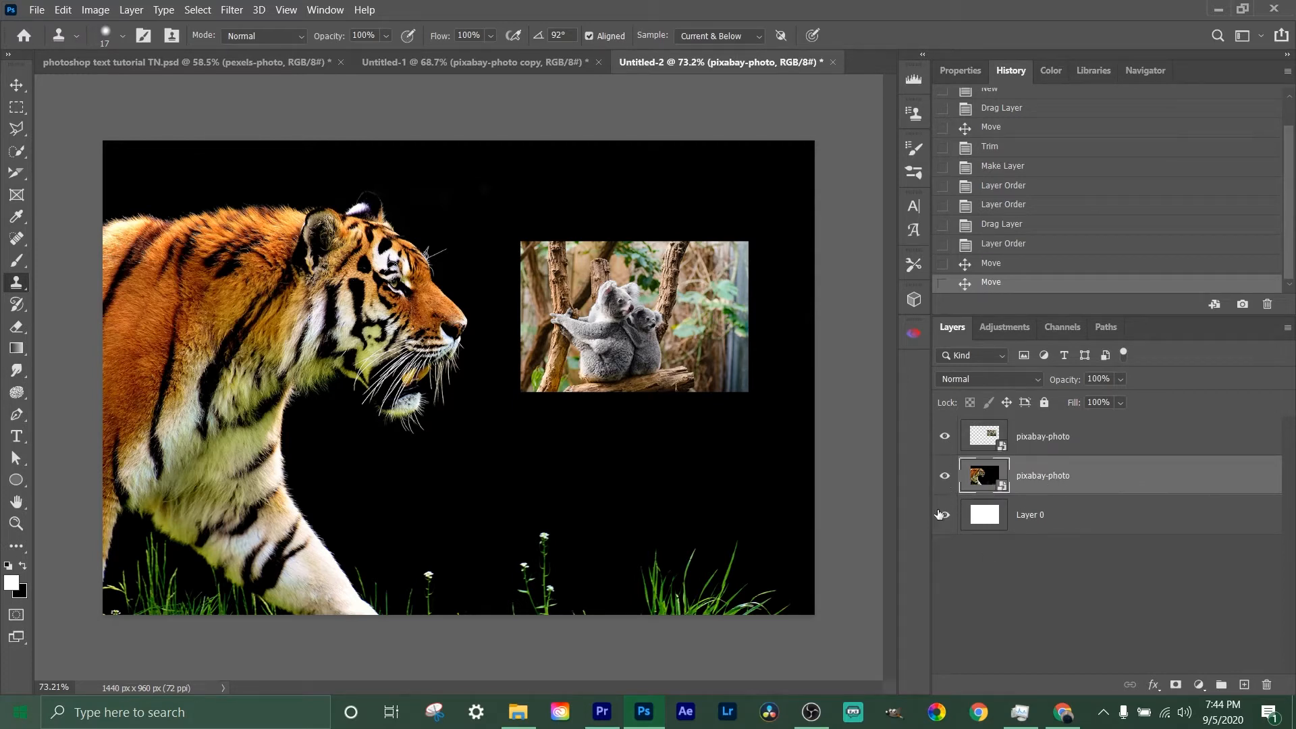
{"action": "left_click", "coordinate": [946, 437]}
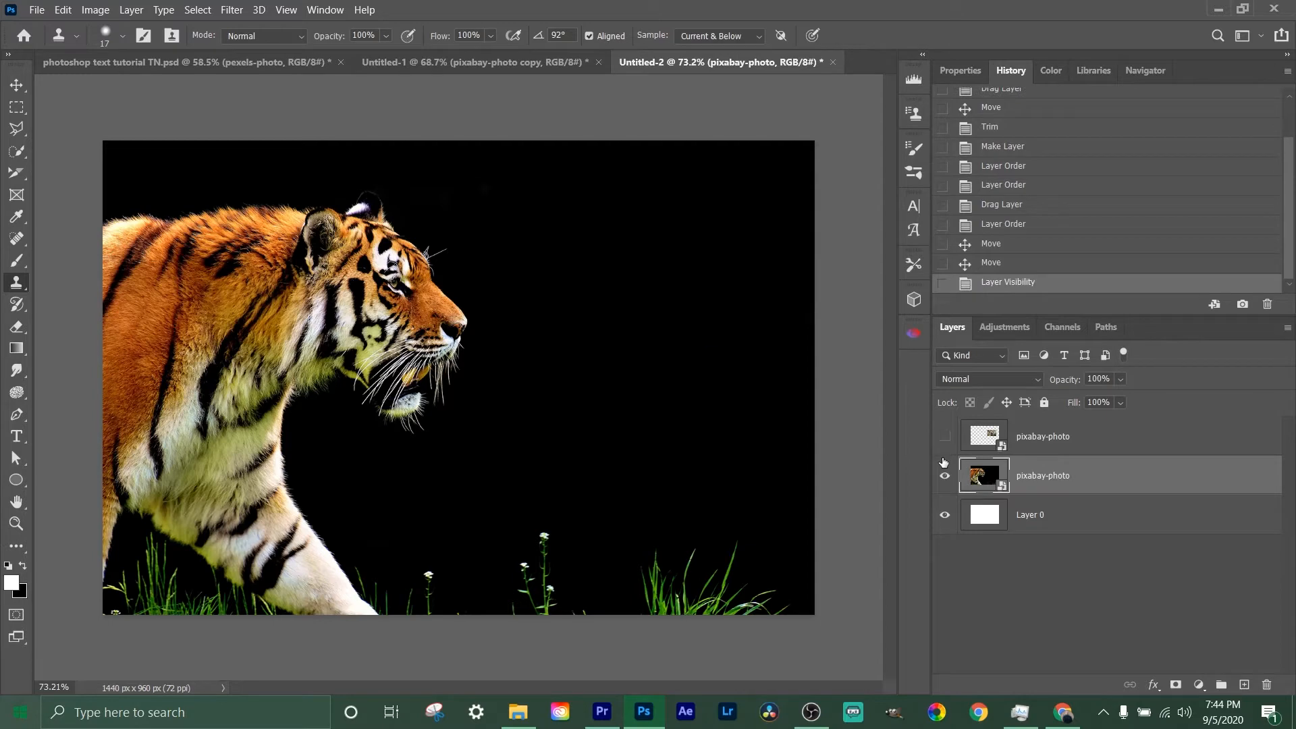
{"action": "left_click", "coordinate": [946, 478]}
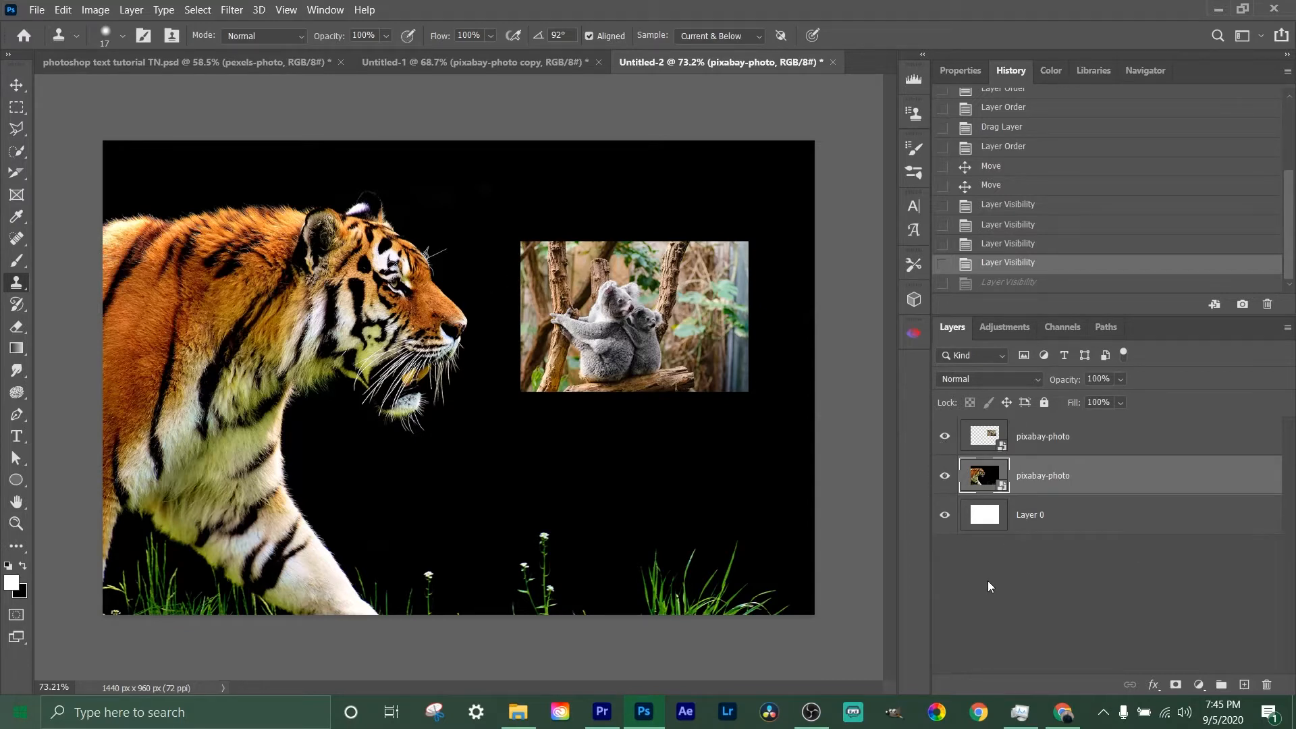
{"action": "key", "text": "alt"}
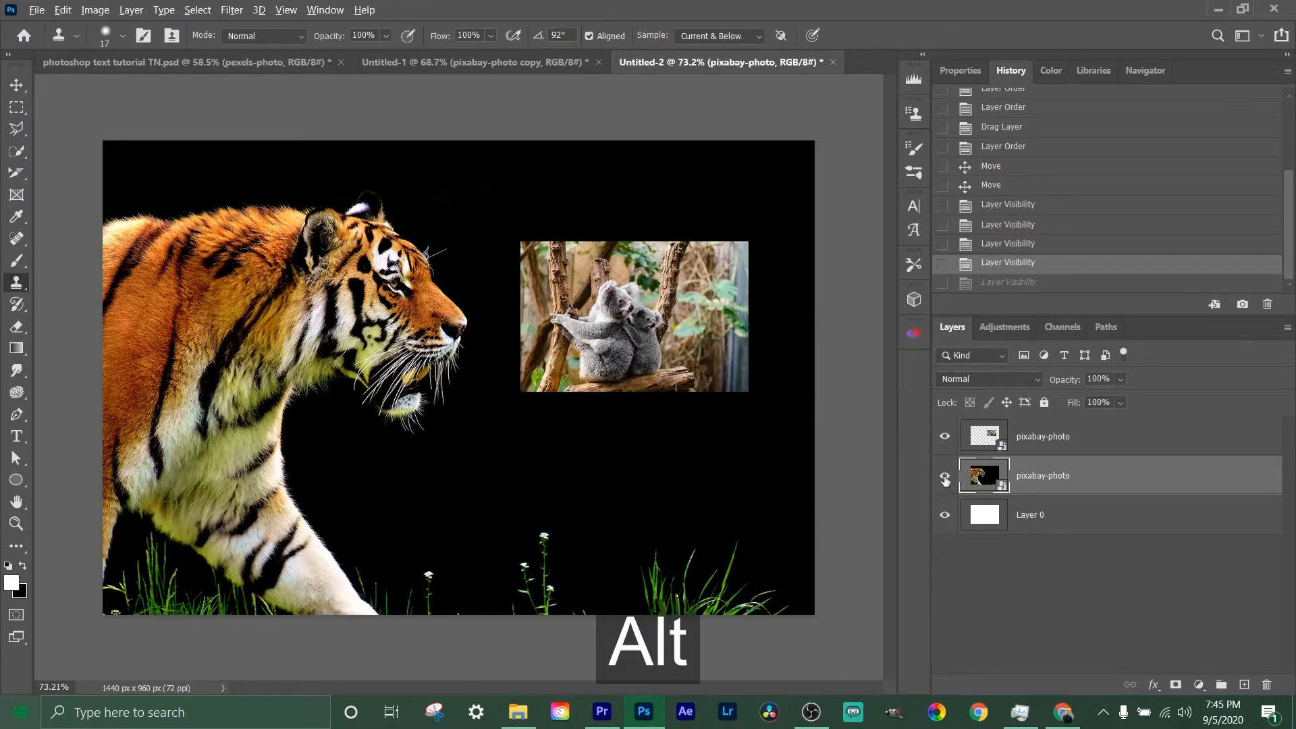
{"action": "left_click", "coordinate": [946, 477], "text": "alt"}
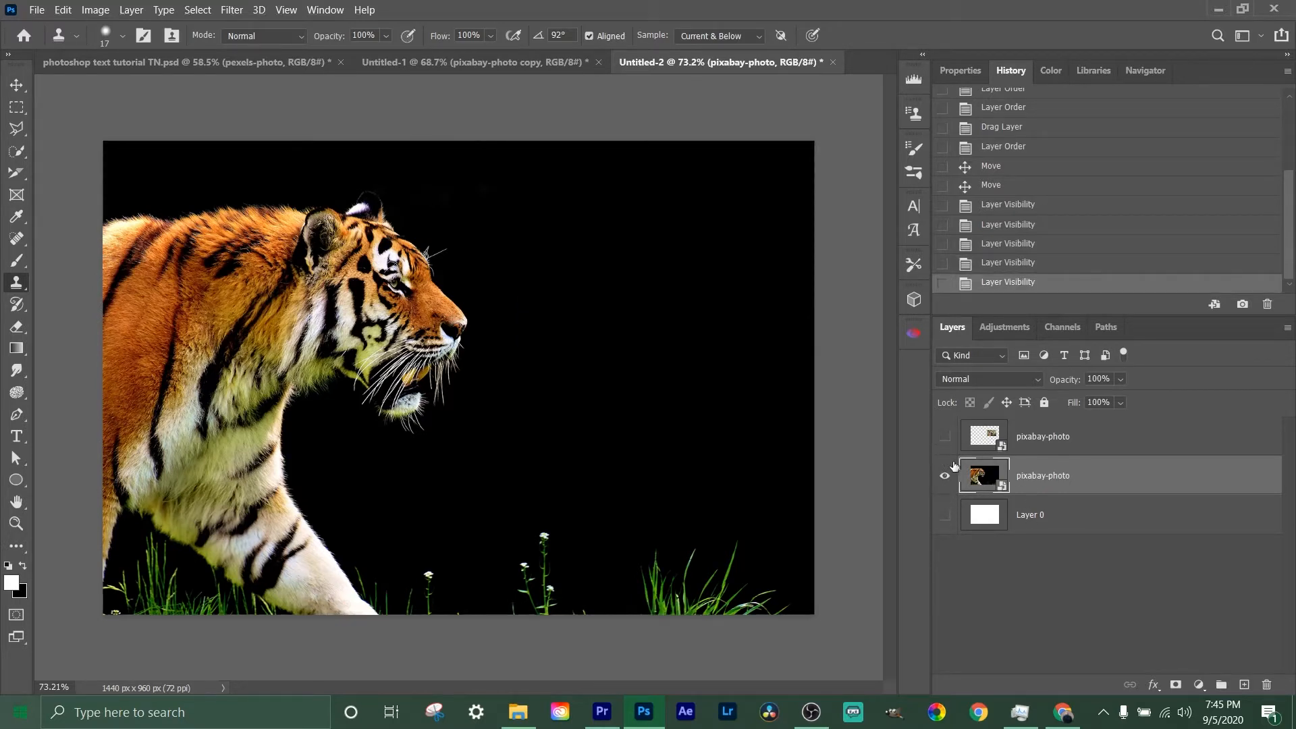
{"action": "left_click", "coordinate": [945, 438], "text": "alt"}
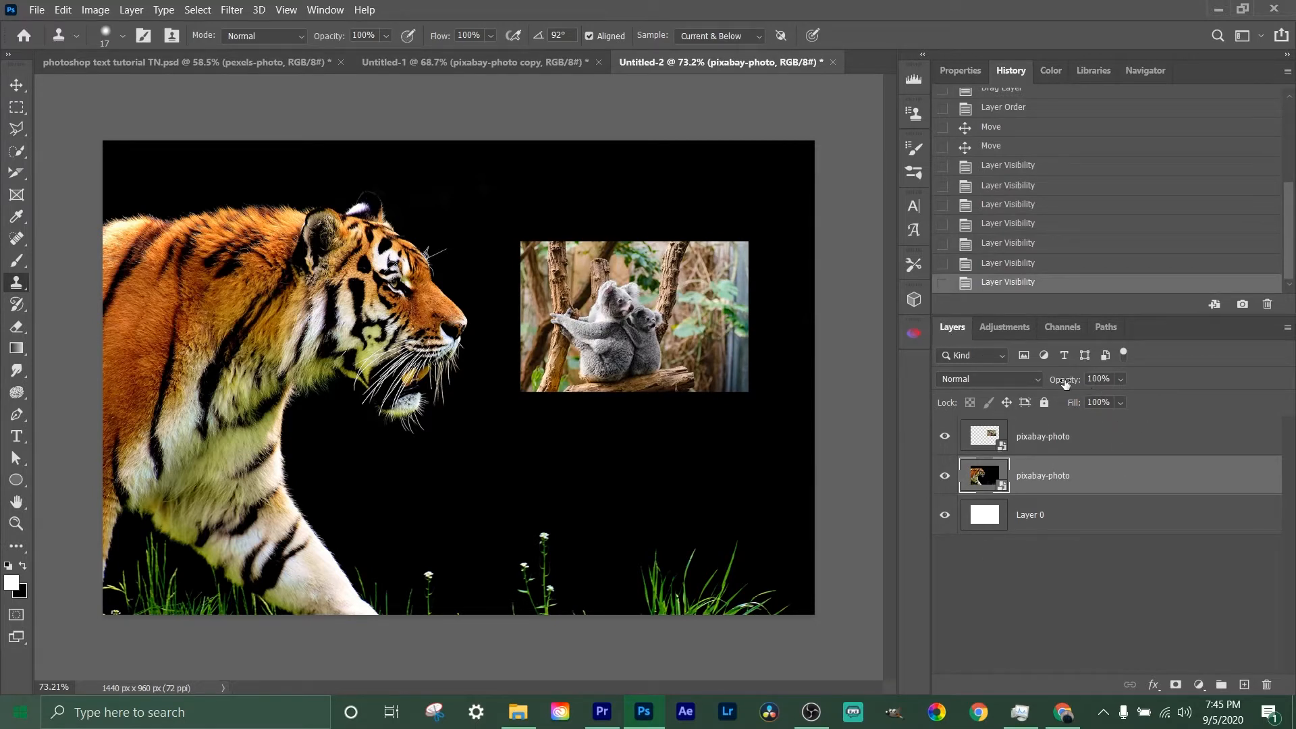
Try out the tiger layer's opacity and fill, restoring both to 100%, and leave its blend mode at Normal
{"action": "left_click_drag", "start_coordinate": [1065, 383], "coordinate": [1160, 419]}
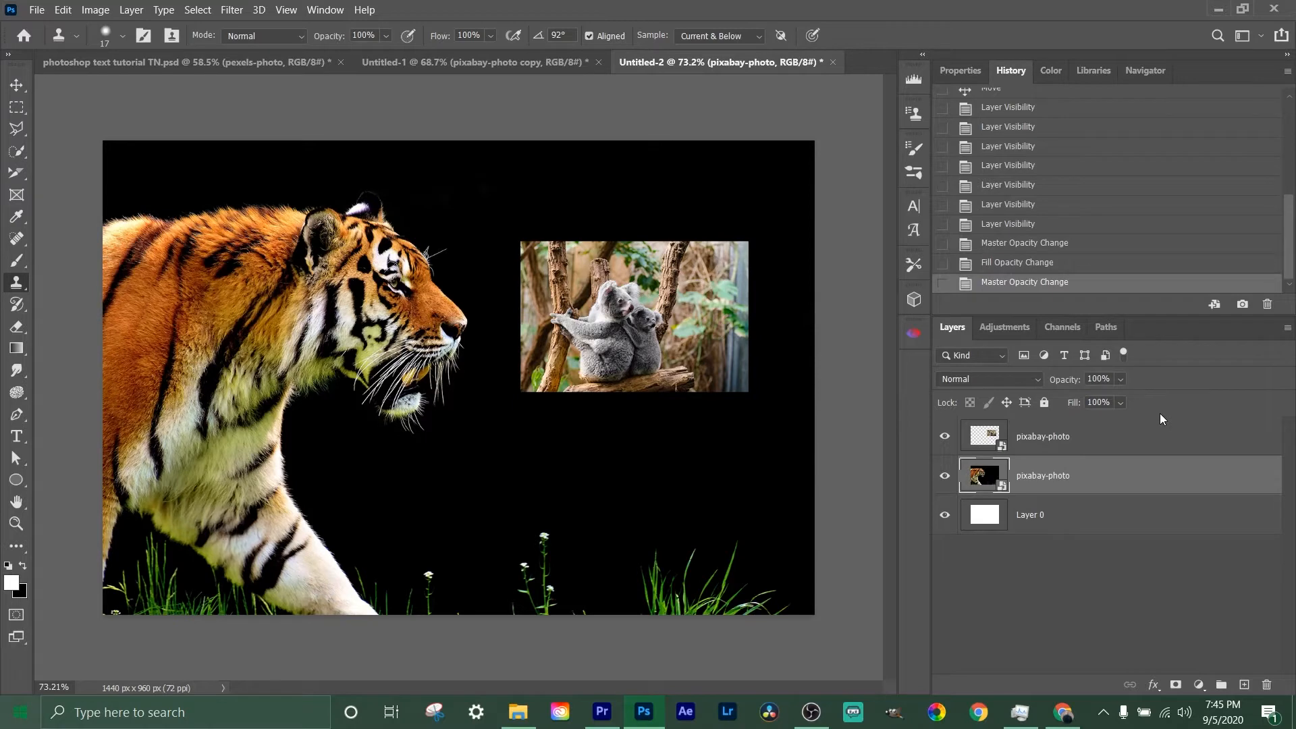
{"action": "left_click", "coordinate": [1038, 378]}
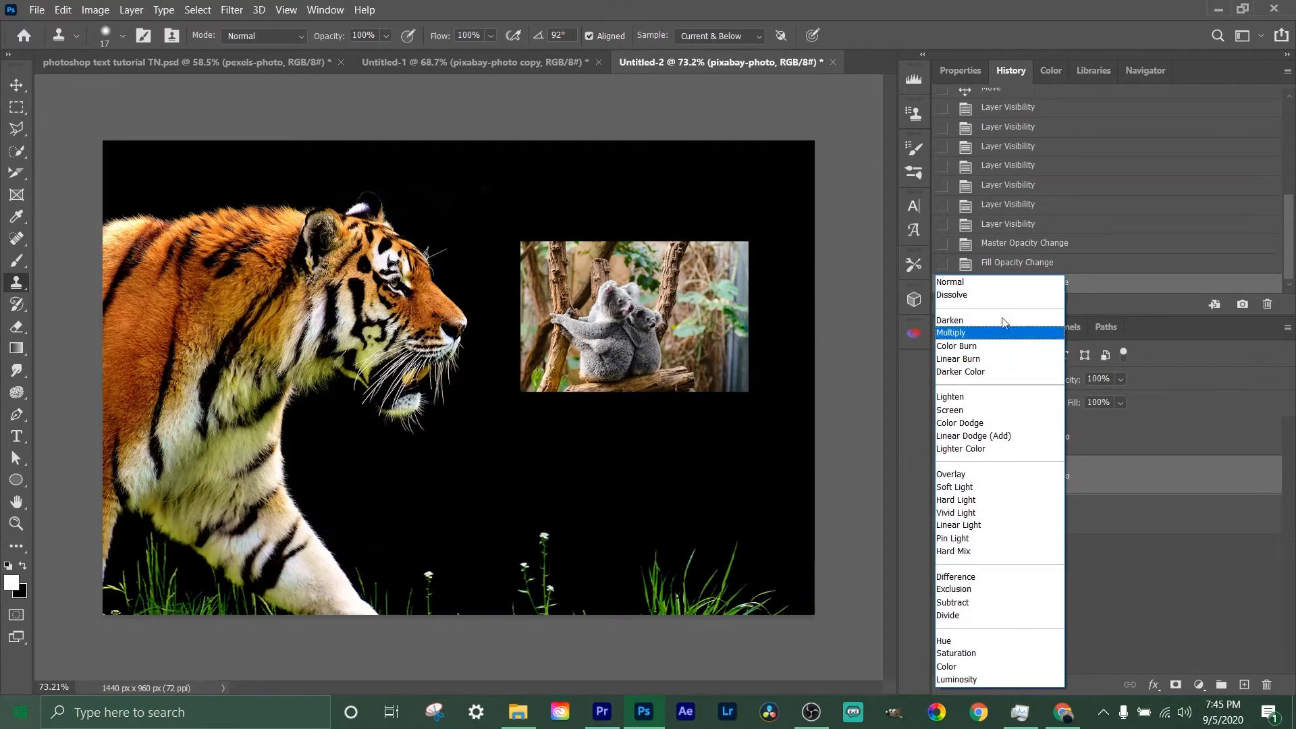
{"action": "left_click", "coordinate": [967, 283]}
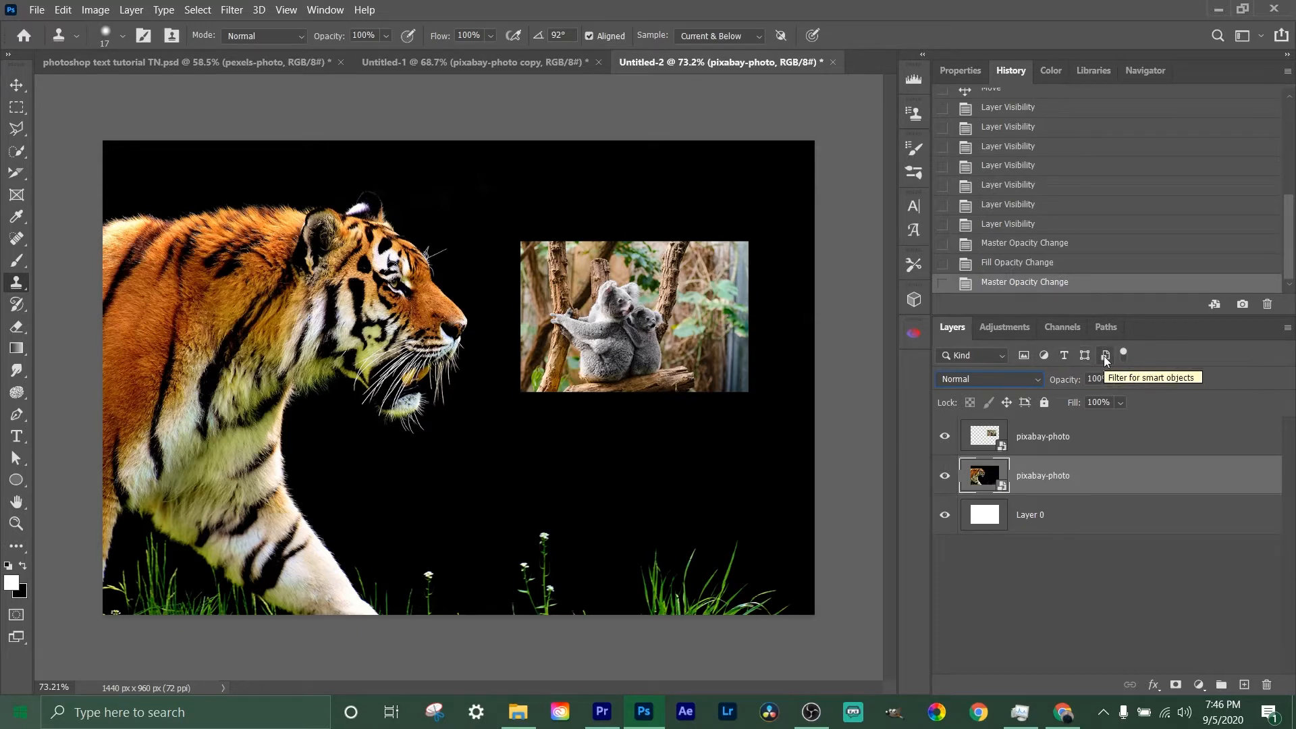
Filter the layer list to pixel layers only, clear the filter, and reselect the tiger layer
{"action": "left_click", "coordinate": [1023, 353]}
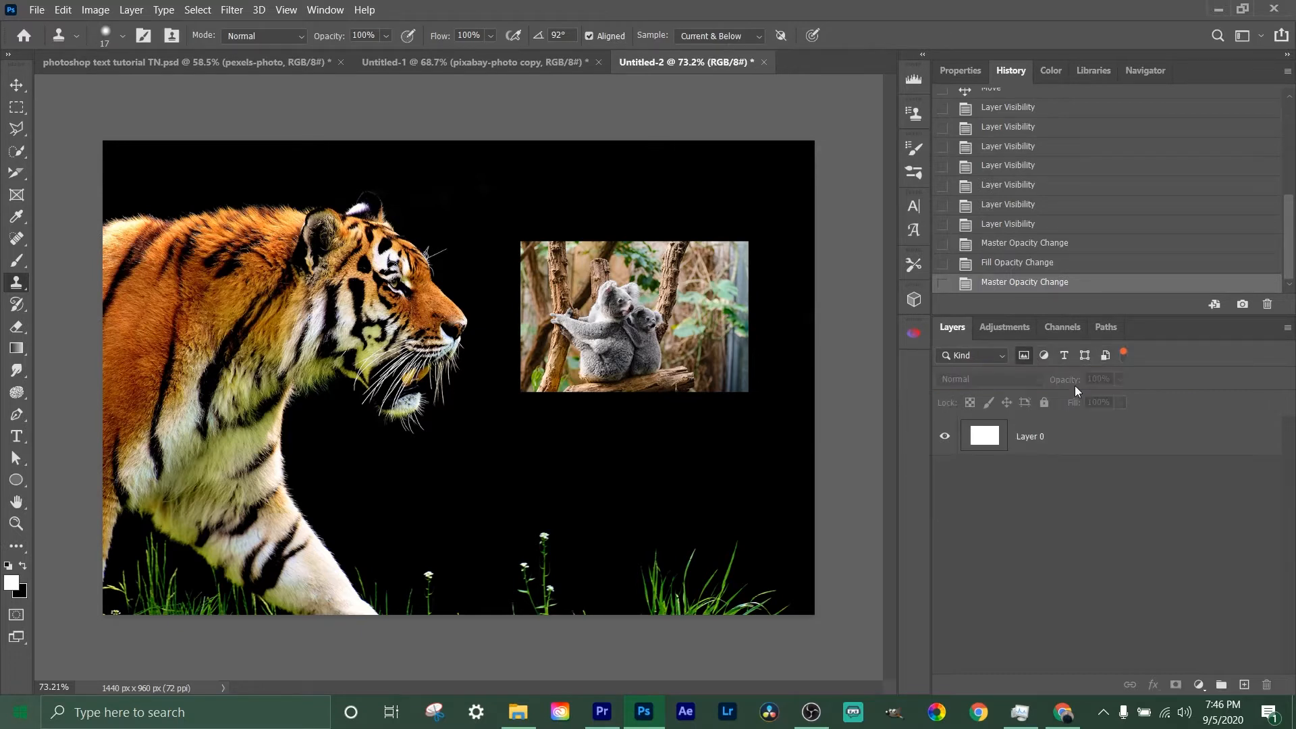
{"action": "left_click", "coordinate": [1024, 355]}
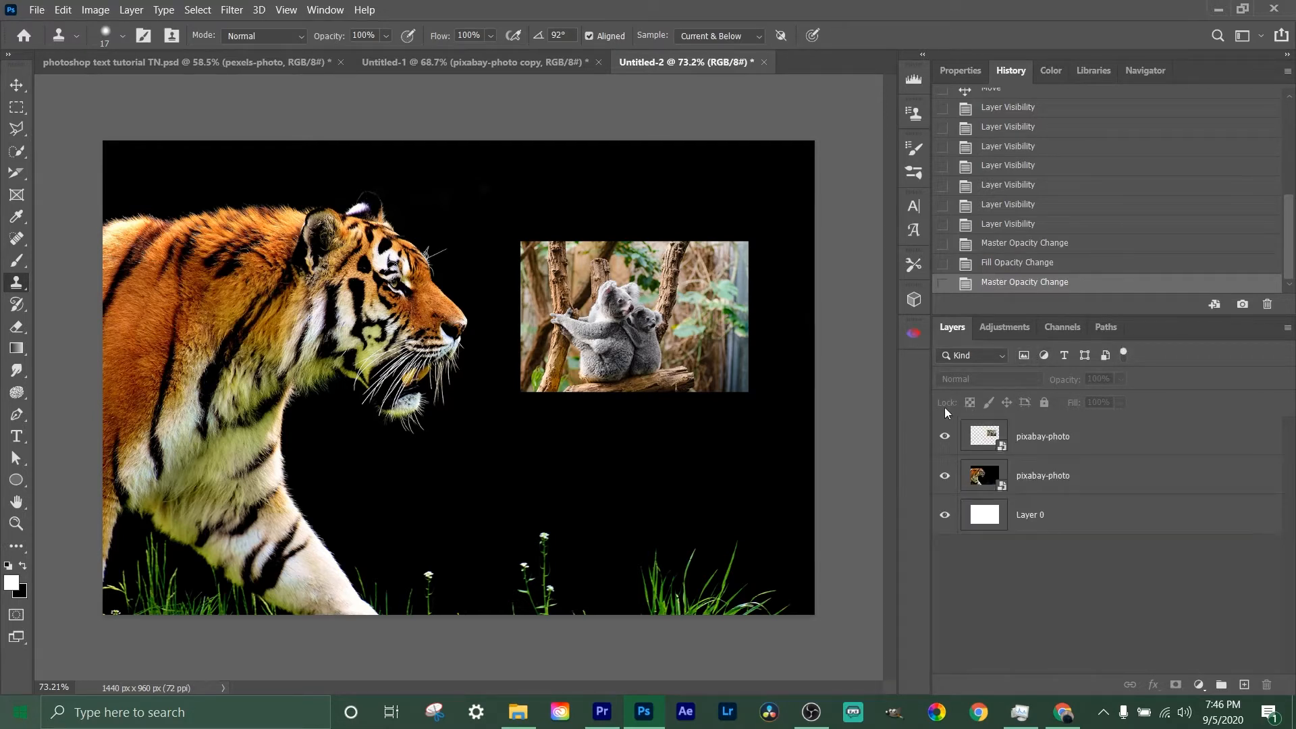
{"action": "left_click", "coordinate": [1088, 440]}
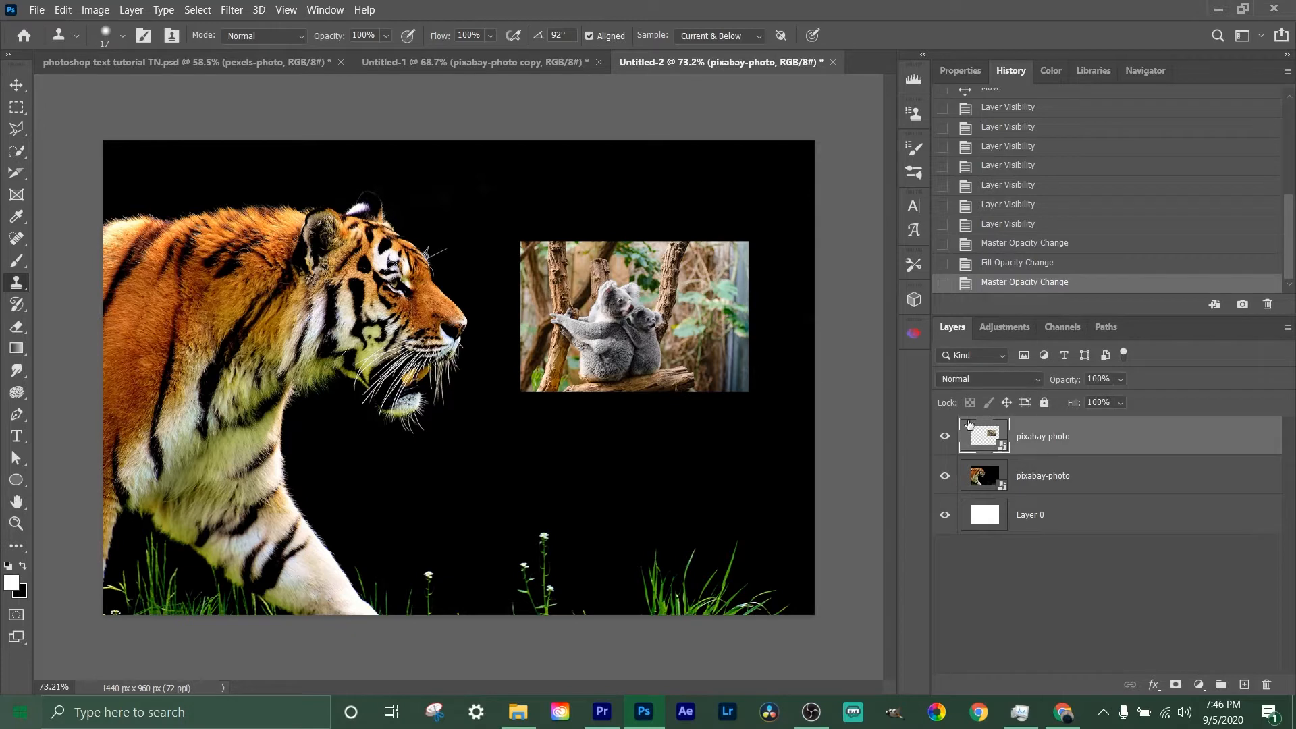
{"action": "left_click", "coordinate": [1085, 469]}
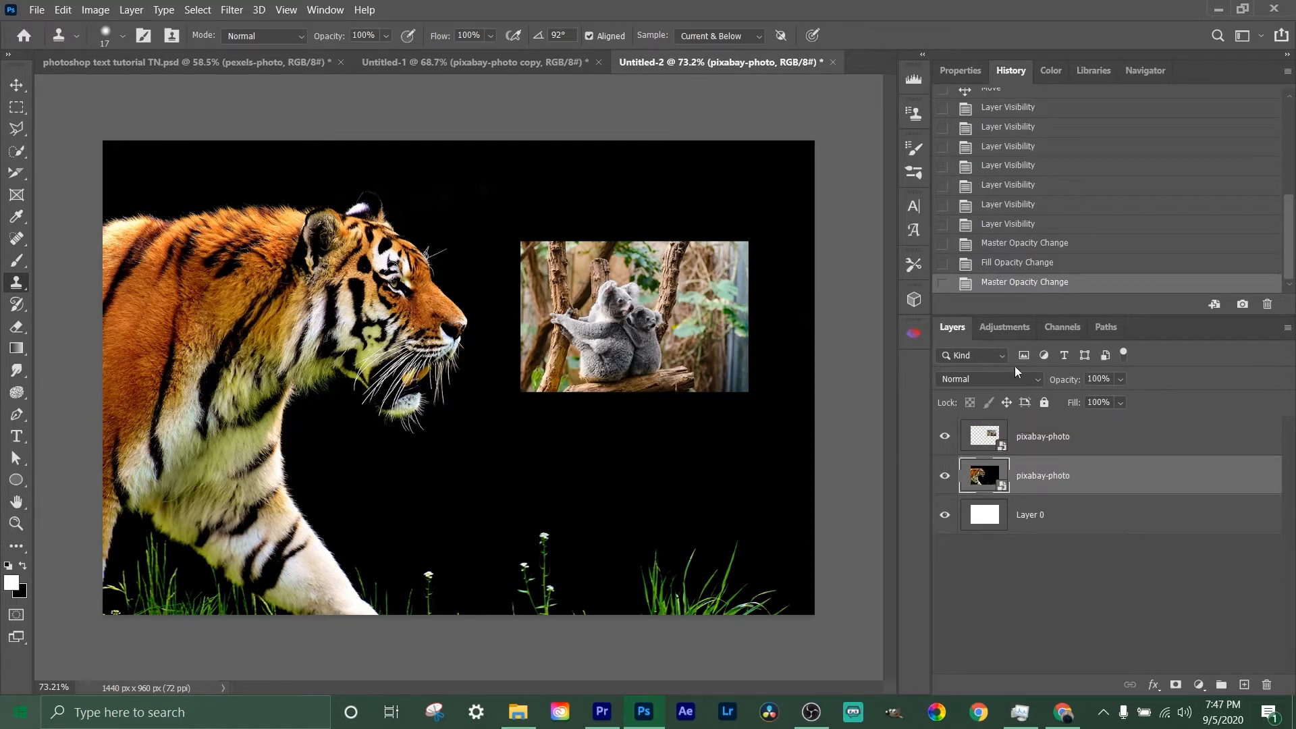
Check where the Layers panel is enabled, try moving it within its panel group, and return it to first place
{"action": "left_click", "coordinate": [1004, 327]}
{"action": "left_click", "coordinate": [953, 326]}
{"action": "left_click", "coordinate": [325, 10]}
{"action": "mouse_move", "coordinate": [368, 11]}
{"action": "mouse_move", "coordinate": [326, 9]}
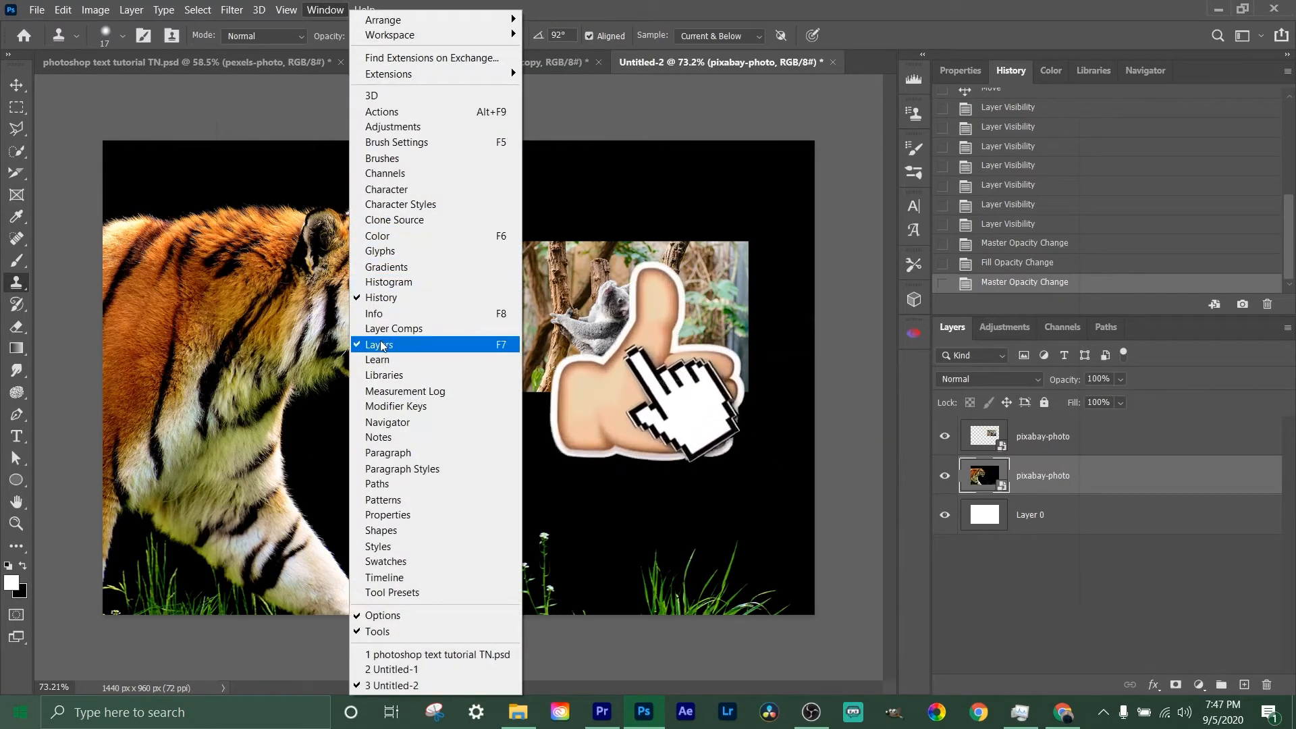
{"action": "left_click_drag", "start_coordinate": [959, 327], "coordinate": [1044, 326]}
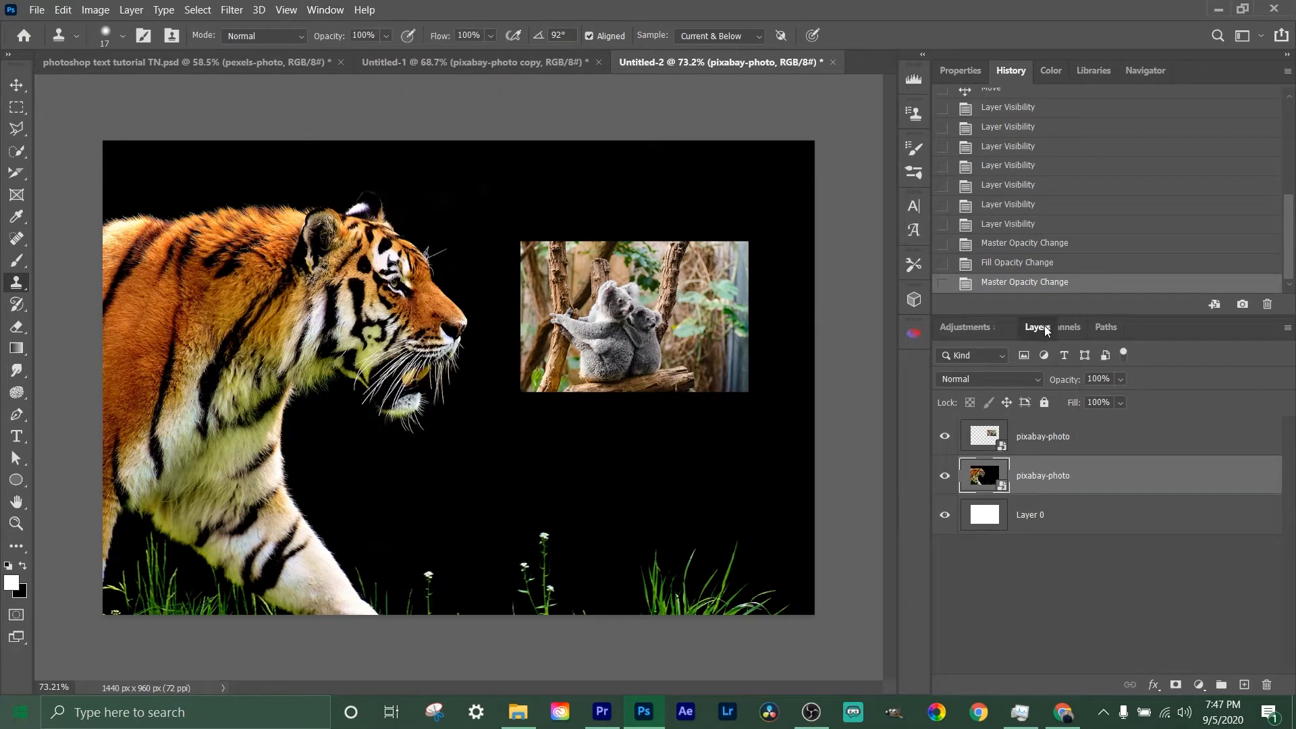
{"action": "left_click_drag", "start_coordinate": [1136, 331], "coordinate": [961, 331]}
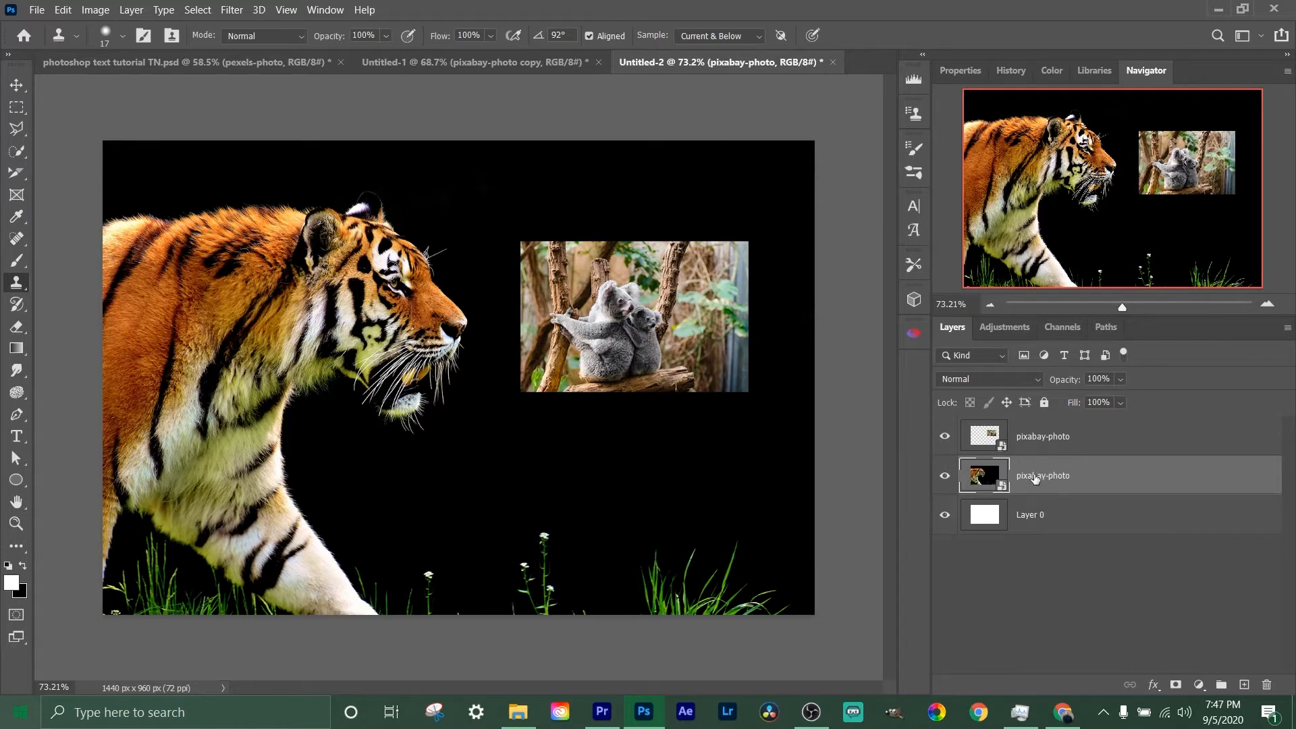
Try selecting all three layers together and the tiger layer together with Layer 0, clearing each selection
{"action": "left_click", "coordinate": [1096, 440], "text": "shift"}
{"action": "left_click", "coordinate": [1087, 516], "text": "shift"}
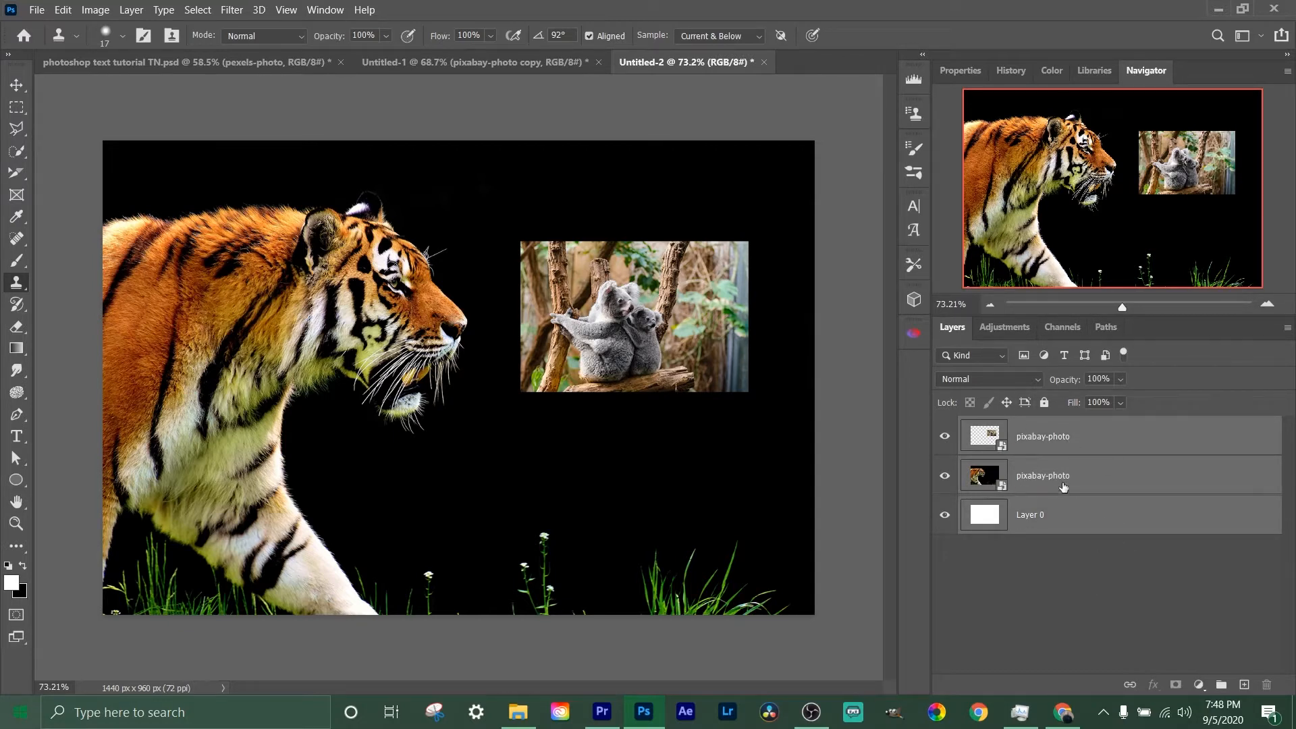
{"action": "left_click_drag", "start_coordinate": [1091, 436], "coordinate": [1056, 574]}
{"action": "left_click", "coordinate": [1073, 581]}
{"action": "left_click", "coordinate": [1070, 491]}
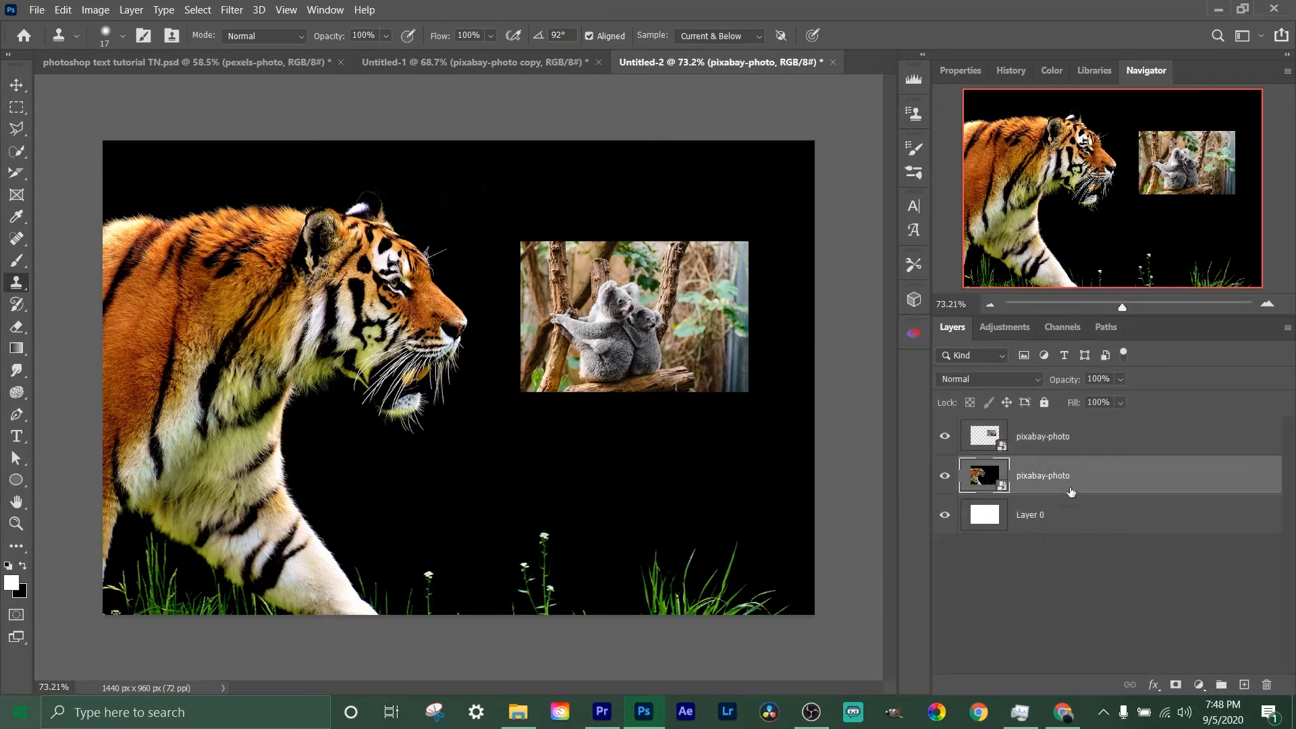
{"action": "left_click", "coordinate": [1076, 513], "text": "shift"}
{"action": "left_click_drag", "start_coordinate": [1085, 515], "coordinate": [1125, 529]}
{"action": "left_click", "coordinate": [1128, 617]}
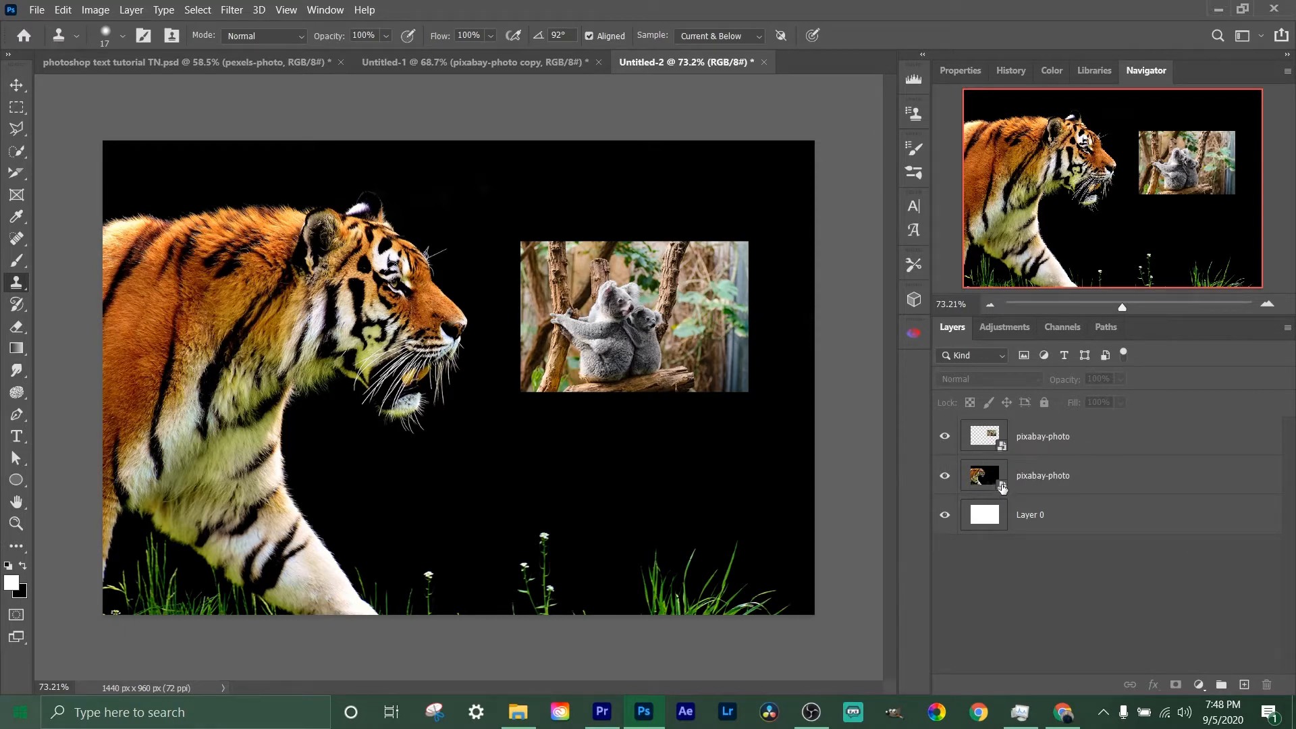
Examine the thumbnail options and the layer commands available for the koala layer
{"action": "right_click", "coordinate": [994, 436]}
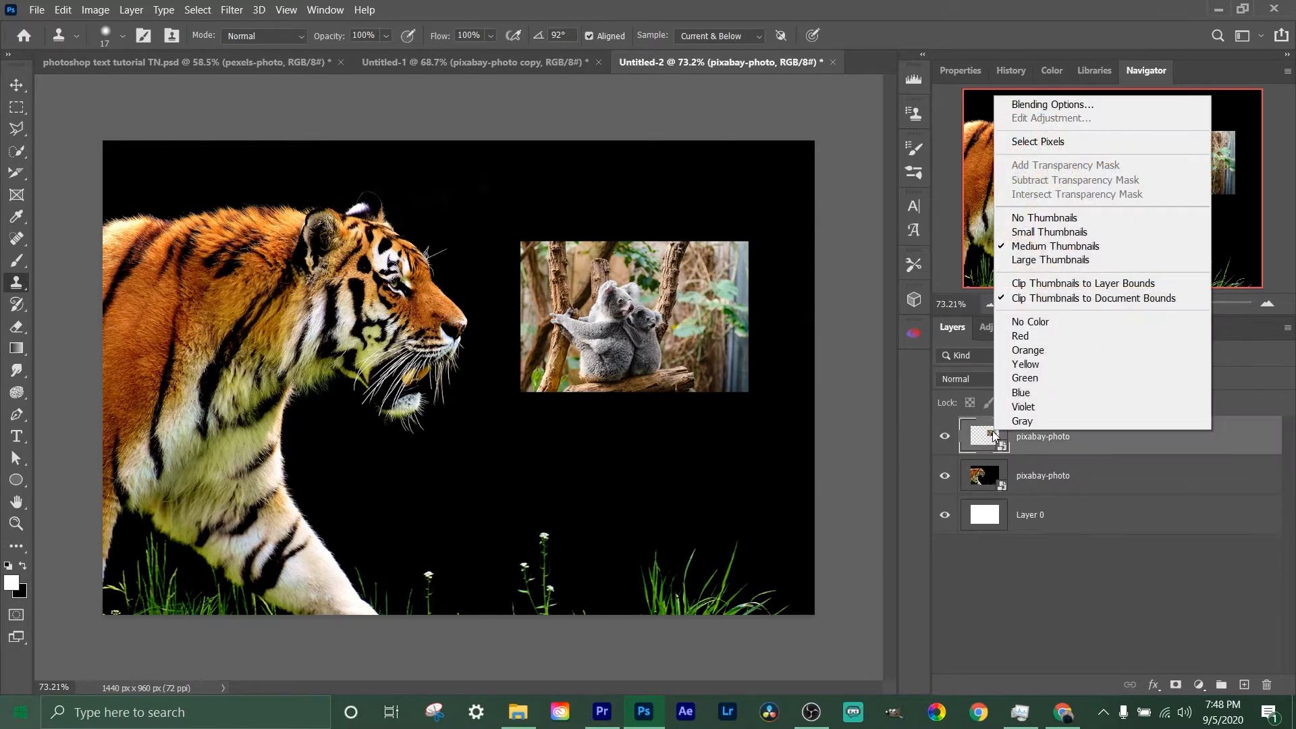
{"action": "right_click", "coordinate": [989, 436]}
{"action": "right_click", "coordinate": [981, 439]}
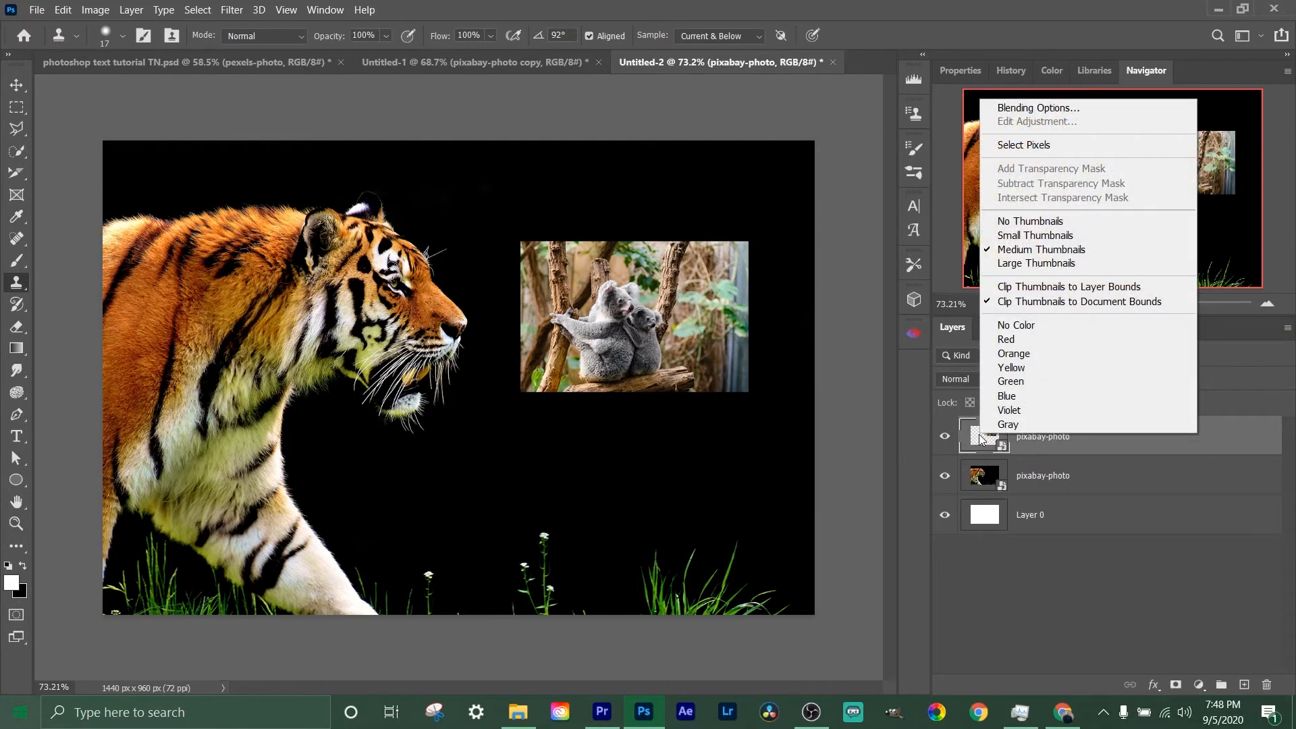
{"action": "right_click", "coordinate": [1107, 443]}
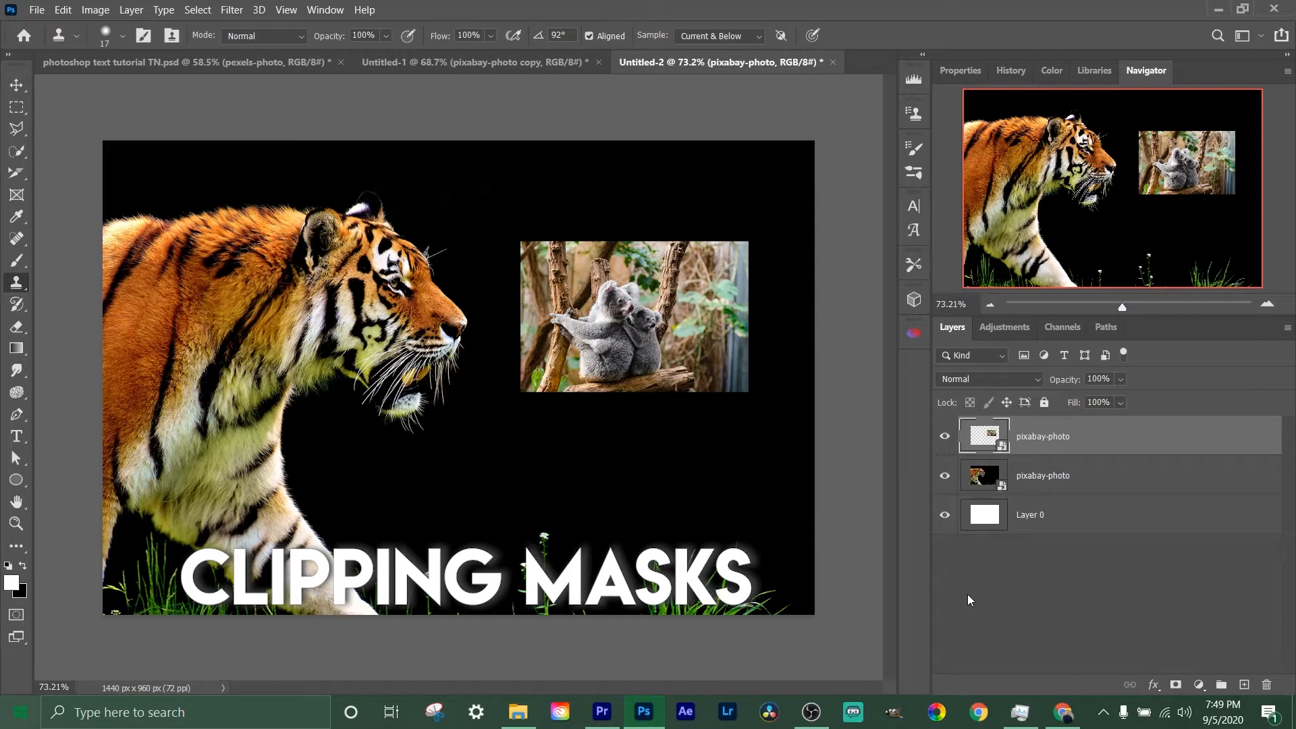
{"action": "right_click", "coordinate": [1077, 431]}
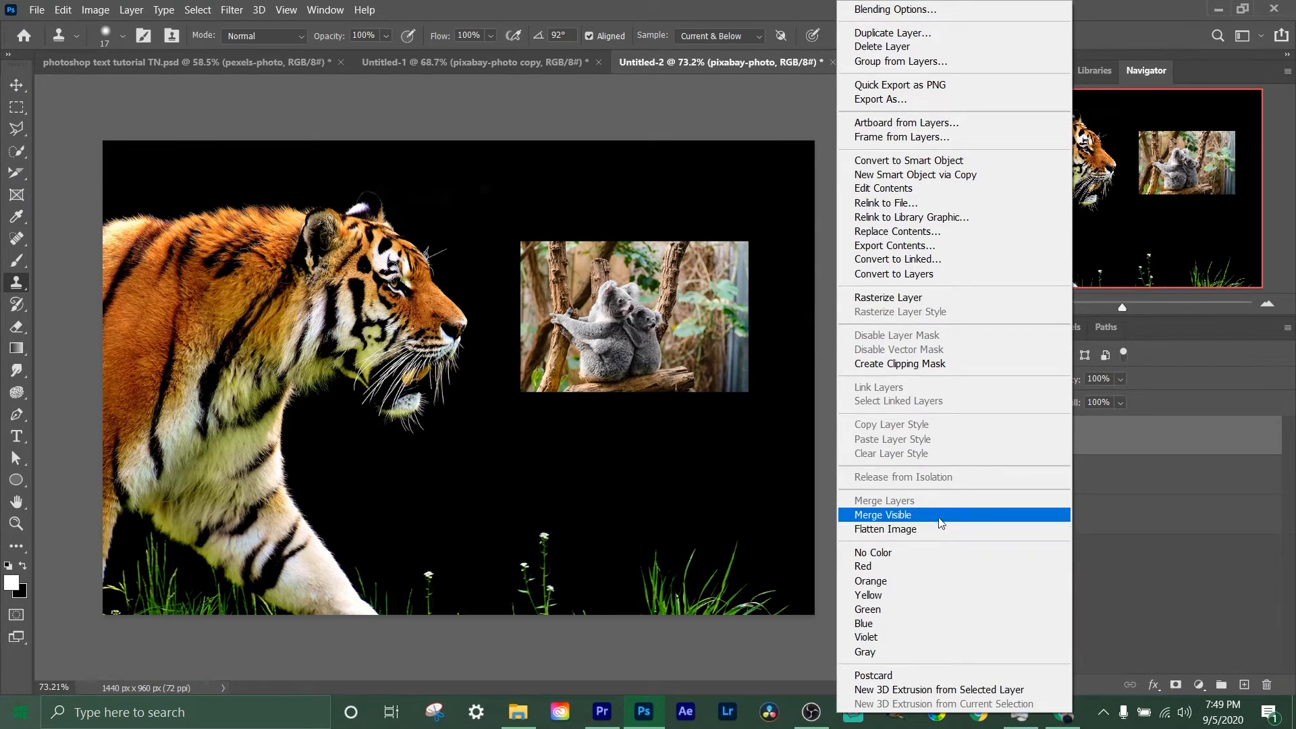
{"action": "left_click", "coordinate": [1143, 596]}
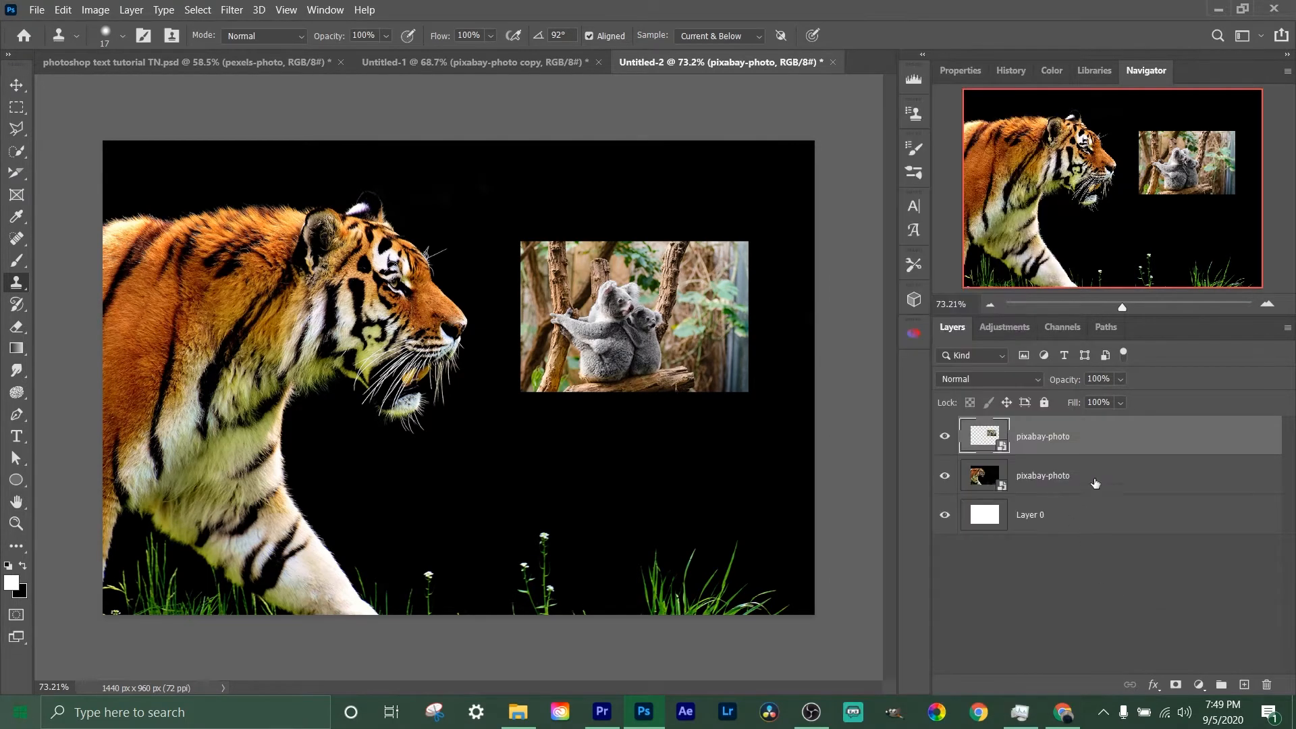
Merge the koala and tiger layers into a single layer and undo the merge
{"action": "left_click", "coordinate": [1144, 481], "text": "shift"}
{"action": "right_click", "coordinate": [1108, 441]}
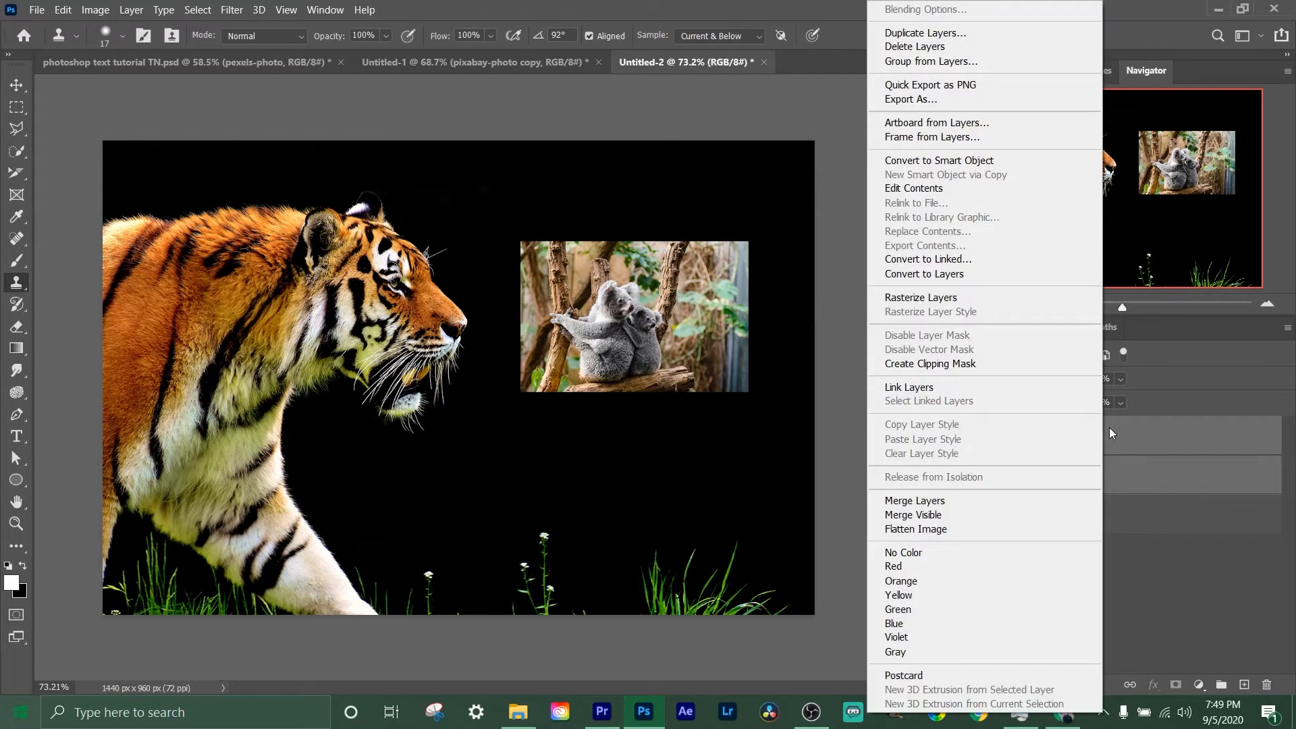
{"action": "left_click", "coordinate": [925, 501]}
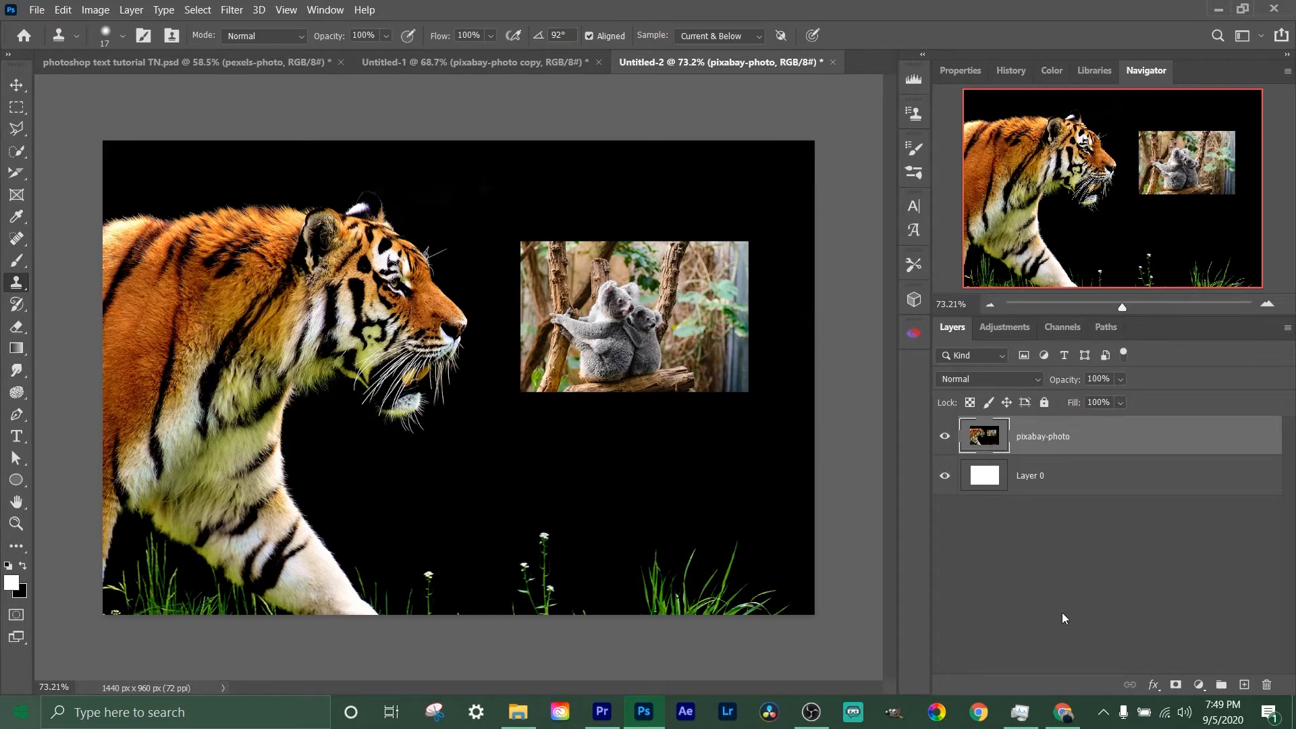
{"action": "key", "text": "ctrl+z"}
Compare the thumbnail options with the layer commands offered for the tiger layer
{"action": "right_click", "coordinate": [983, 471]}
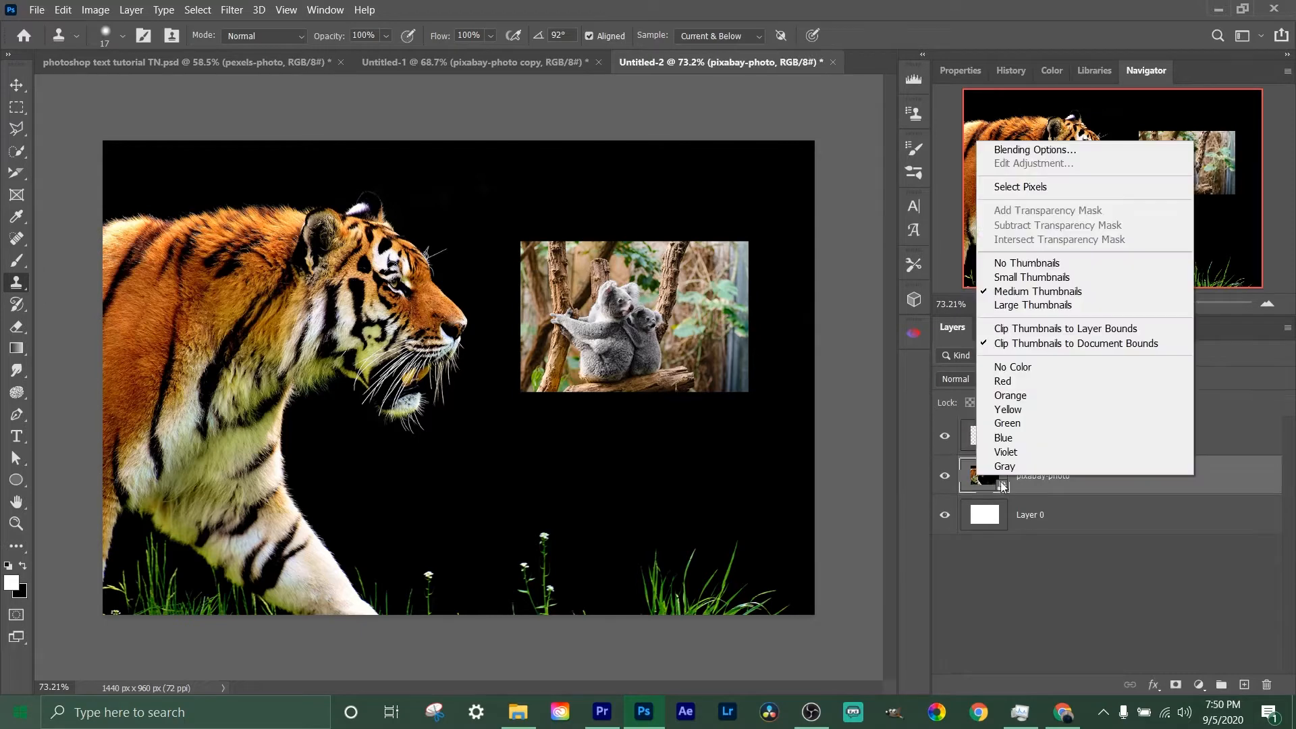
{"action": "left_click", "coordinate": [1043, 490]}
{"action": "right_click", "coordinate": [983, 468]}
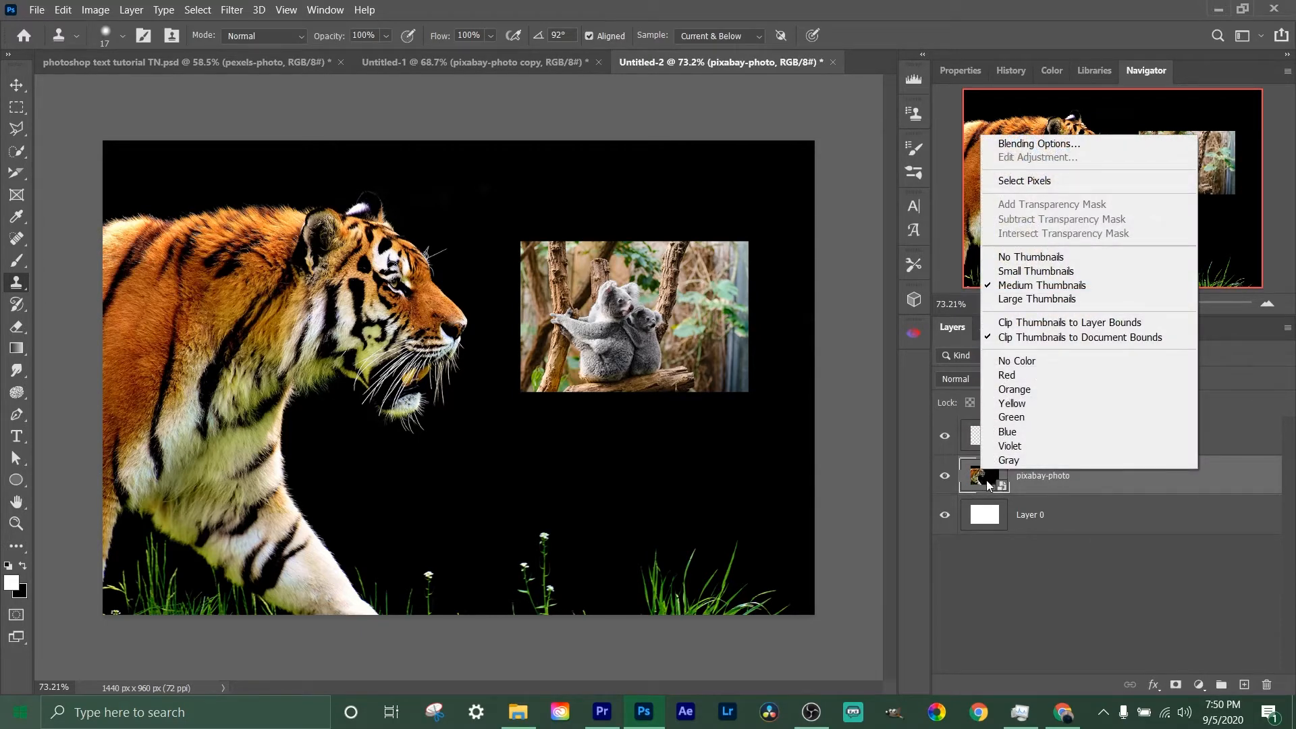
{"action": "right_click", "coordinate": [1087, 490]}
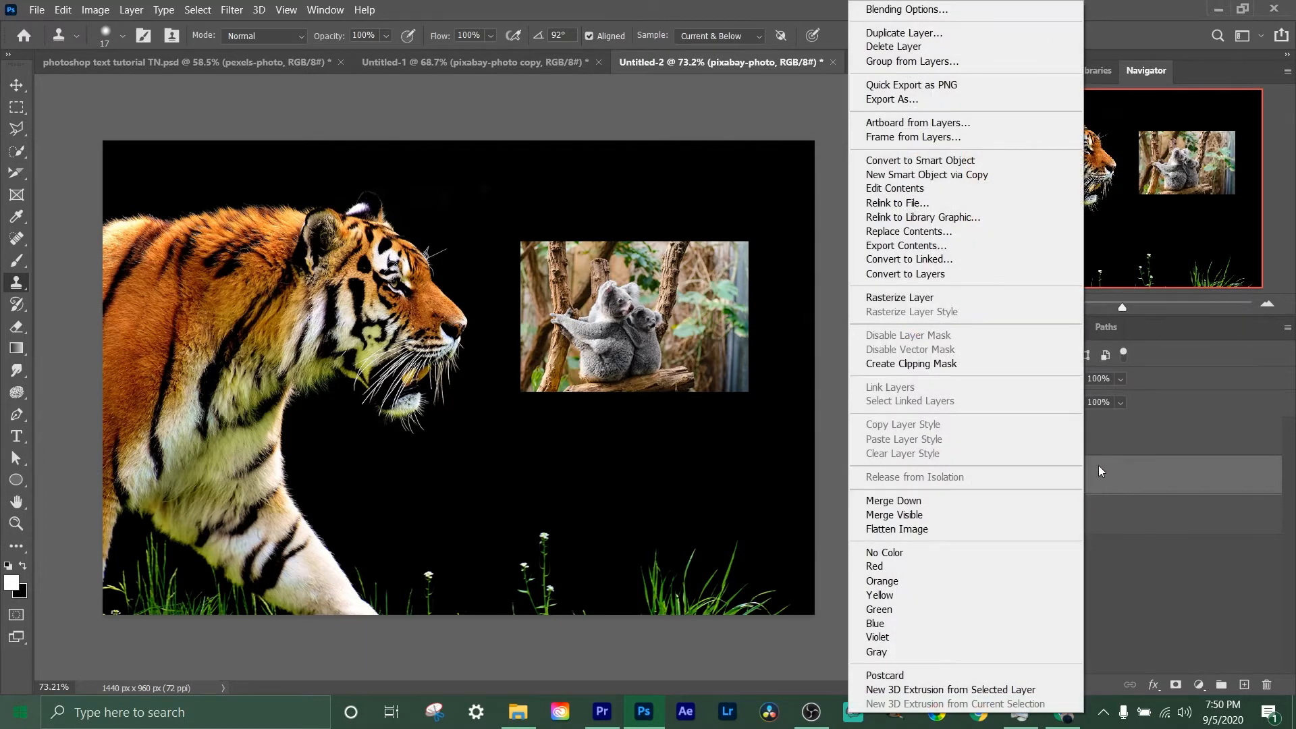
{"action": "left_click", "coordinate": [1090, 473]}
{"action": "right_click", "coordinate": [1093, 474]}
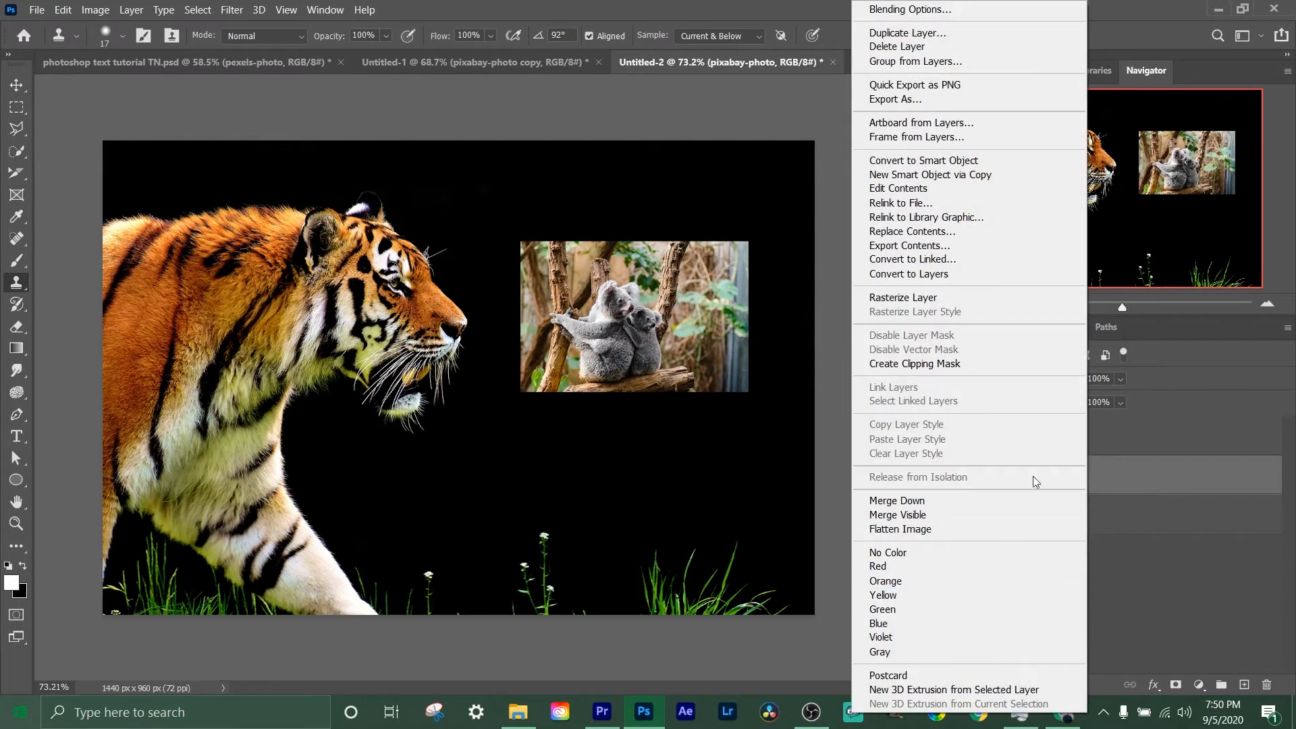
{"action": "left_click", "coordinate": [1117, 548]}
Try small layer thumbnails, restore the medium size, and reselect the tiger layer
{"action": "right_click", "coordinate": [979, 476]}
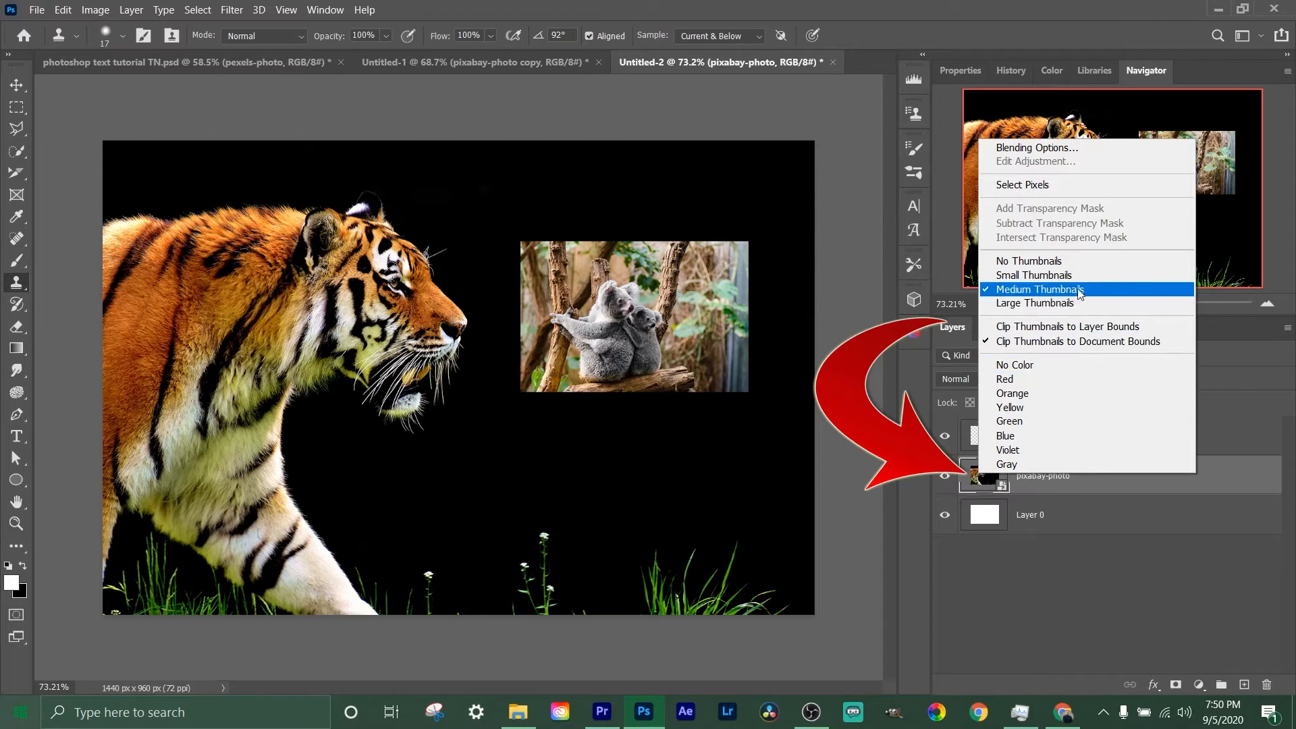
{"action": "left_click", "coordinate": [1028, 276]}
{"action": "right_click", "coordinate": [972, 432]}
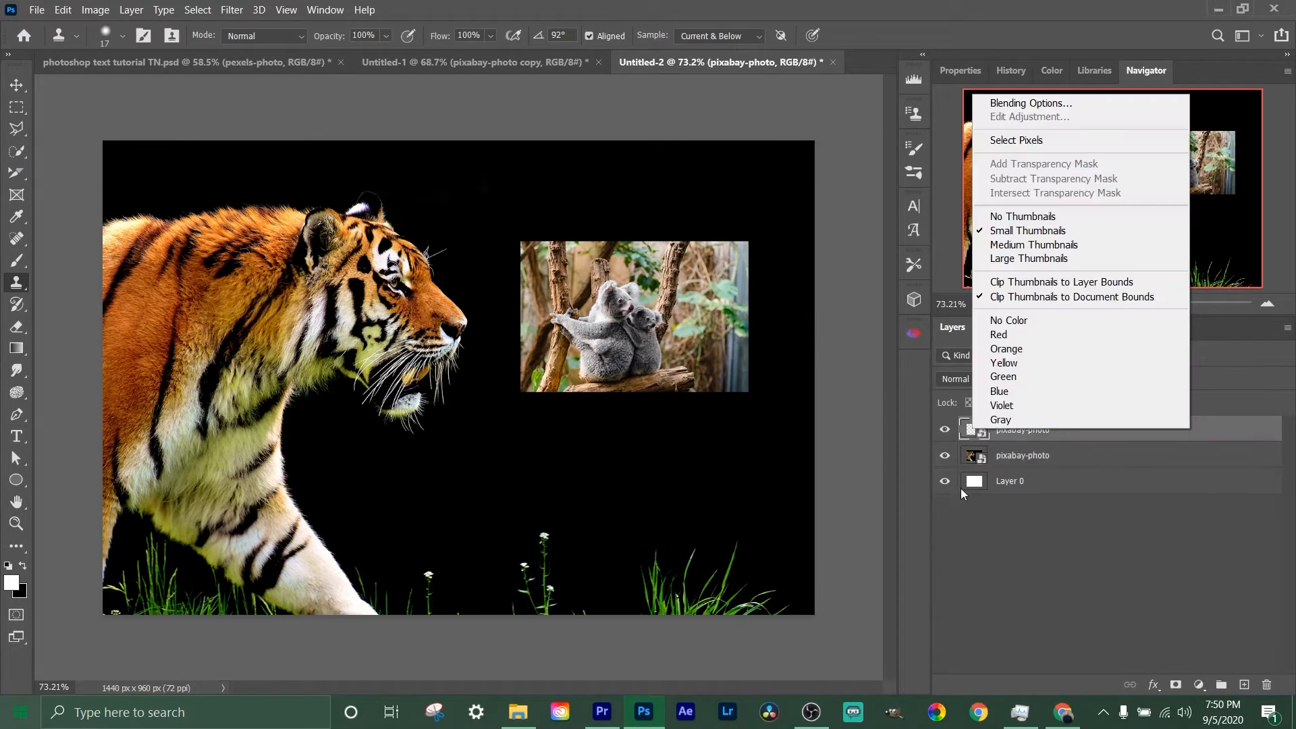
{"action": "left_click", "coordinate": [1029, 248]}
{"action": "right_click", "coordinate": [973, 433]}
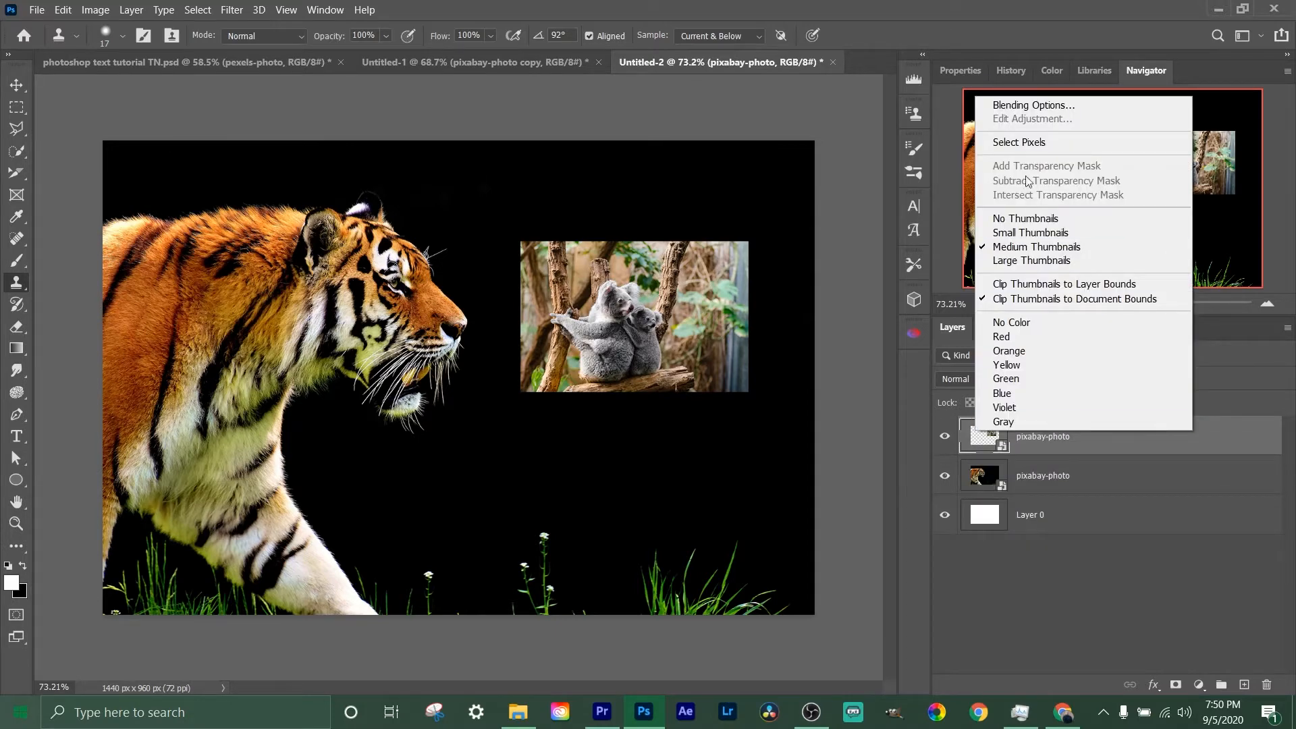
{"action": "left_click", "coordinate": [1025, 478]}
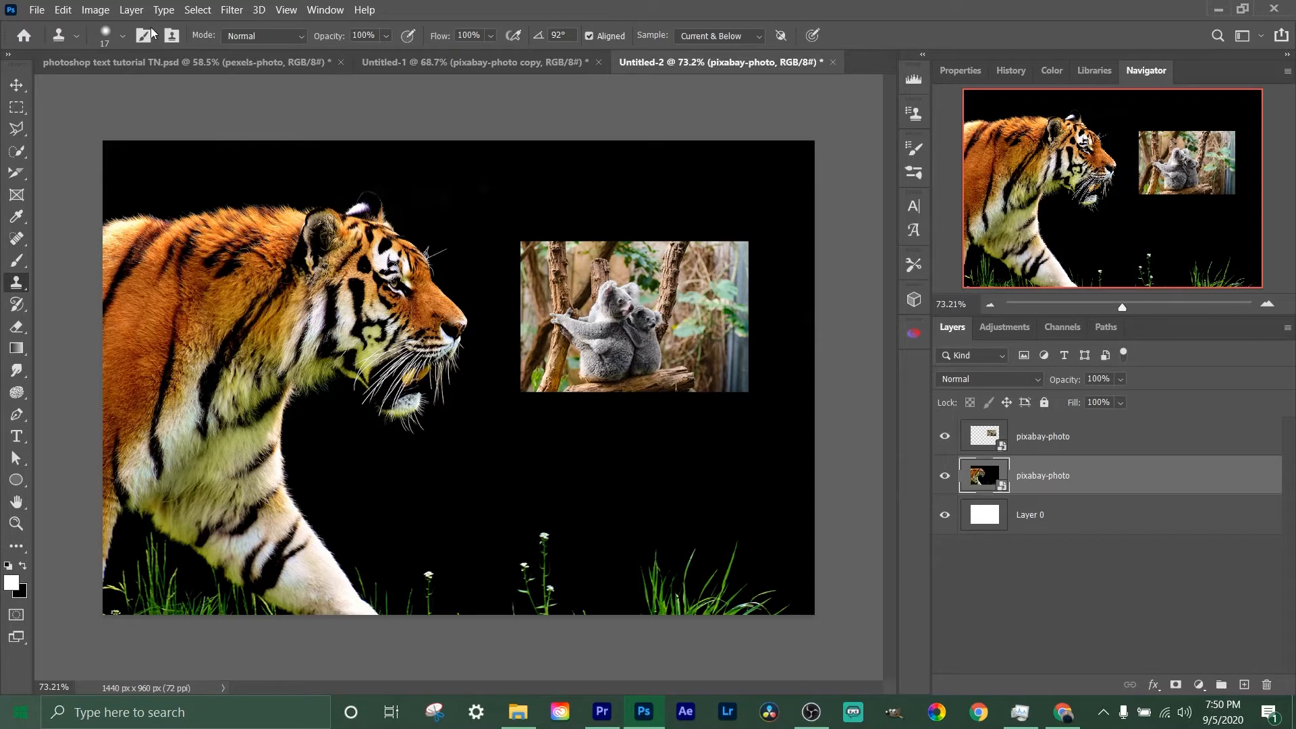
Compare the application's general layer commands with the context commands of the tiger layer
{"action": "left_click", "coordinate": [132, 11]}
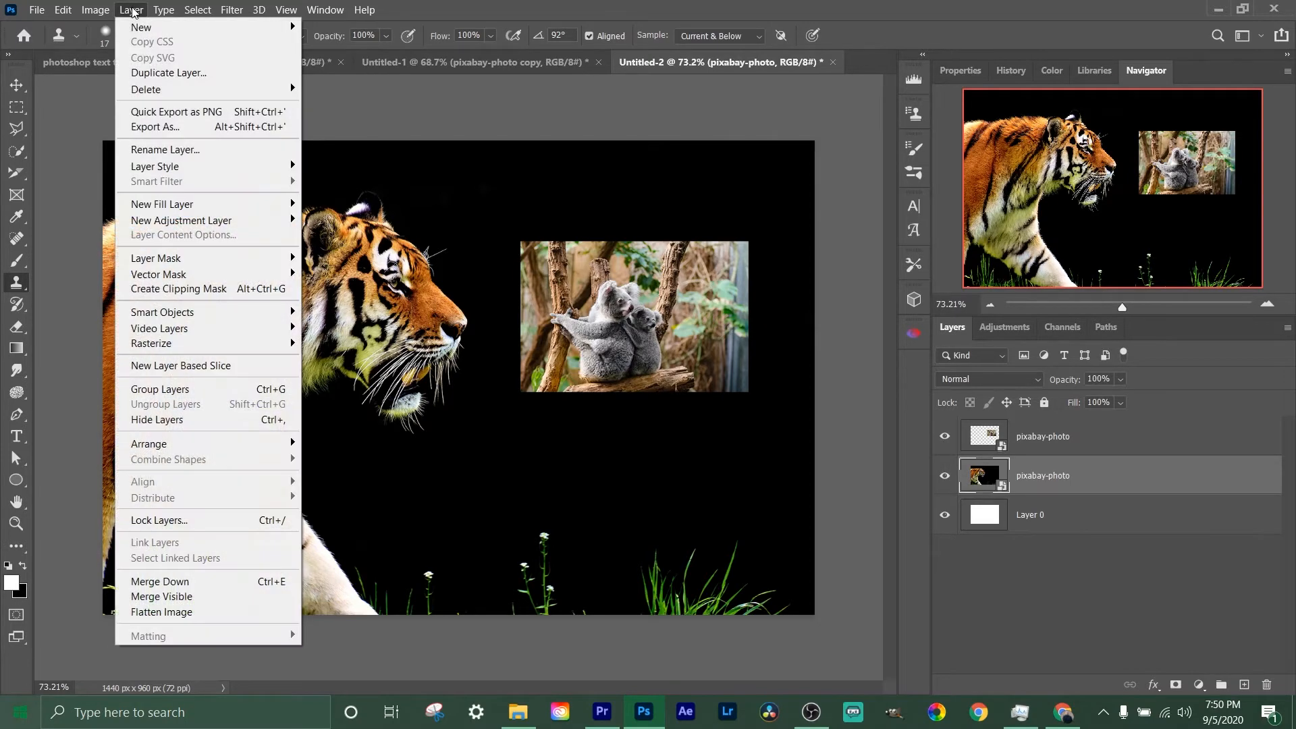
{"action": "mouse_move", "coordinate": [137, 32]}
{"action": "right_click", "coordinate": [1060, 476]}
{"action": "left_click", "coordinate": [131, 9]}
{"action": "left_click", "coordinate": [856, 448]}
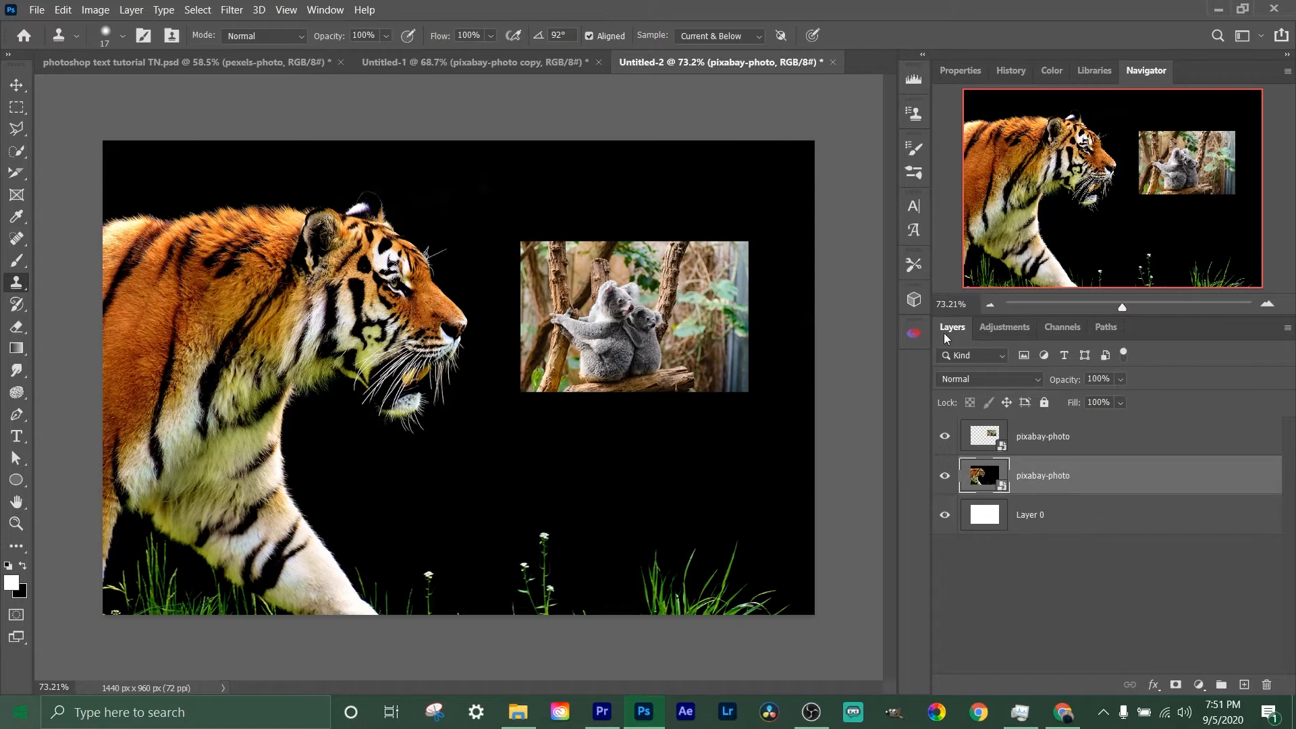
{"action": "key", "text": "alt+l"}
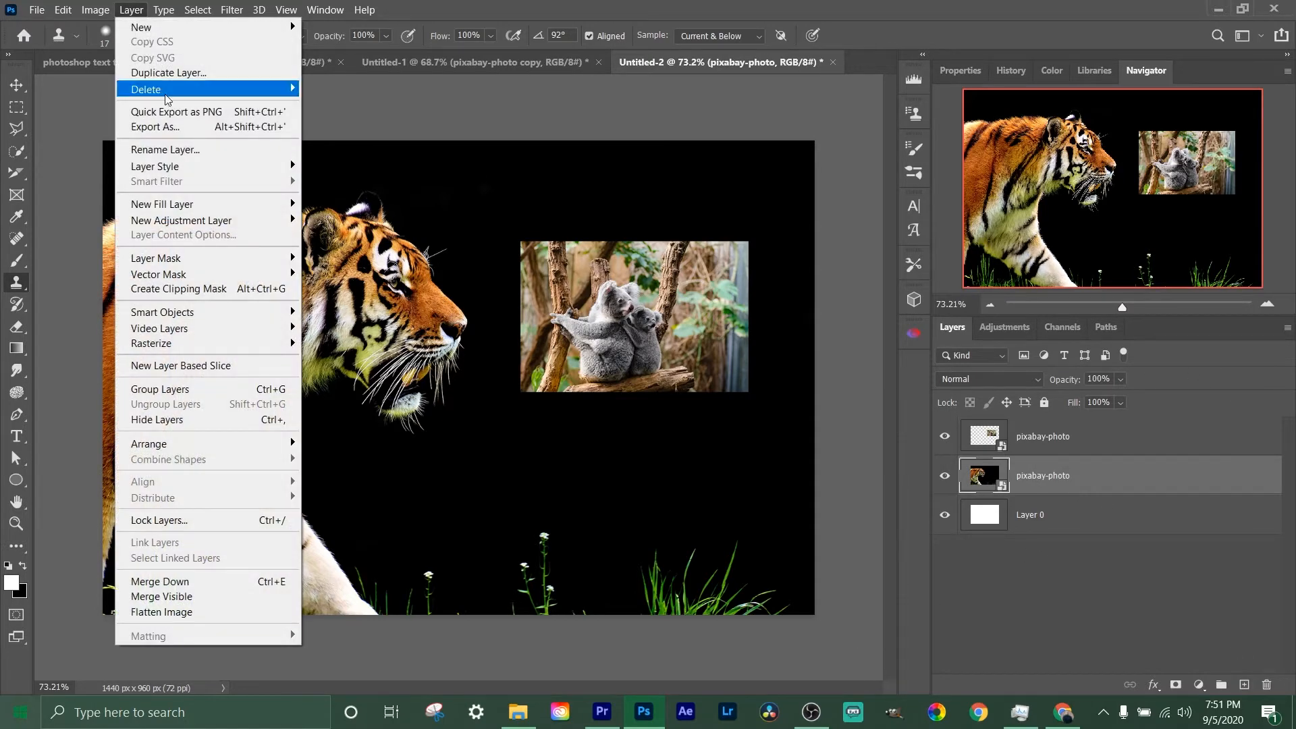
{"action": "left_click", "coordinate": [857, 302]}
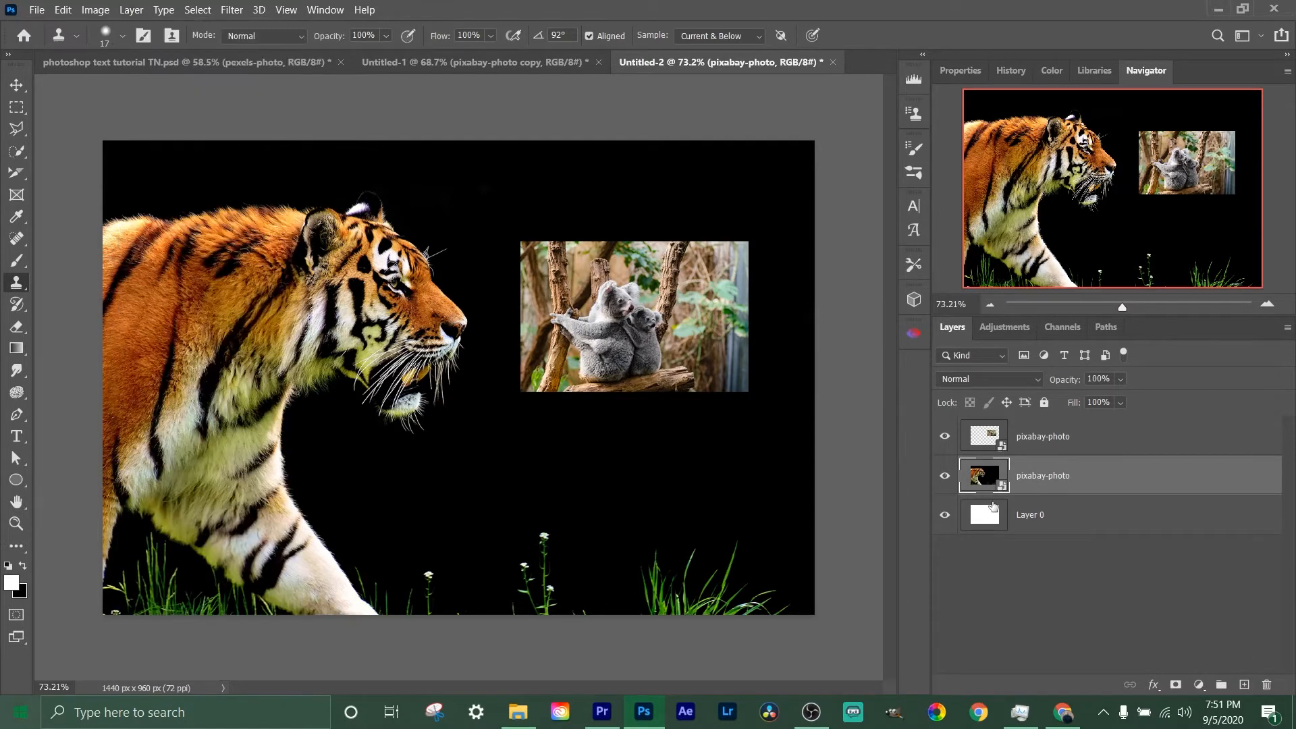
{"action": "right_click", "coordinate": [1079, 474]}
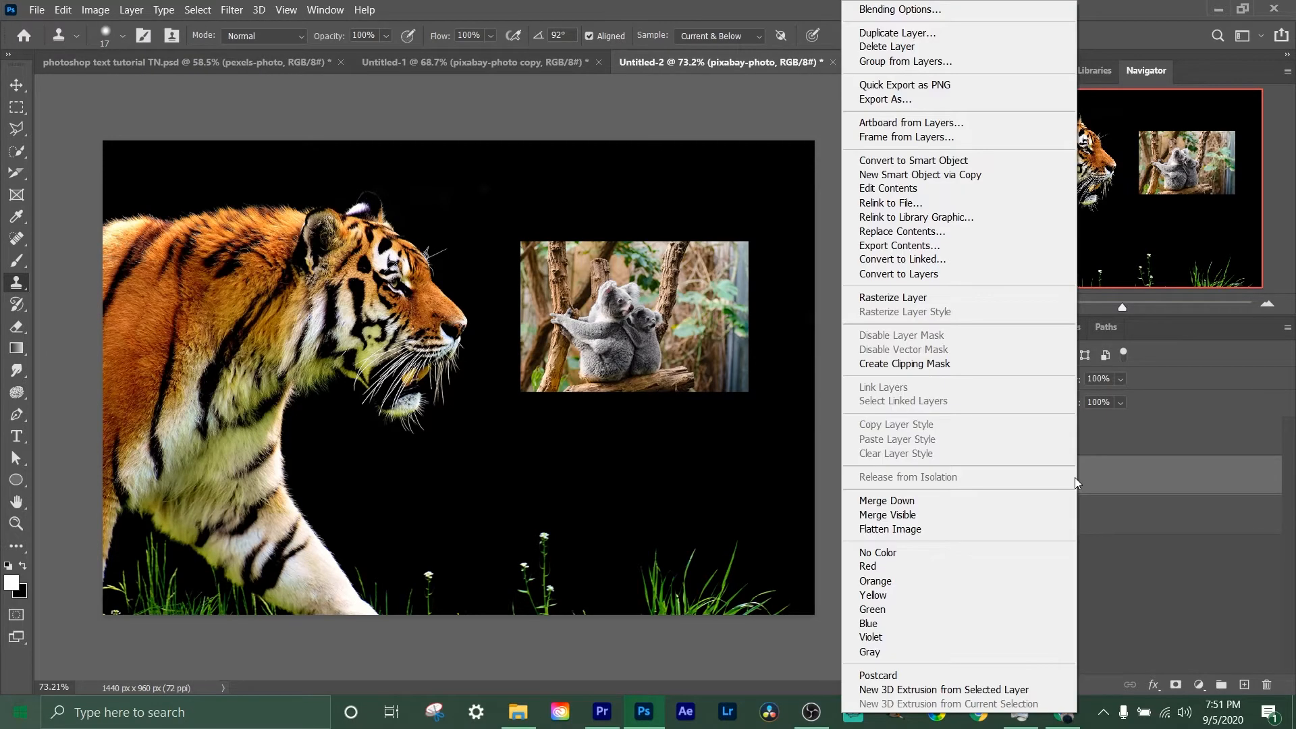
{"action": "left_click", "coordinate": [1155, 577]}
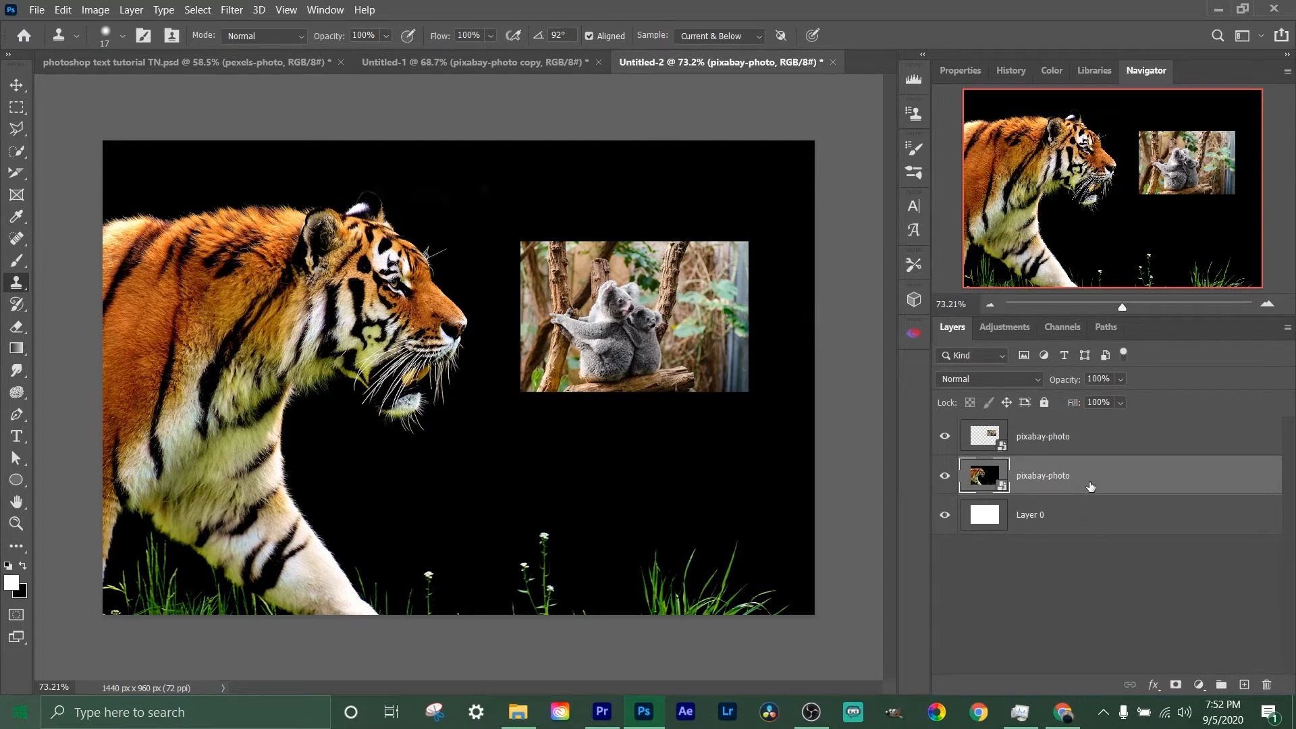
Try linking the koala and tiger layers and moving them together on the canvas
{"action": "left_click", "coordinate": [1092, 432], "text": "shift"}
{"action": "left_click", "coordinate": [1129, 684]}
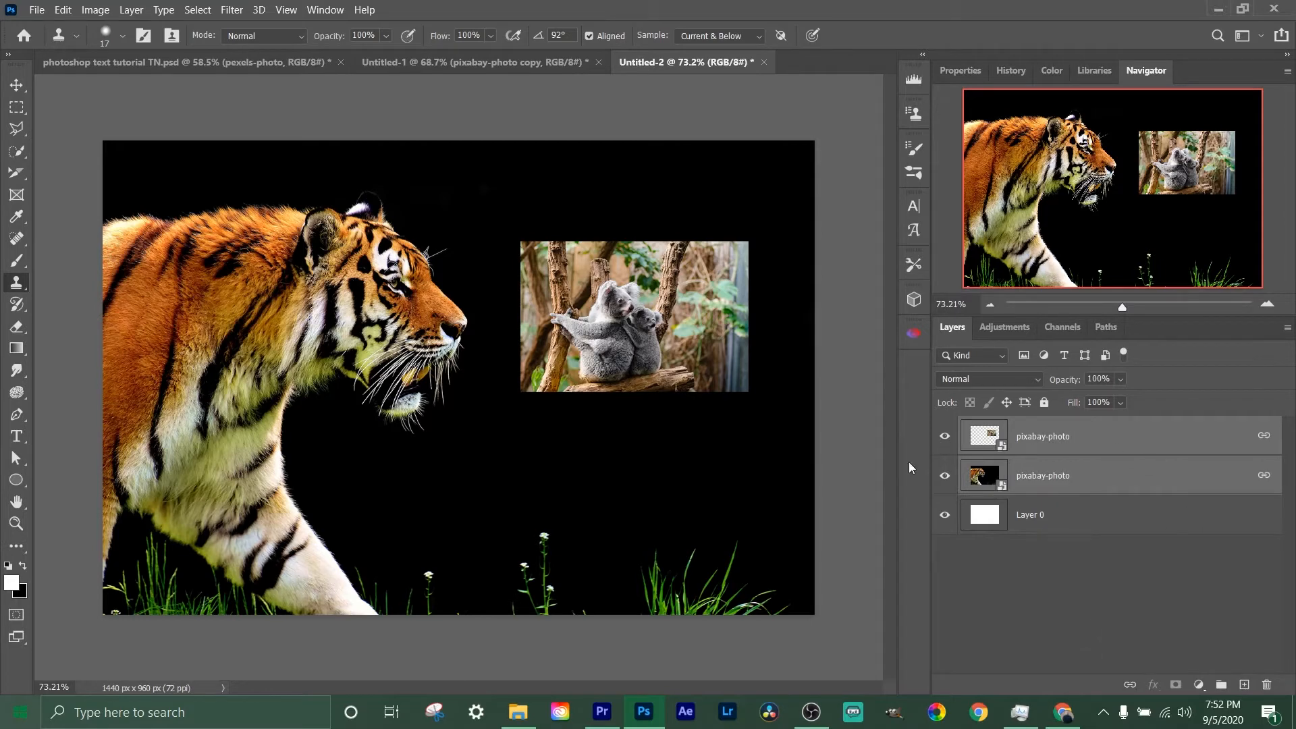
{"action": "mouse_move", "coordinate": [619, 323]}
{"action": "left_mouse_down"}
{"action": "mouse_move", "coordinate": [562, 365]}
{"action": "mouse_move", "coordinate": [619, 334]}
{"action": "mouse_move", "coordinate": [629, 308]}
{"action": "left_mouse_up"}
{"action": "left_click", "coordinate": [1064, 576]}
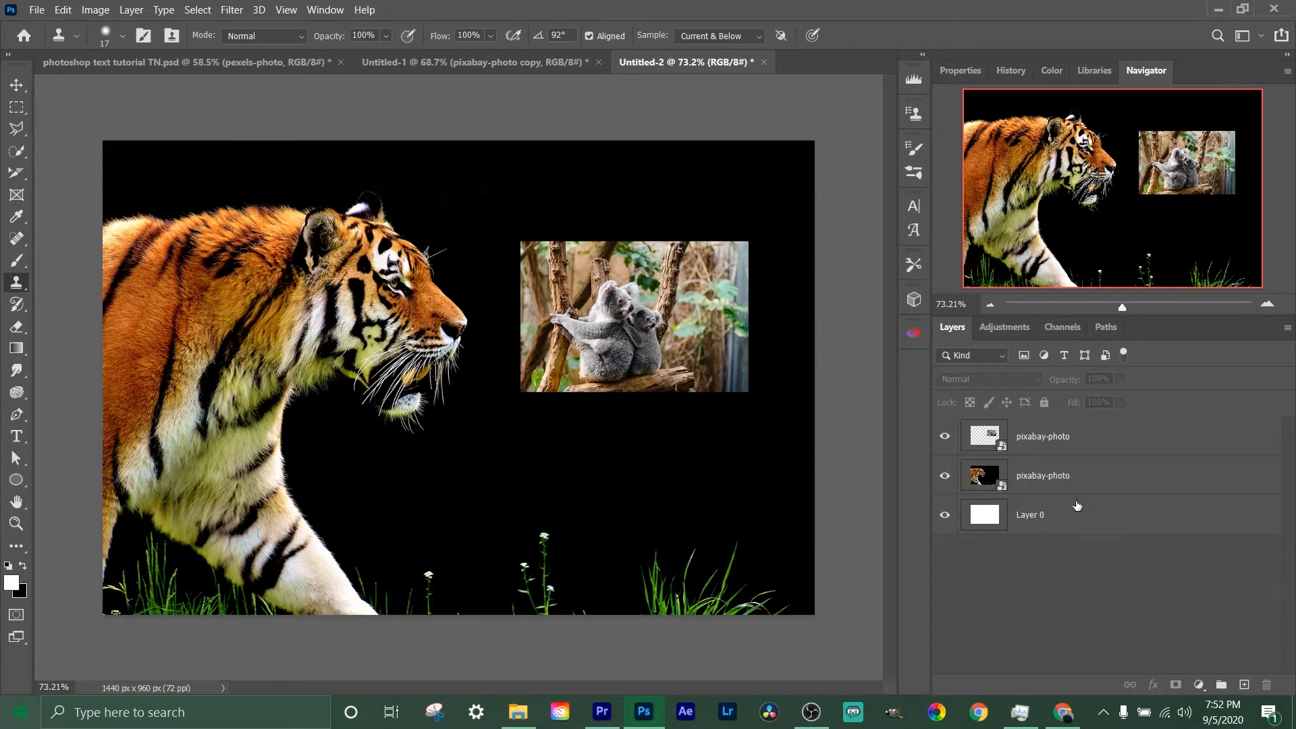
{"action": "left_click", "coordinate": [1086, 484]}
{"action": "left_click", "coordinate": [1090, 442], "text": "shift"}
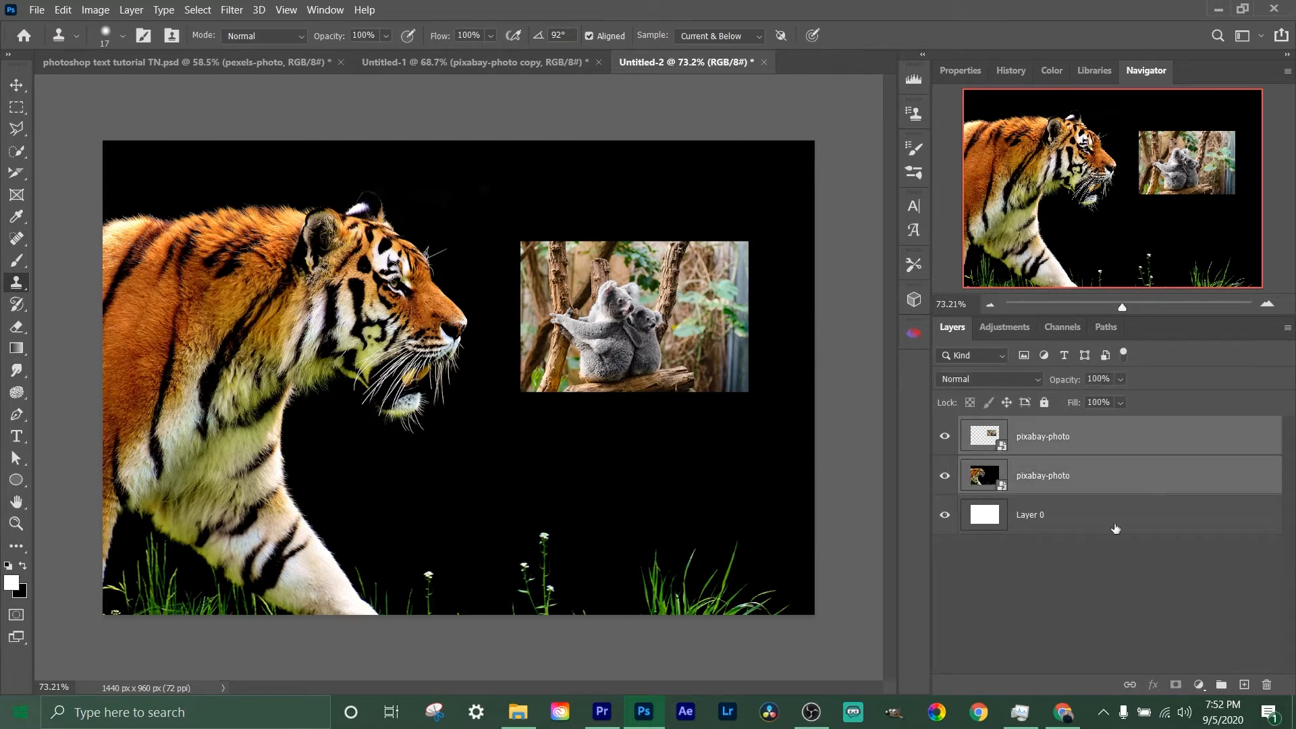
{"action": "left_click", "coordinate": [1124, 578]}
Examine the layer styles available for the tiger layer and look at the Background layer in pixabay-photo2.jpg
{"action": "left_click", "coordinate": [1107, 482]}
{"action": "left_click", "coordinate": [1153, 686]}
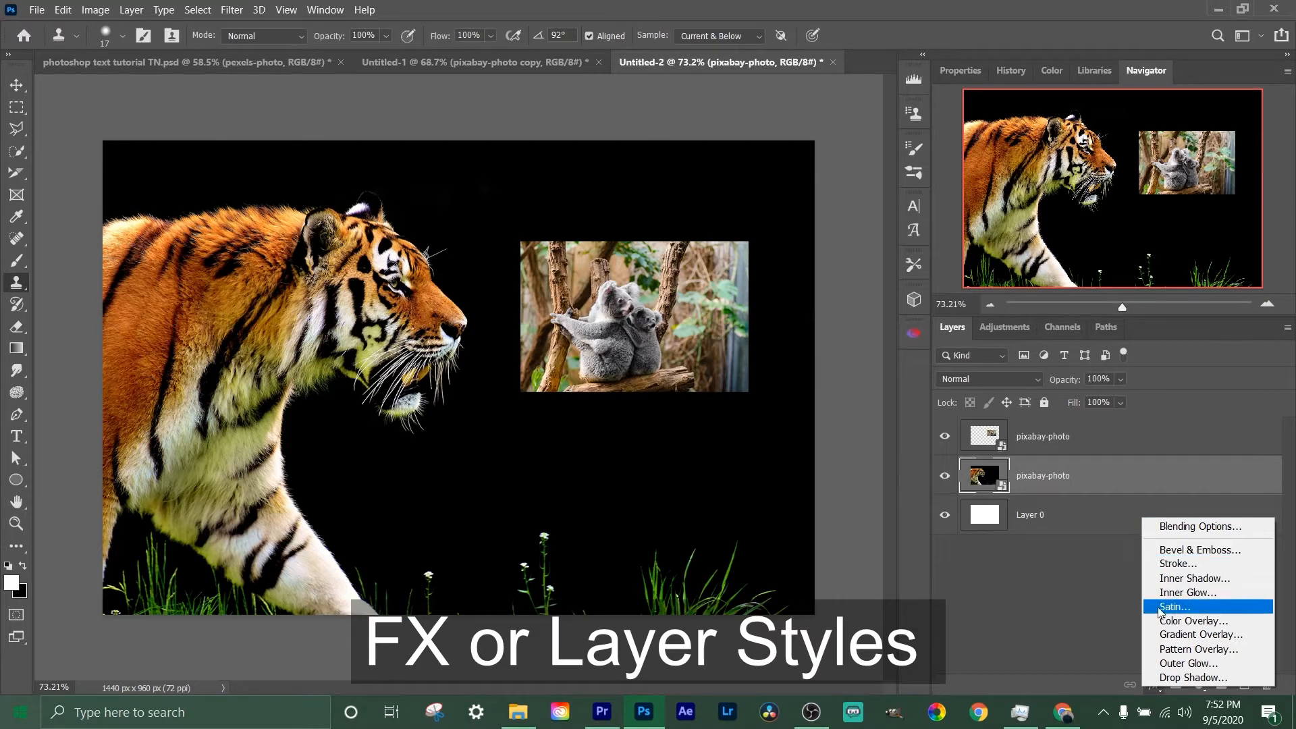
{"action": "left_click", "coordinate": [1089, 603]}
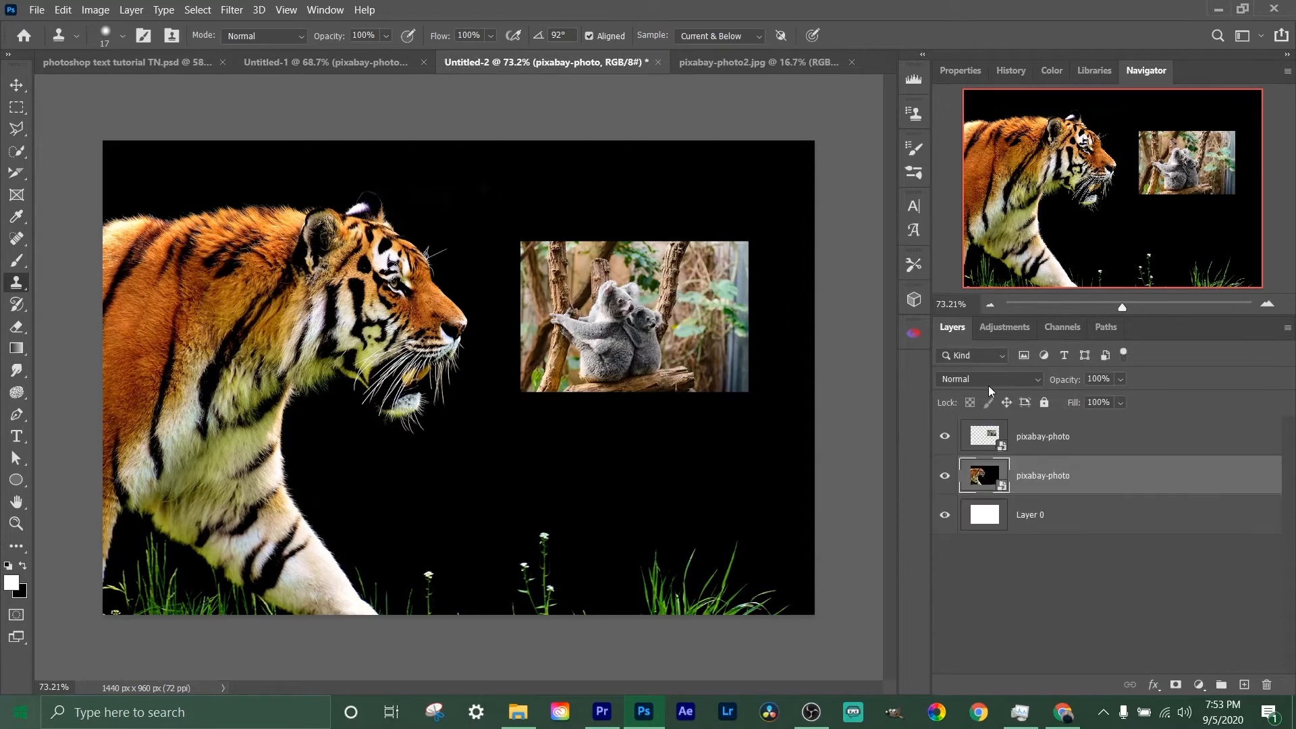
{"action": "left_click", "coordinate": [735, 62]}
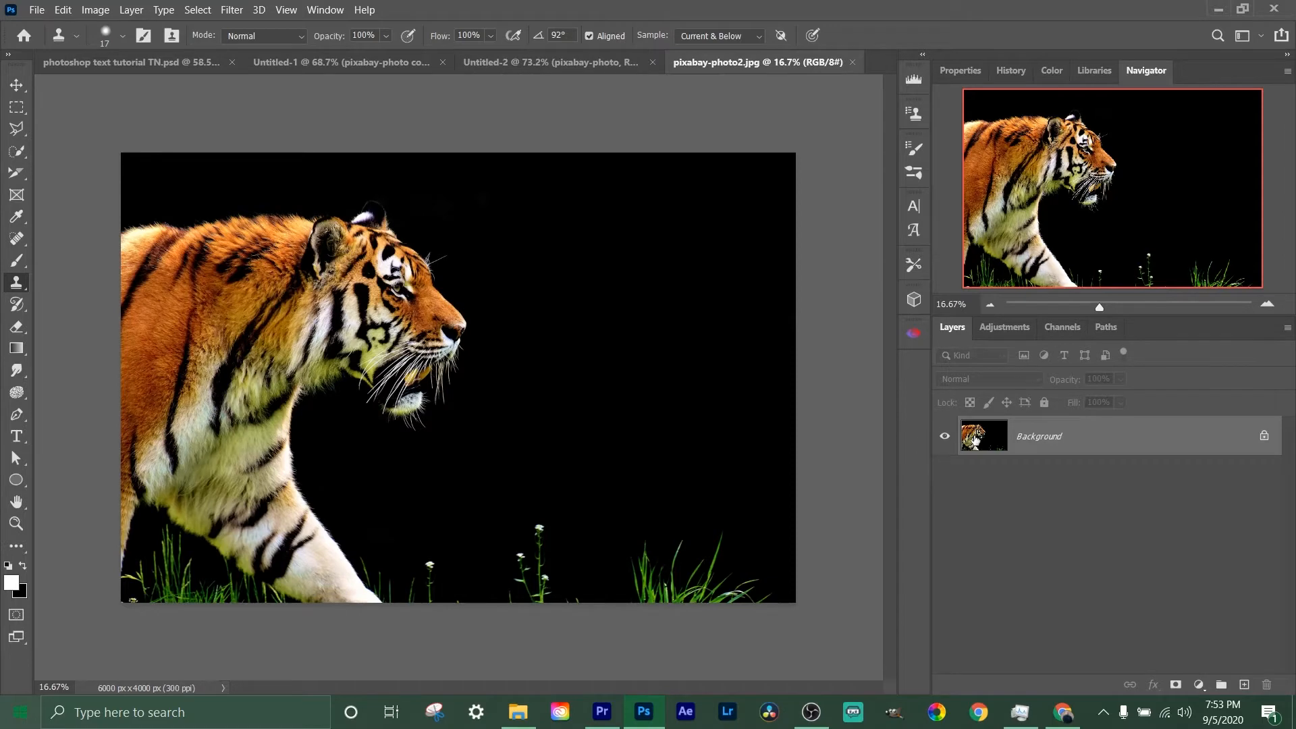
{"action": "left_click", "coordinate": [574, 63]}
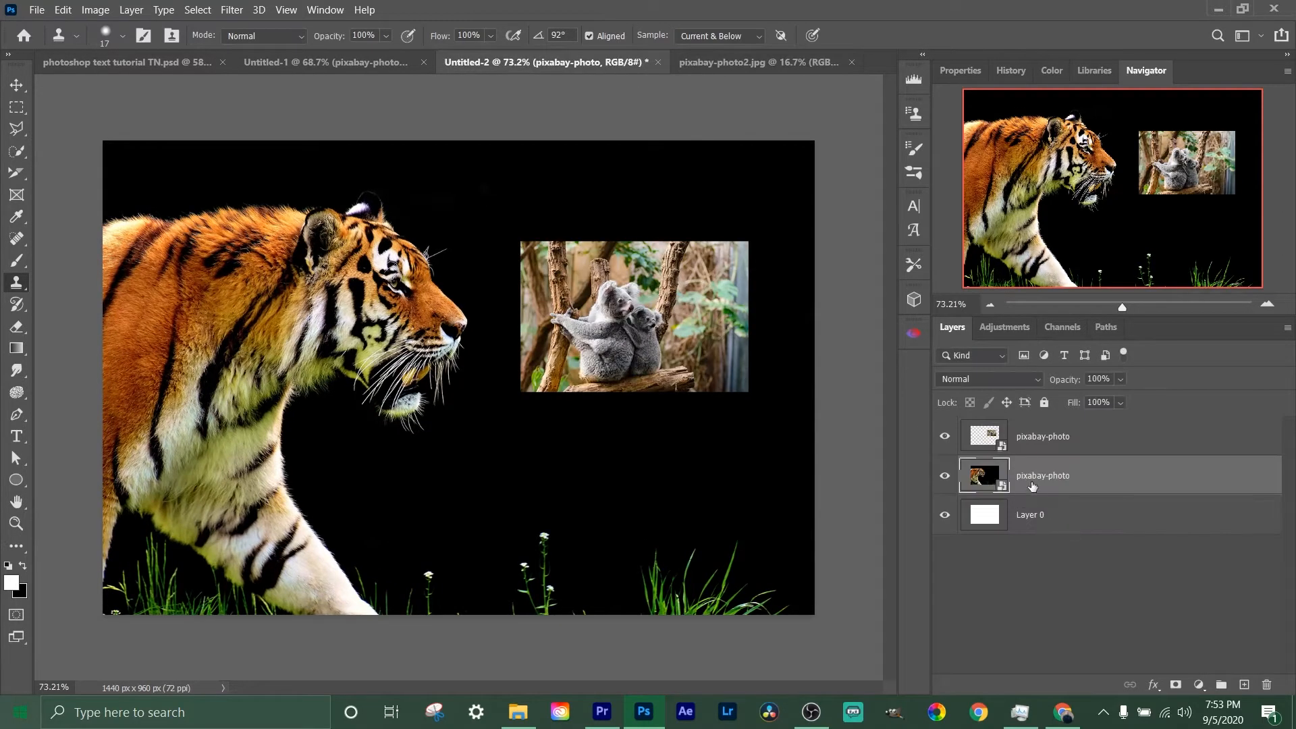
Try Bevel & Emboss on the tiger layer with 49% opacity and 63% fill opacity
{"action": "double_click", "coordinate": [1092, 478]}
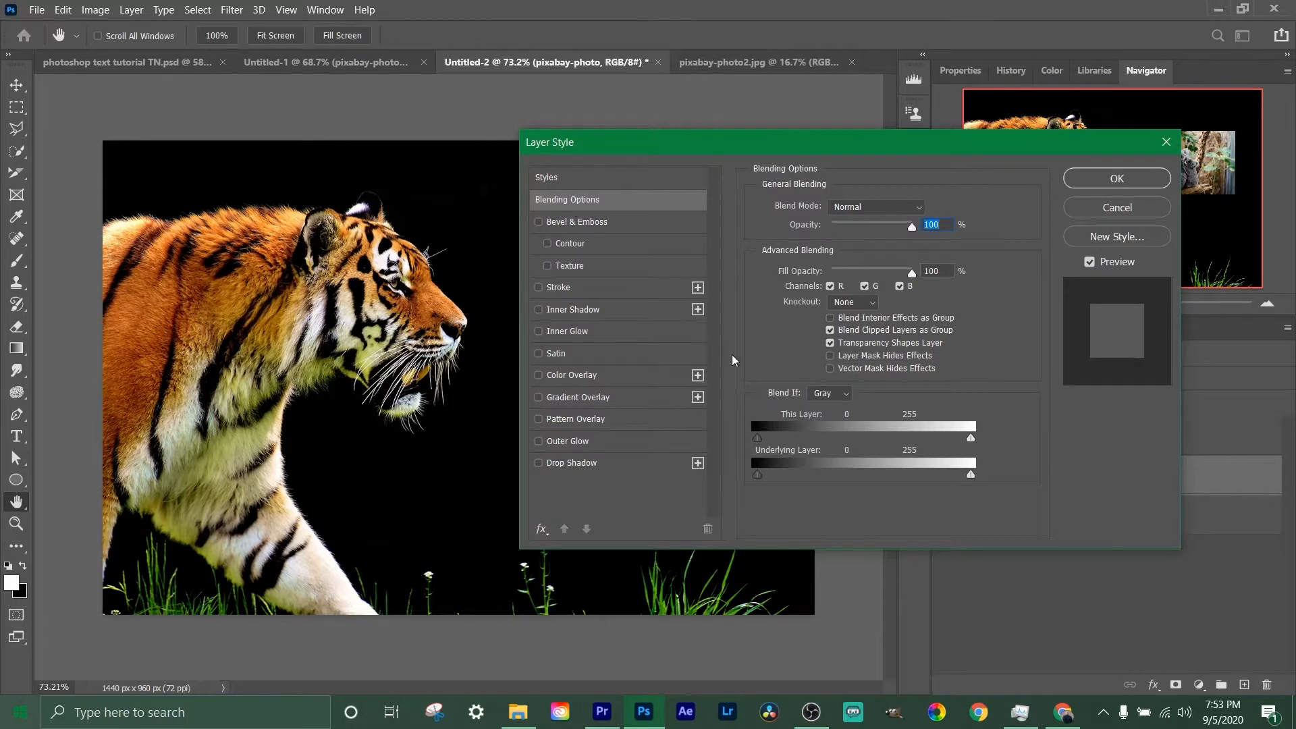
{"action": "left_click_drag", "start_coordinate": [719, 149], "coordinate": [548, 100]}
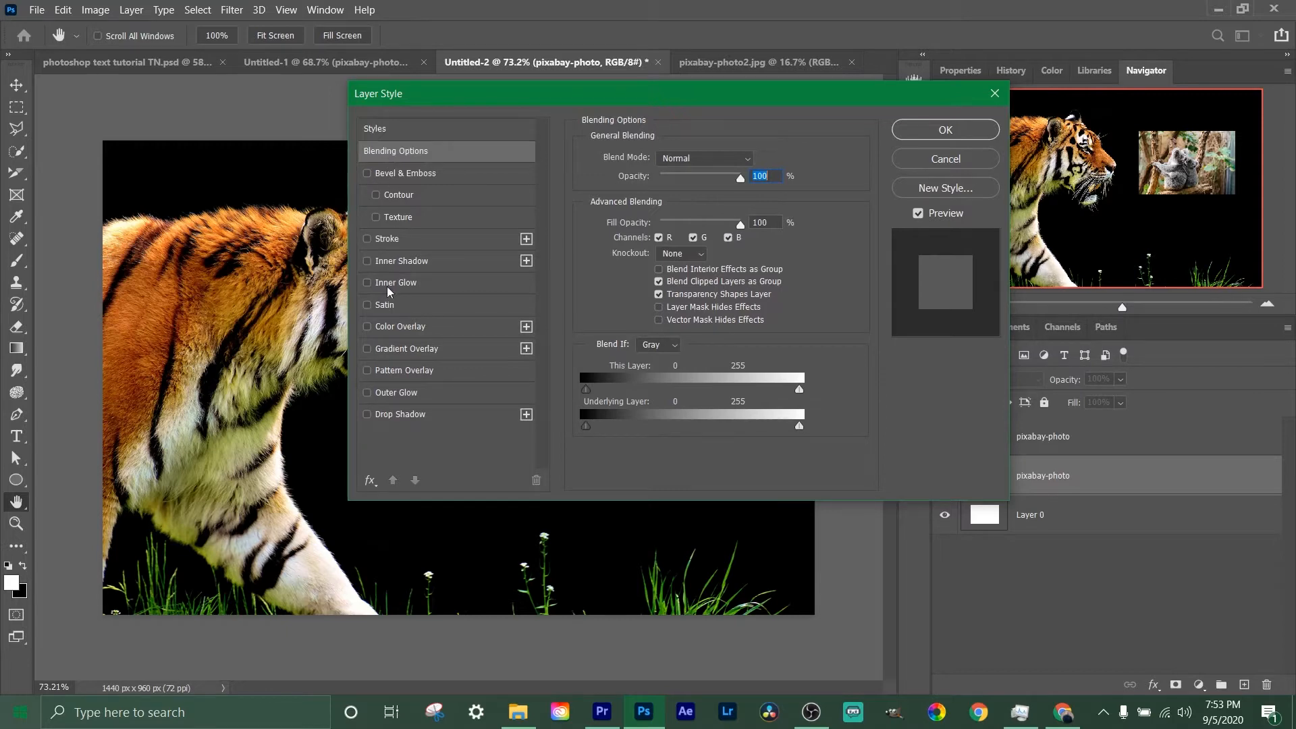
{"action": "left_click", "coordinate": [366, 173]}
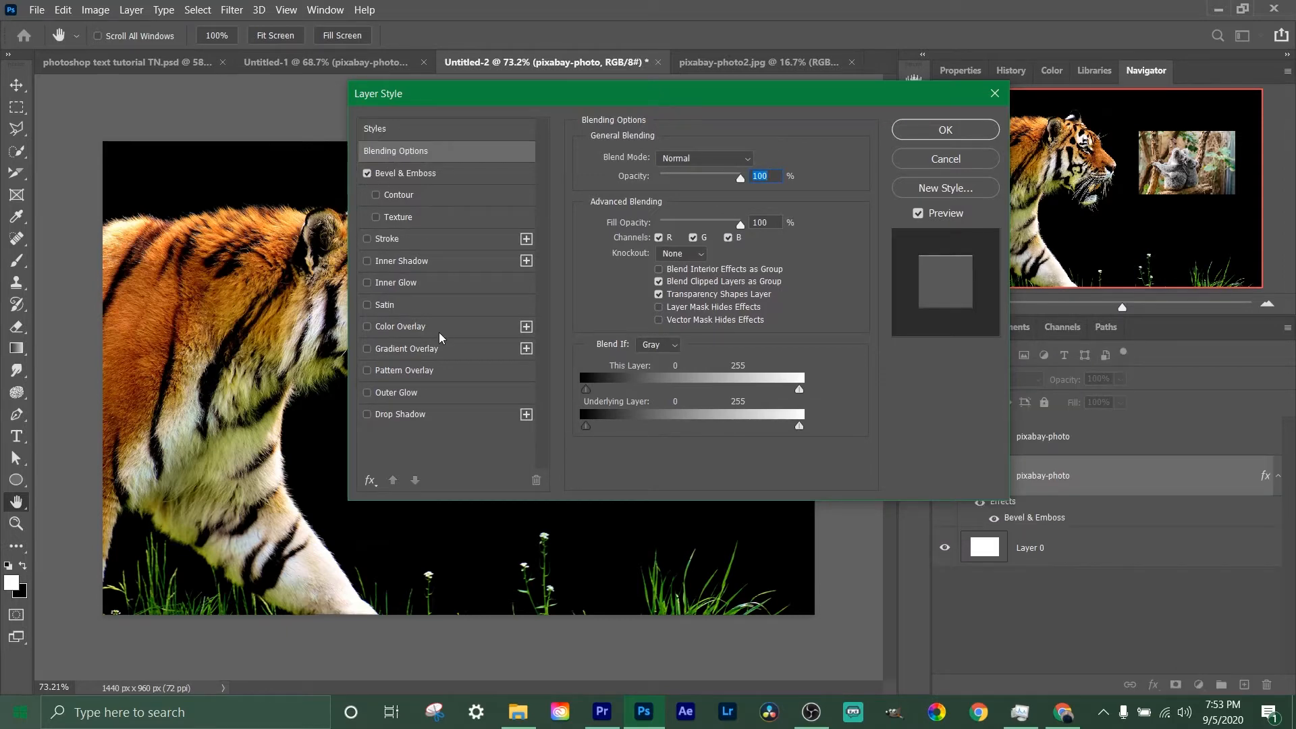
{"action": "left_click_drag", "start_coordinate": [737, 181], "coordinate": [698, 180]}
{"action": "left_click_drag", "start_coordinate": [740, 225], "coordinate": [709, 224]}
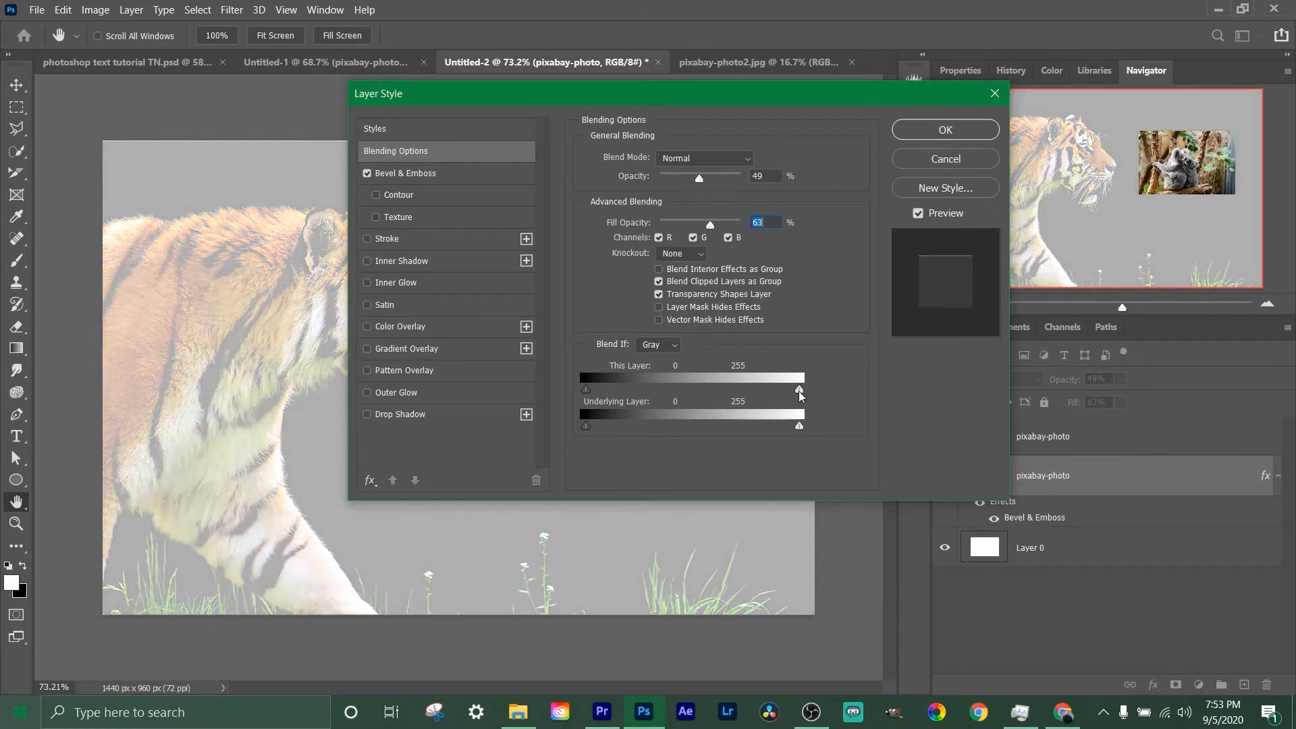
Try the Blend If ranges for the tiger layer and the underlying layer, lowering This Layer's white limit to 74
{"action": "left_click_drag", "start_coordinate": [800, 389], "coordinate": [647, 391]}
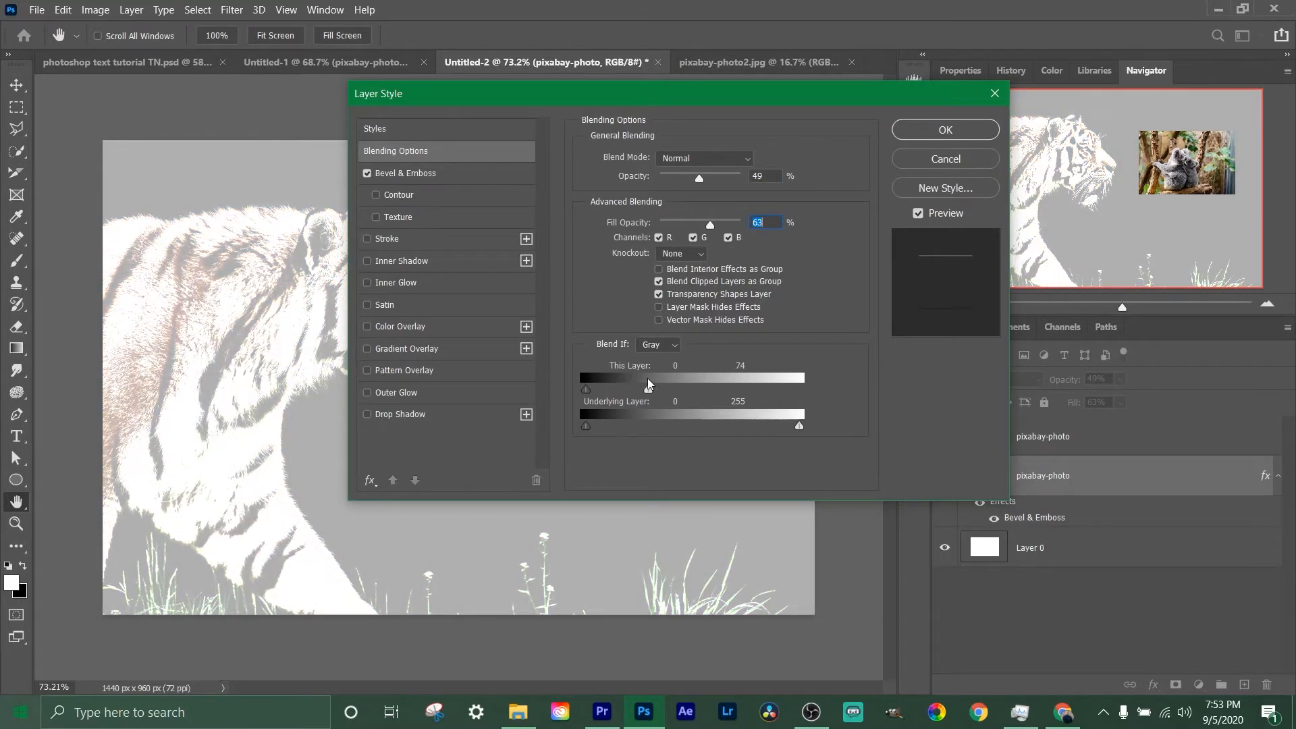
{"action": "left_click_drag", "start_coordinate": [800, 426], "coordinate": [746, 430]}
{"action": "left_click_drag", "start_coordinate": [647, 390], "coordinate": [816, 399]}
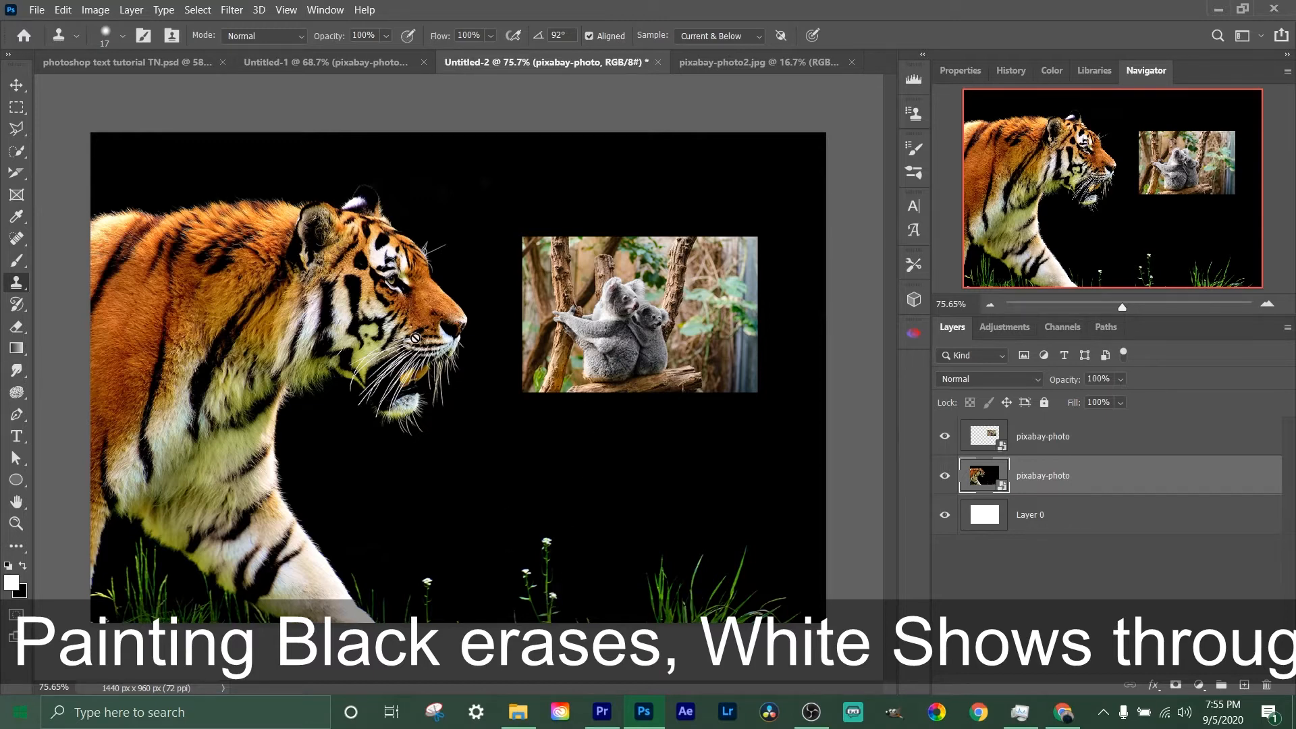
Select the tiger with the Quick Selection tool and add a layer mask that hides its black background
{"action": "left_click", "coordinate": [16, 151]}
{"action": "mouse_move", "coordinate": [176, 256]}
{"action": "left_mouse_down"}
{"action": "mouse_move", "coordinate": [374, 265]}
{"action": "mouse_move", "coordinate": [405, 343]}
{"action": "mouse_move", "coordinate": [76, 480]}
{"action": "mouse_move", "coordinate": [95, 495]}
{"action": "mouse_move", "coordinate": [89, 533]}
{"action": "mouse_move", "coordinate": [167, 263]}
{"action": "mouse_move", "coordinate": [195, 225]}
{"action": "mouse_move", "coordinate": [363, 197]}
{"action": "left_mouse_up"}
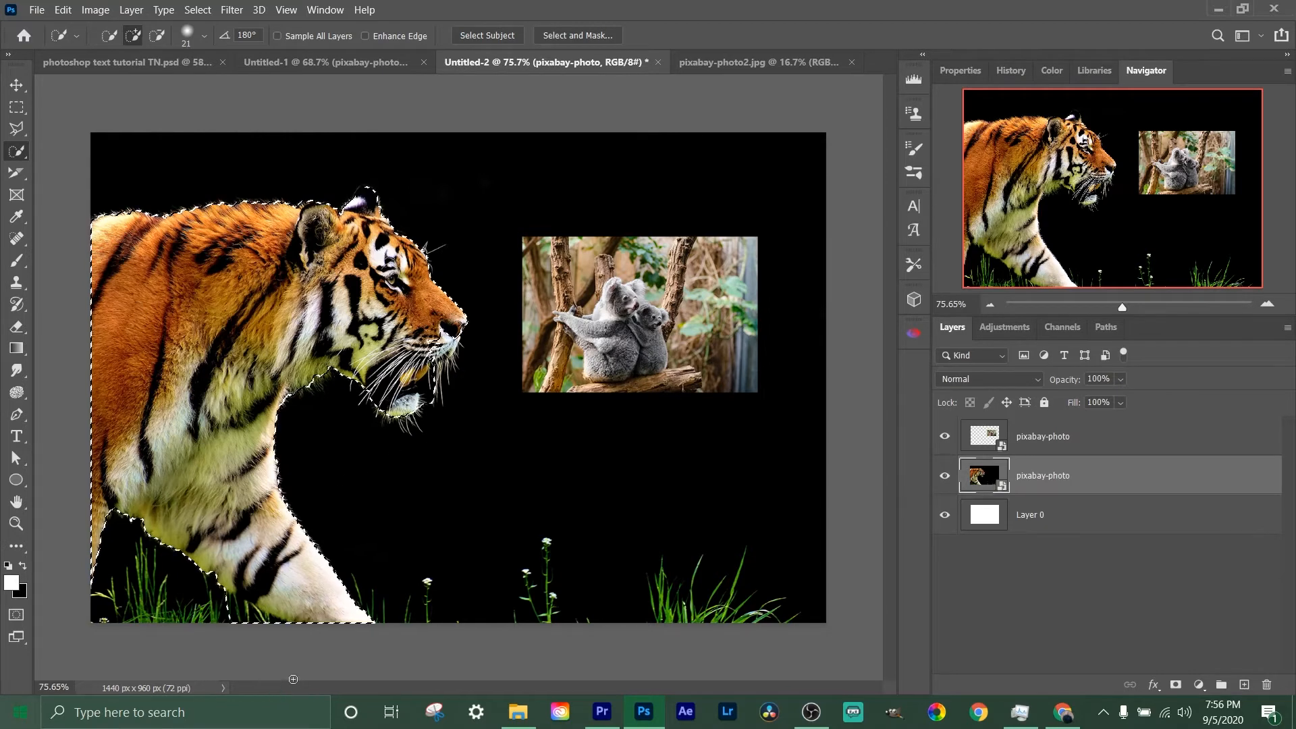
{"action": "left_click", "coordinate": [1175, 685]}
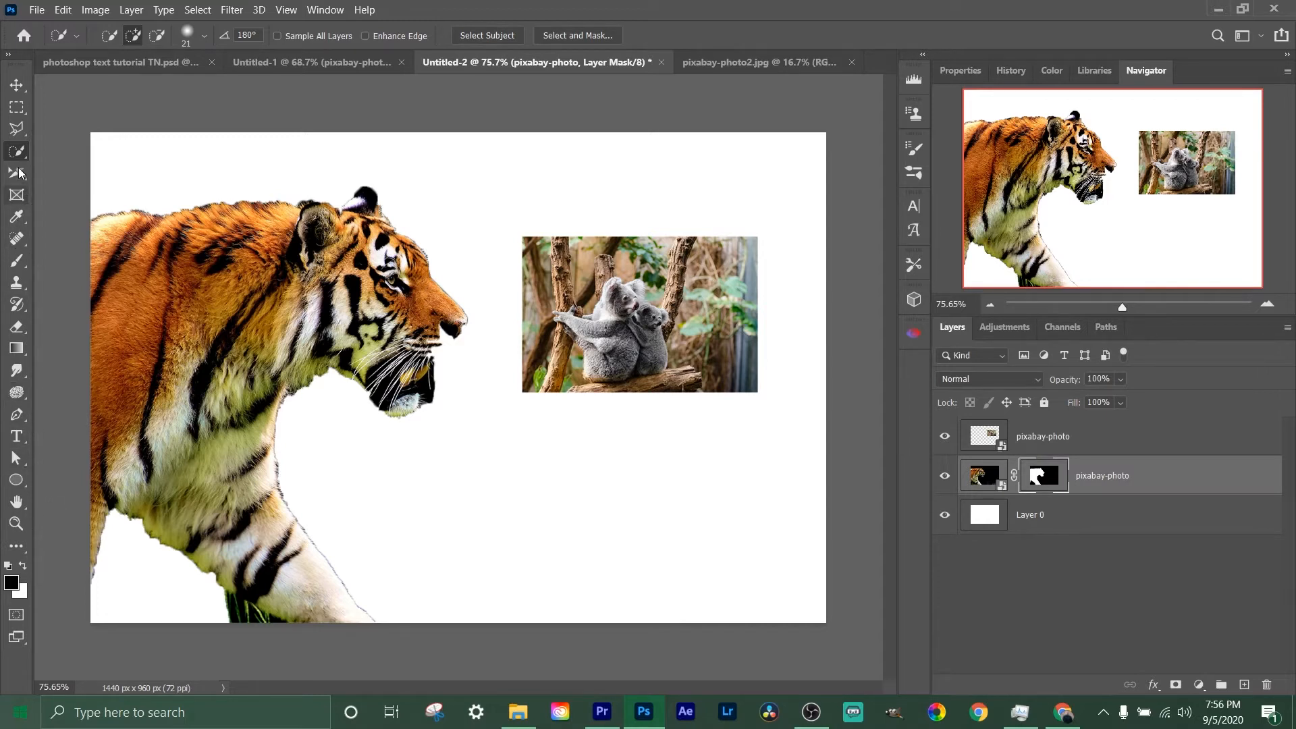
Paint soft white spots around the tiger on its layer mask with a 355 px brush to restore parts of the background
{"action": "key", "text": "b"}
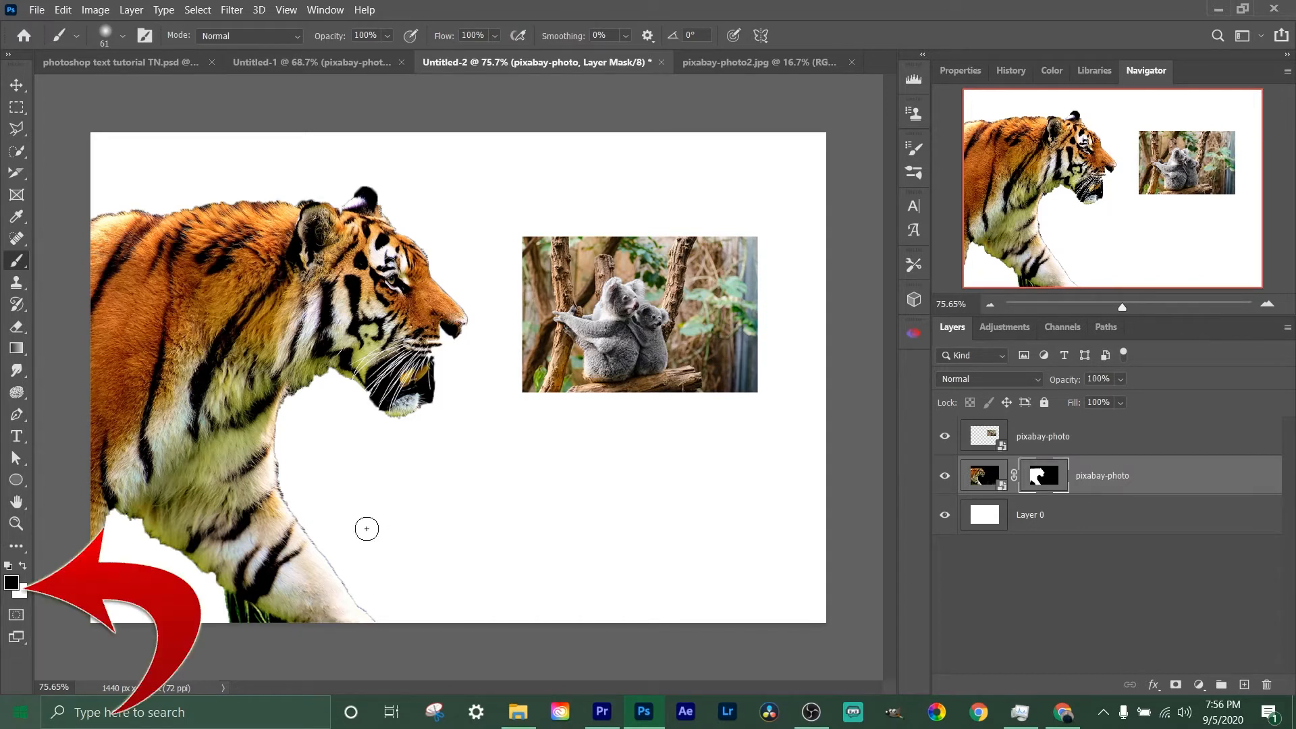
{"action": "left_click", "coordinate": [23, 594]}
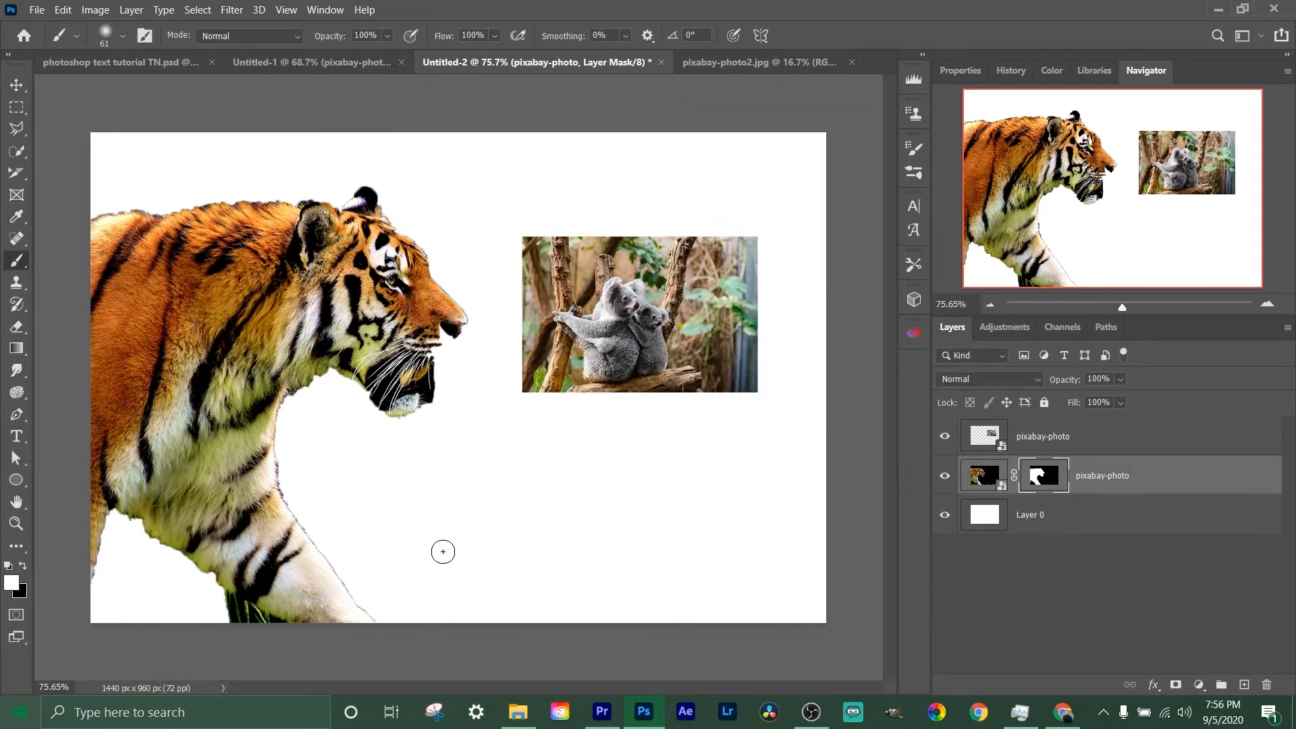
{"action": "mouse_move", "coordinate": [521, 585]}
{"action": "left_mouse_down"}
{"action": "mouse_move", "coordinate": [469, 553]}
{"action": "mouse_move", "coordinate": [580, 564]}
{"action": "left_mouse_up"}
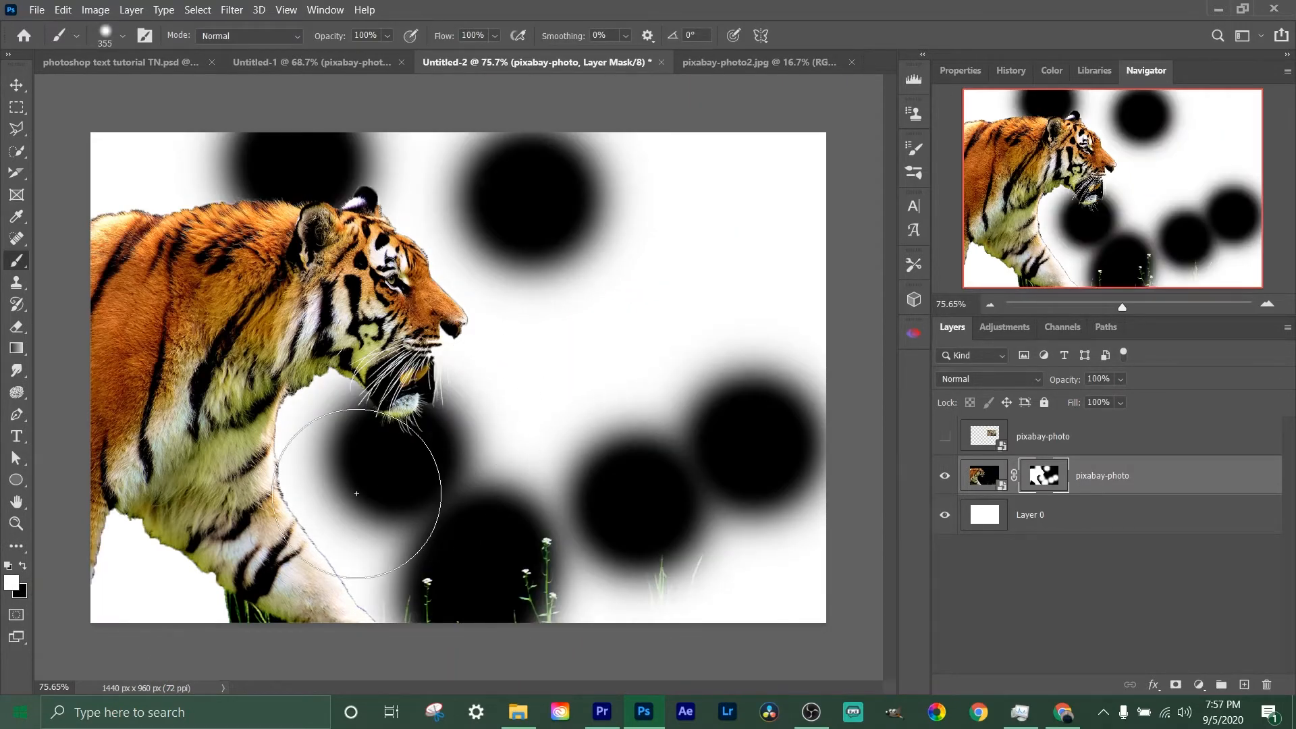
Paint the rest of the tiger layer's mask white and undo that painting
{"action": "mouse_move", "coordinate": [356, 494]}
{"action": "left_mouse_down"}
{"action": "mouse_move", "coordinate": [662, 281]}
{"action": "mouse_move", "coordinate": [865, 472]}
{"action": "mouse_move", "coordinate": [798, 636]}
{"action": "mouse_move", "coordinate": [213, 578]}
{"action": "mouse_move", "coordinate": [324, 432]}
{"action": "mouse_move", "coordinate": [675, 202]}
{"action": "mouse_move", "coordinate": [332, 159]}
{"action": "mouse_move", "coordinate": [486, 135]}
{"action": "mouse_move", "coordinate": [840, 405]}
{"action": "mouse_move", "coordinate": [532, 156]}
{"action": "mouse_move", "coordinate": [679, 535]}
{"action": "left_mouse_up"}
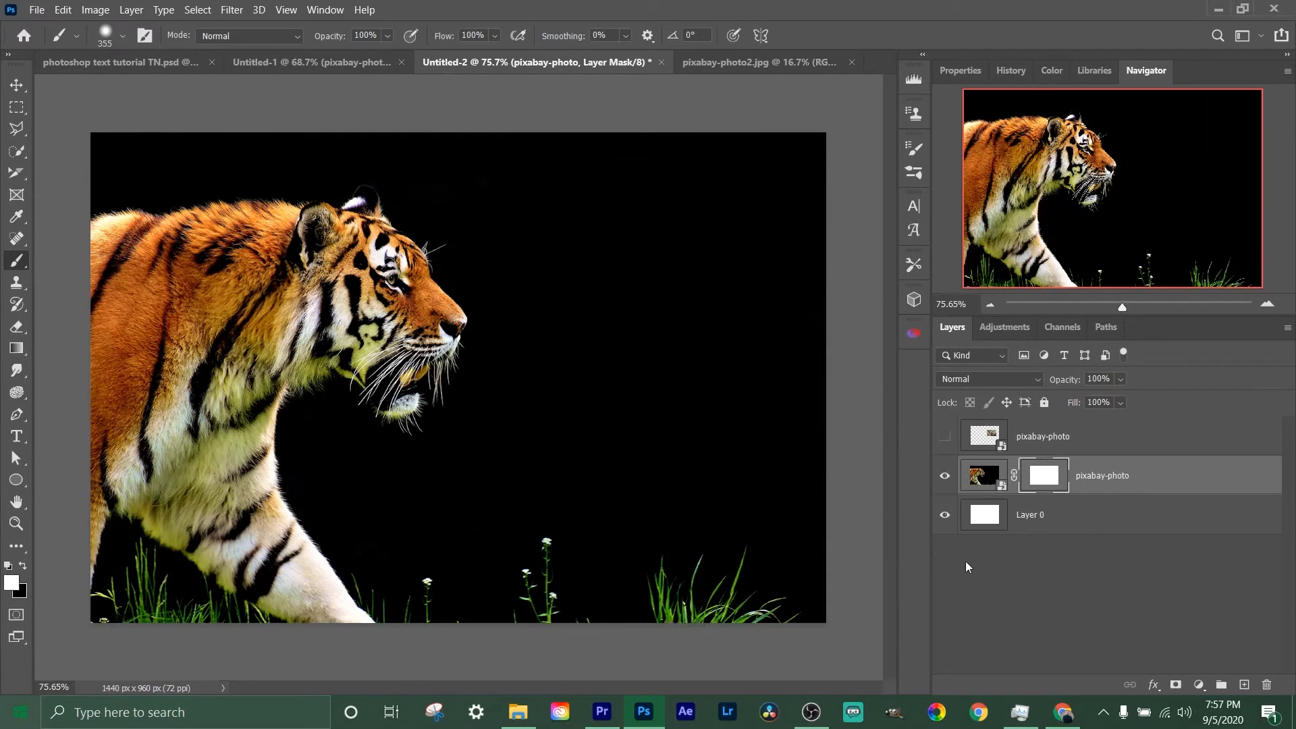
{"action": "key", "text": "ctrl+z"}
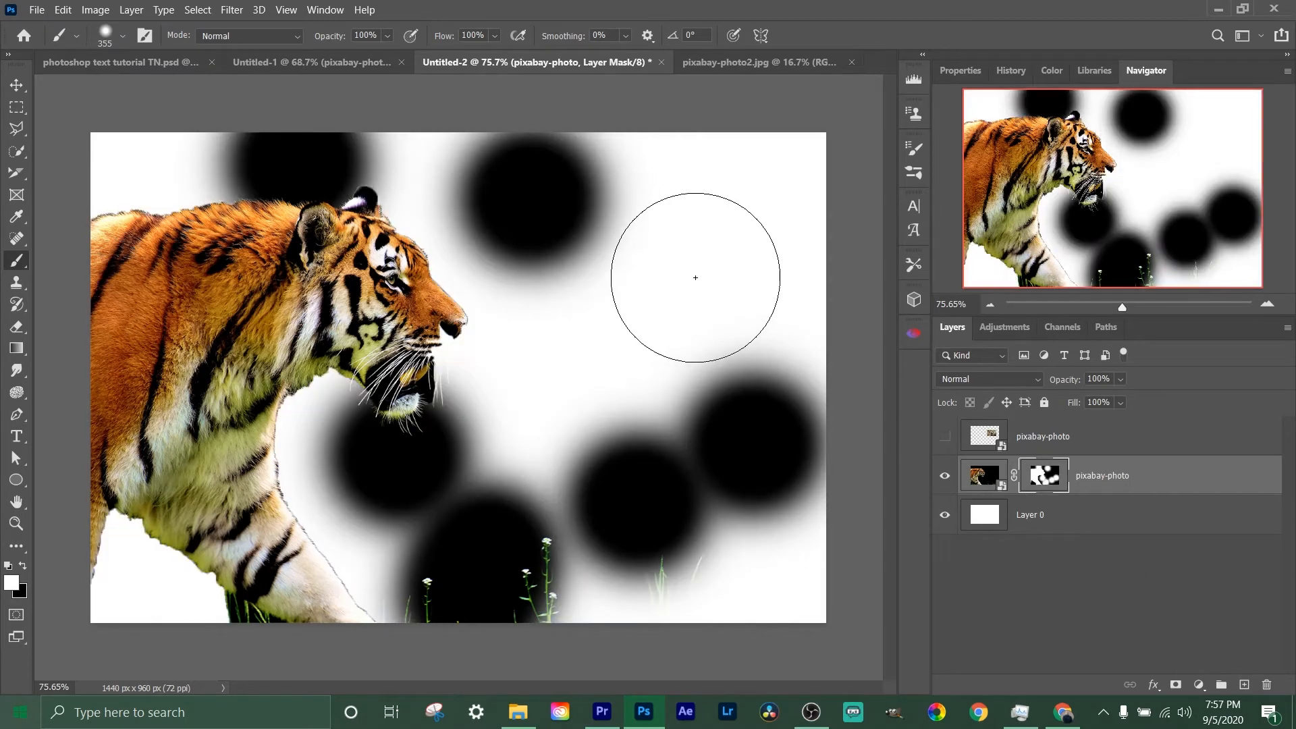
Paint three more soft white spots on the tiger layer's mask in the empty area beside the tiger
{"action": "left_click", "coordinate": [695, 276]}
{"action": "left_click", "coordinate": [588, 343]}
{"action": "left_click", "coordinate": [741, 597]}
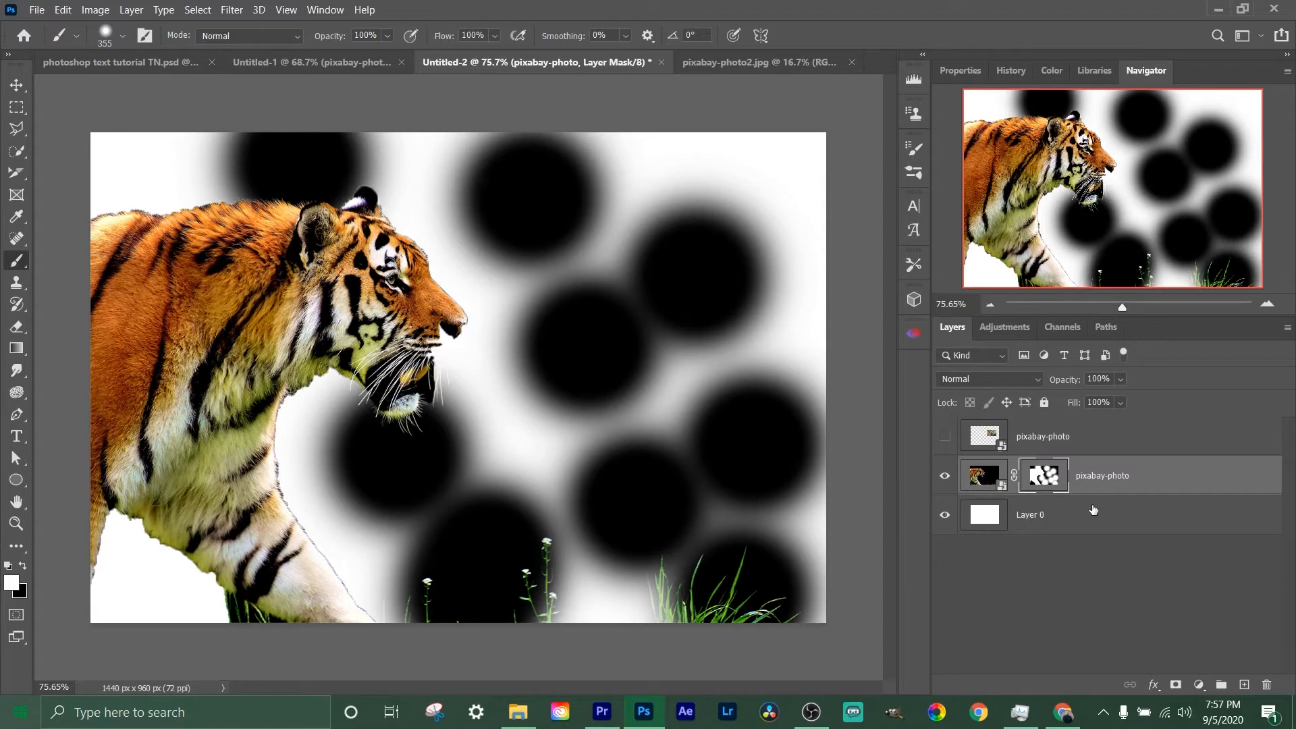
Clear the painted white spots from the tiger layer's mask and view the available adjustment layer types
{"action": "key", "text": "ctrl+i"}
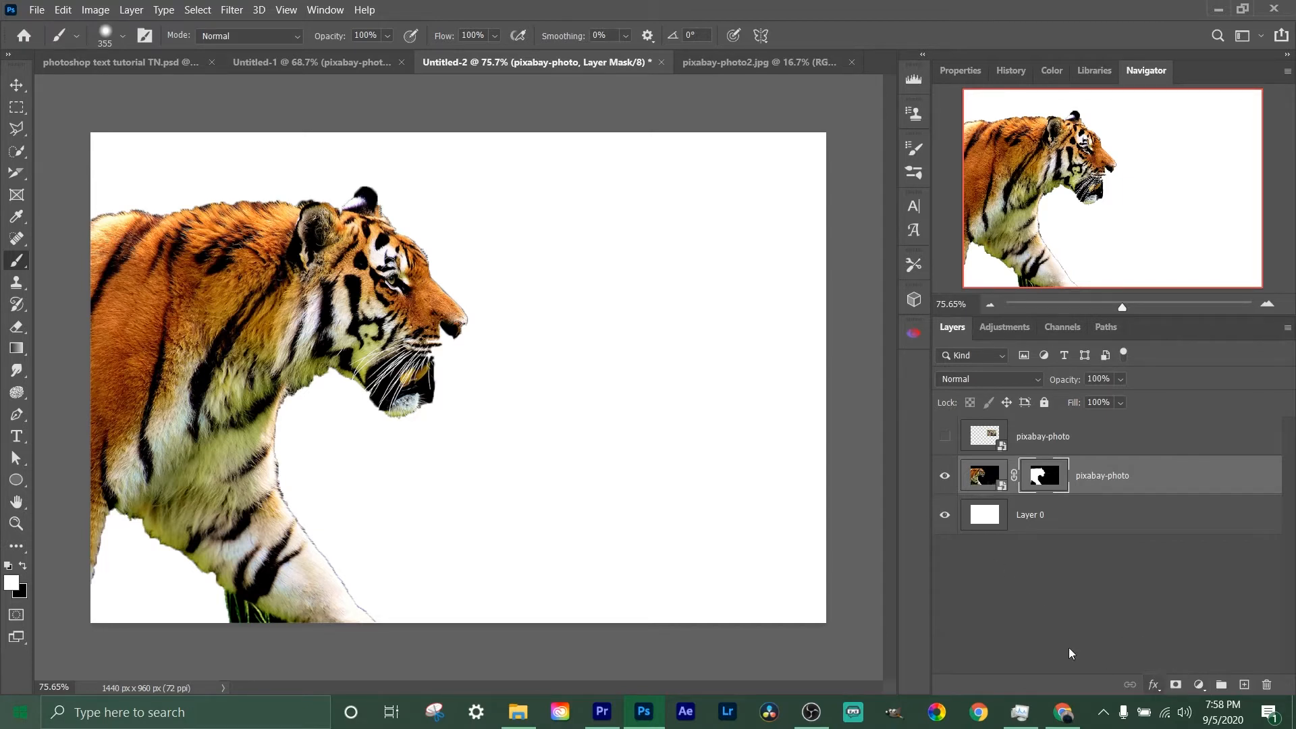
{"action": "left_click", "coordinate": [1199, 685]}
{"action": "left_click", "coordinate": [1197, 684]}
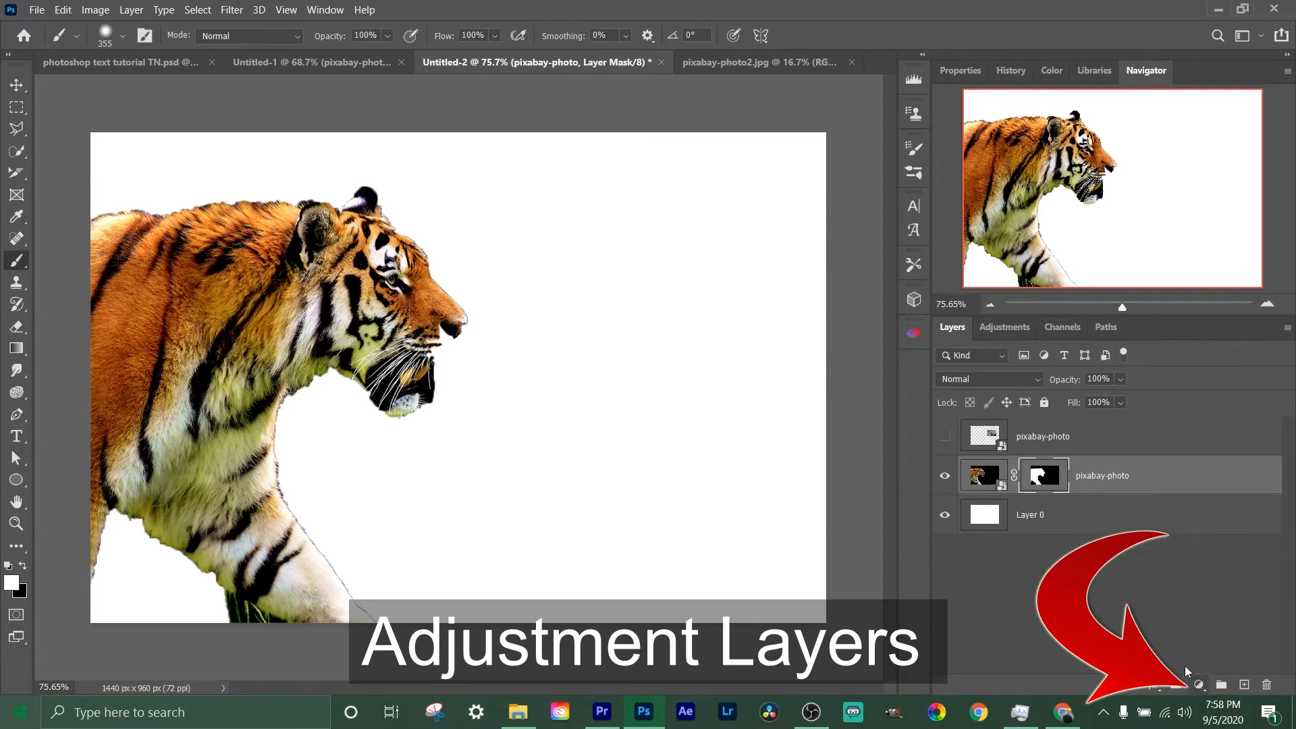
Examine the Adjustments panel, its entry among the available panels, and the list of fill and adjustment layer types
{"action": "left_click", "coordinate": [988, 334]}
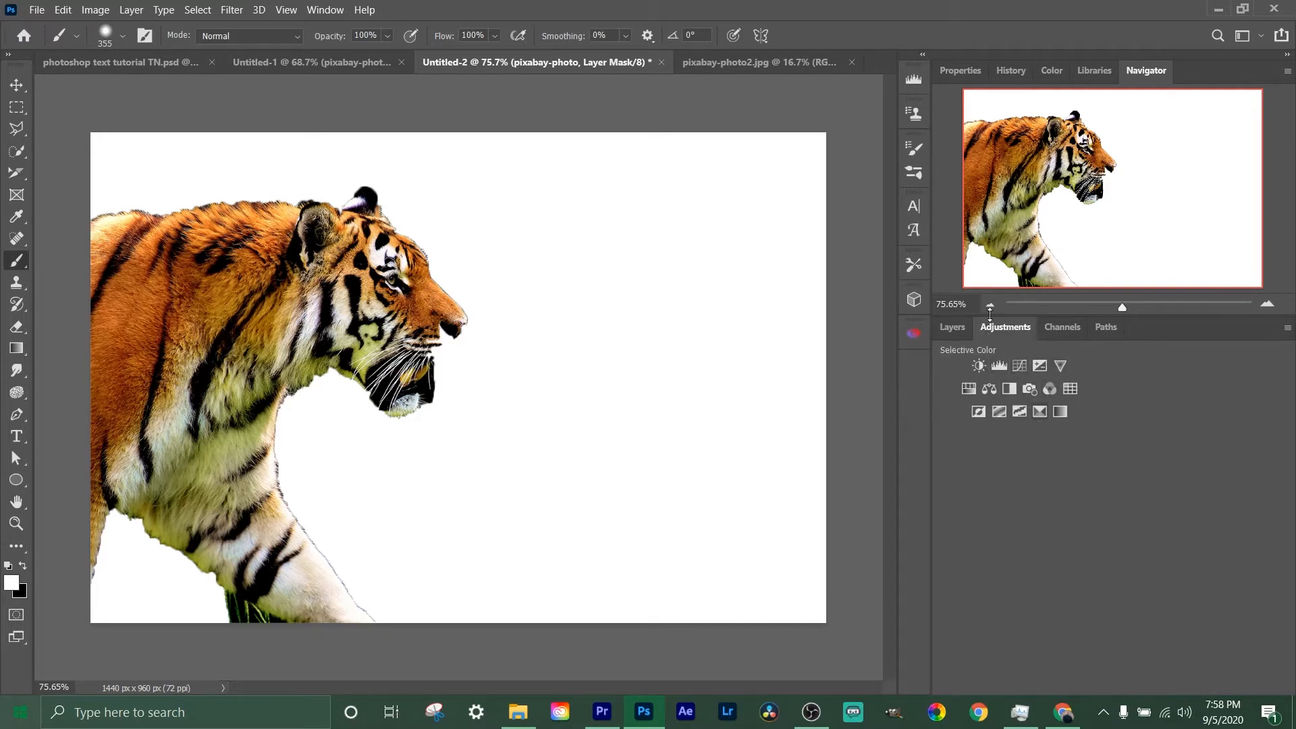
{"action": "left_click", "coordinate": [959, 335]}
{"action": "left_click", "coordinate": [997, 334]}
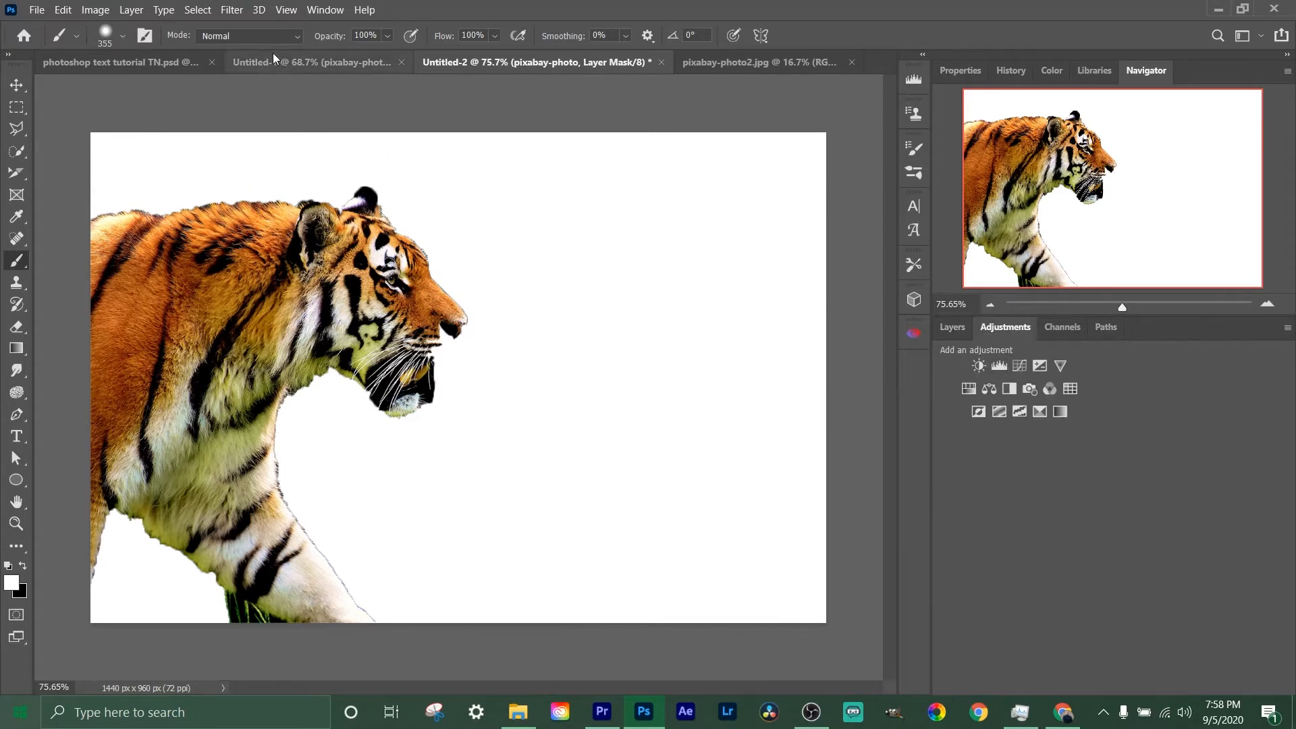
{"action": "left_click", "coordinate": [323, 11]}
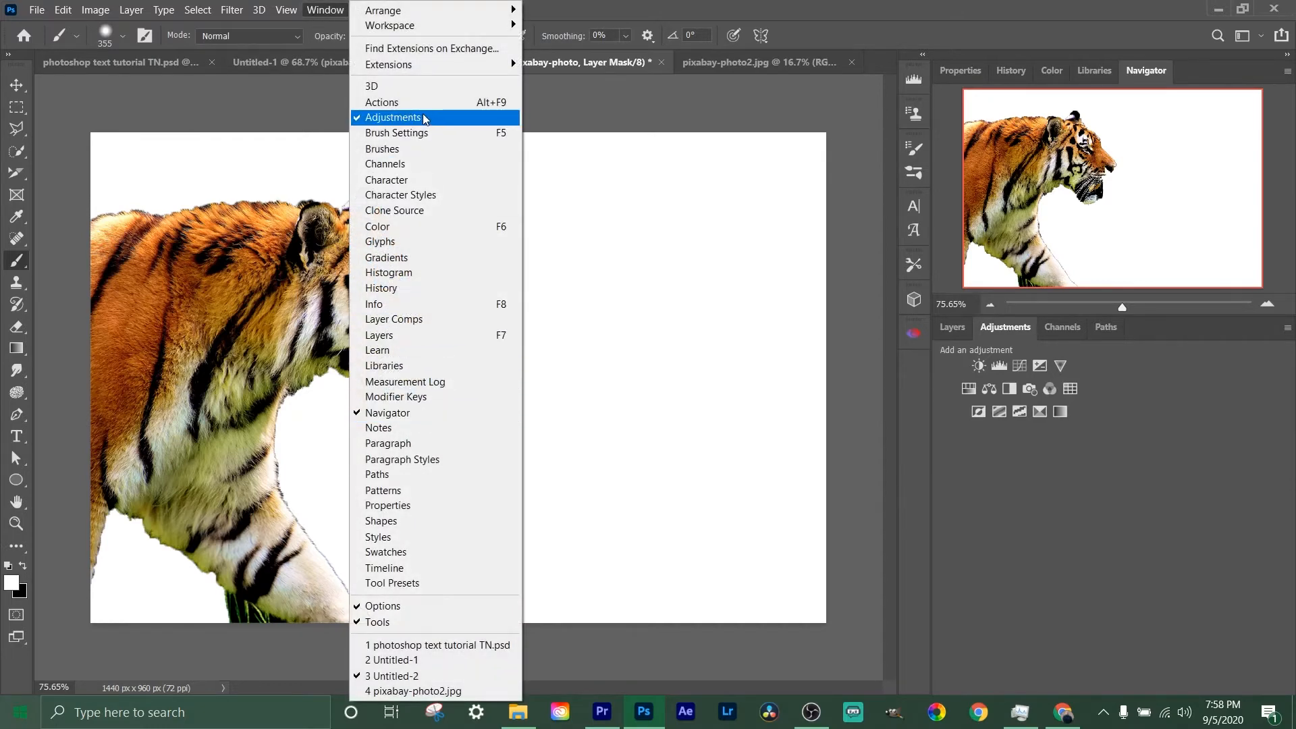
{"action": "left_click", "coordinate": [717, 112]}
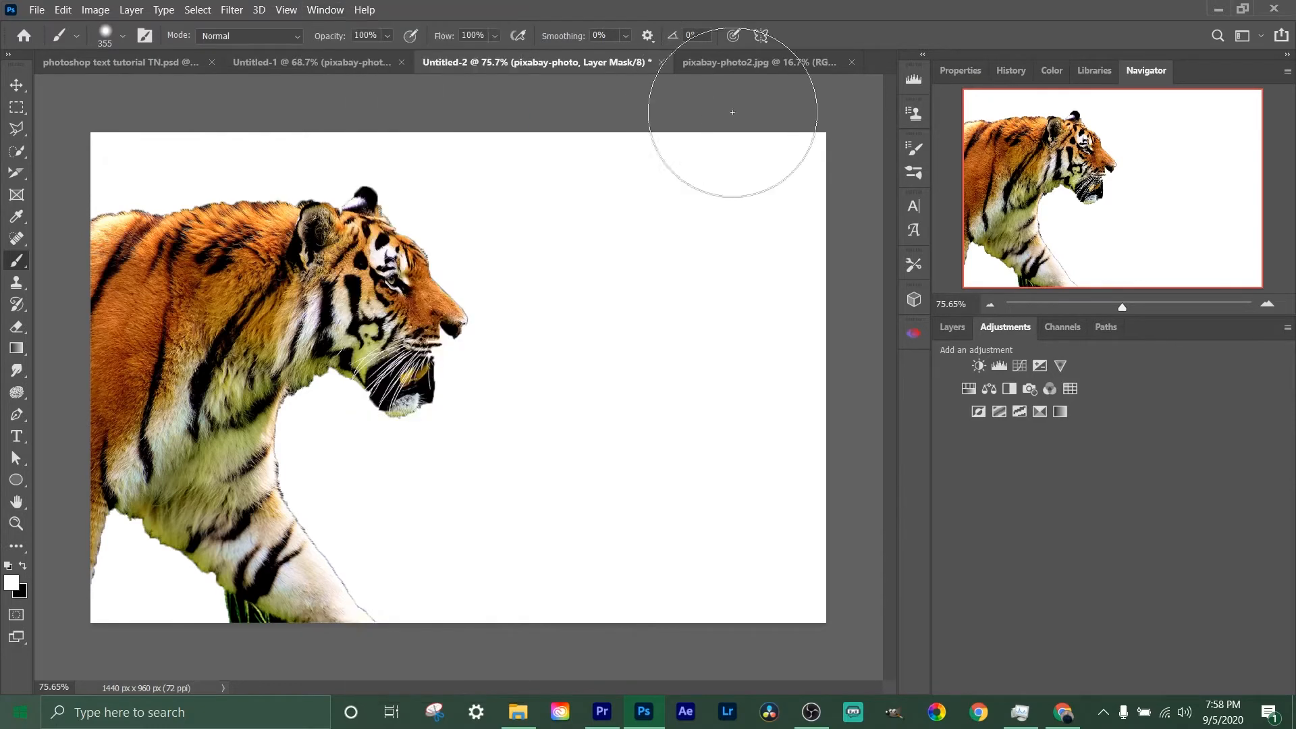
{"action": "left_click", "coordinate": [952, 328]}
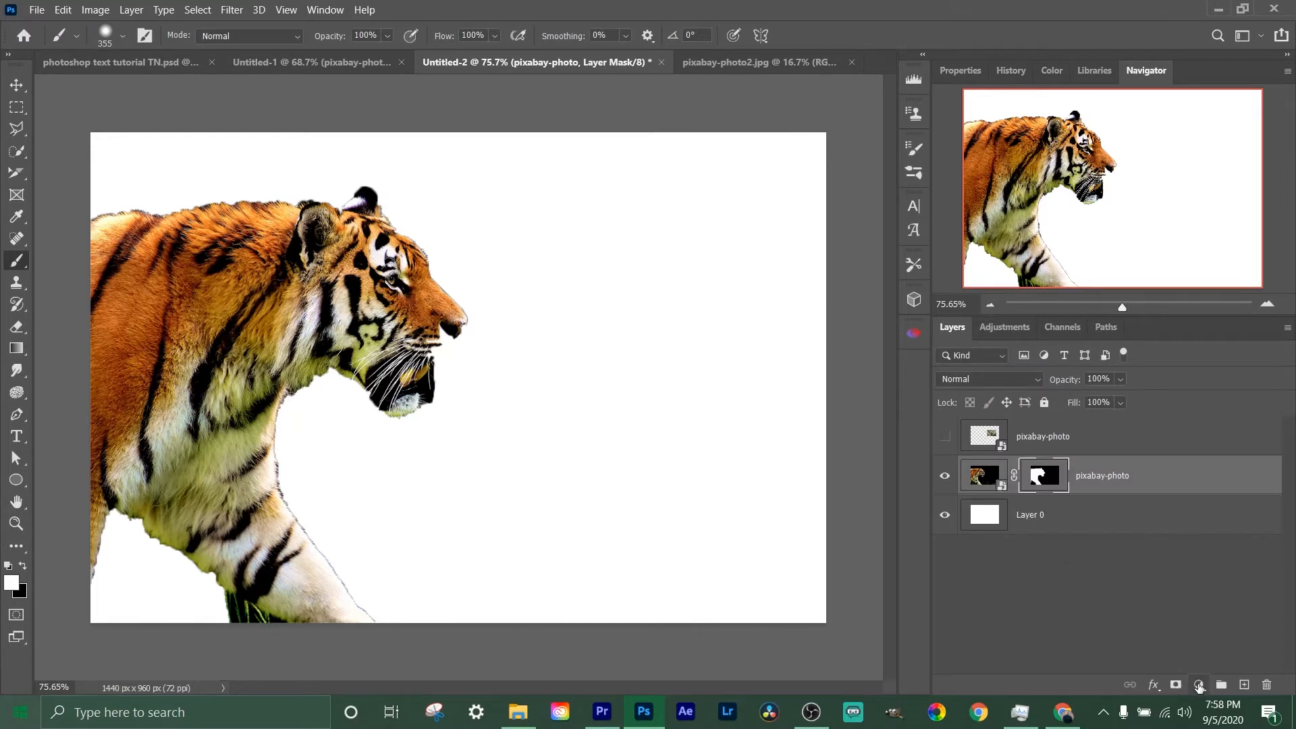
{"action": "left_click", "coordinate": [1199, 687]}
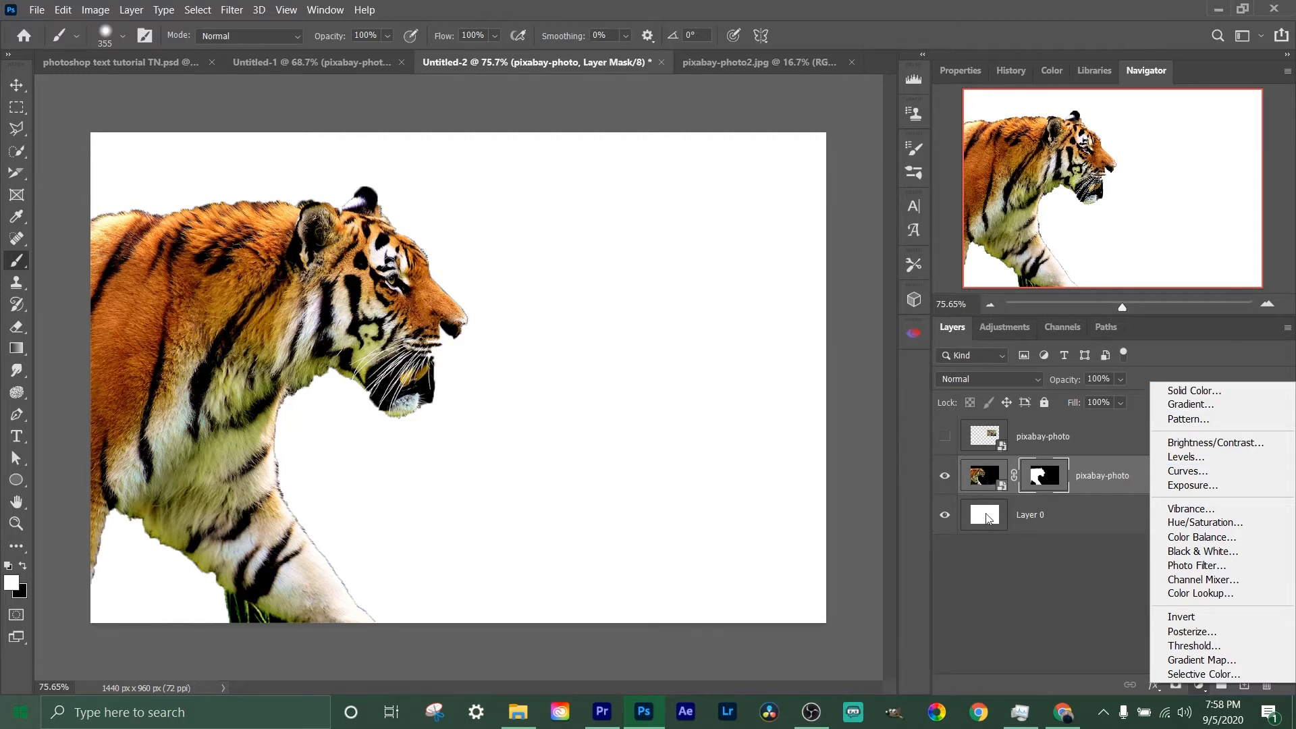
{"action": "left_click", "coordinate": [1025, 518]}
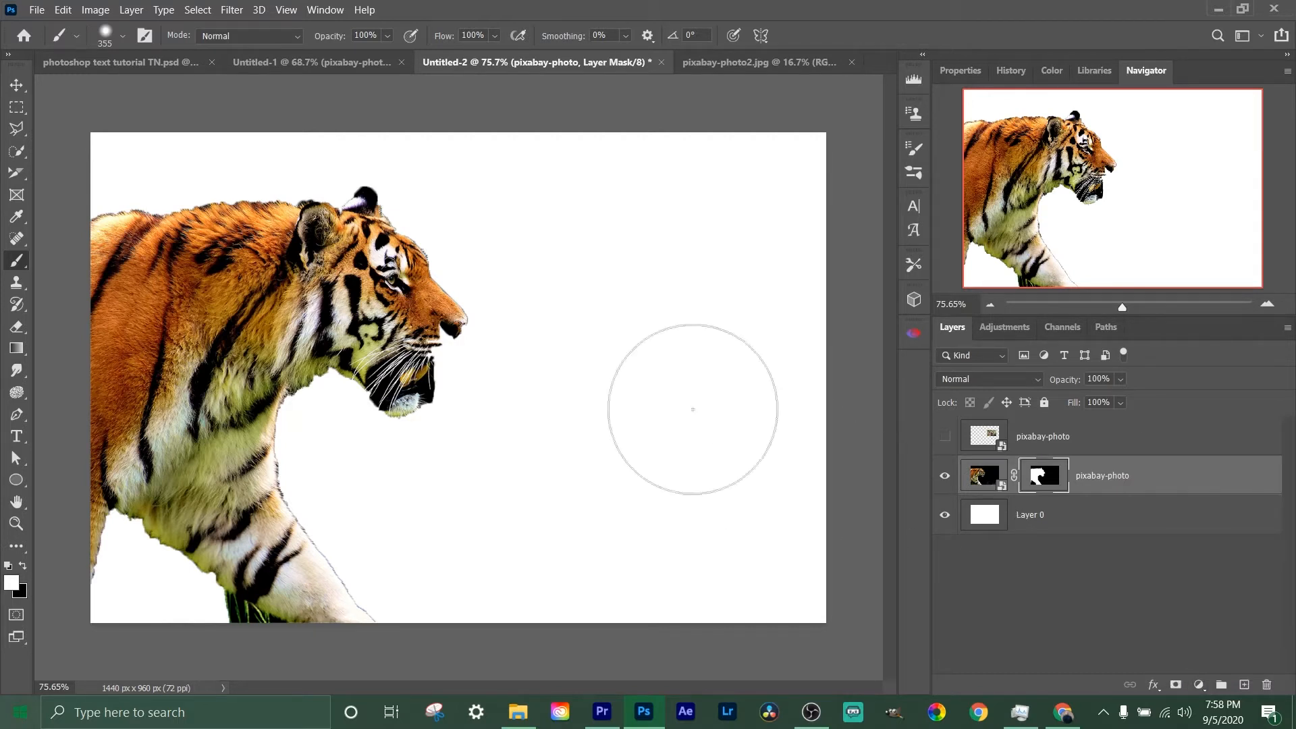
Hide the tiger layer and add a Gradient fill layer directly above it
{"action": "left_click", "coordinate": [946, 478]}
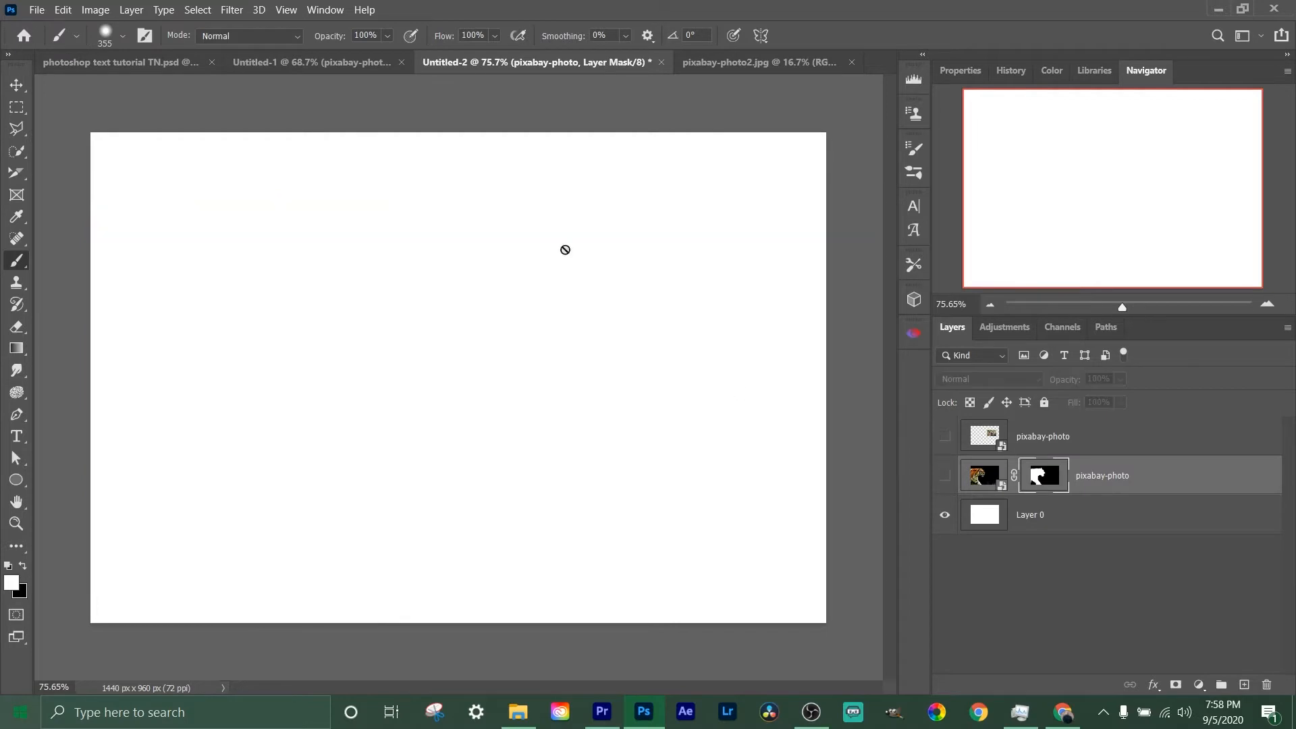
{"action": "left_click", "coordinate": [946, 478]}
{"action": "left_click", "coordinate": [1199, 685]}
{"action": "left_click", "coordinate": [1192, 411]}
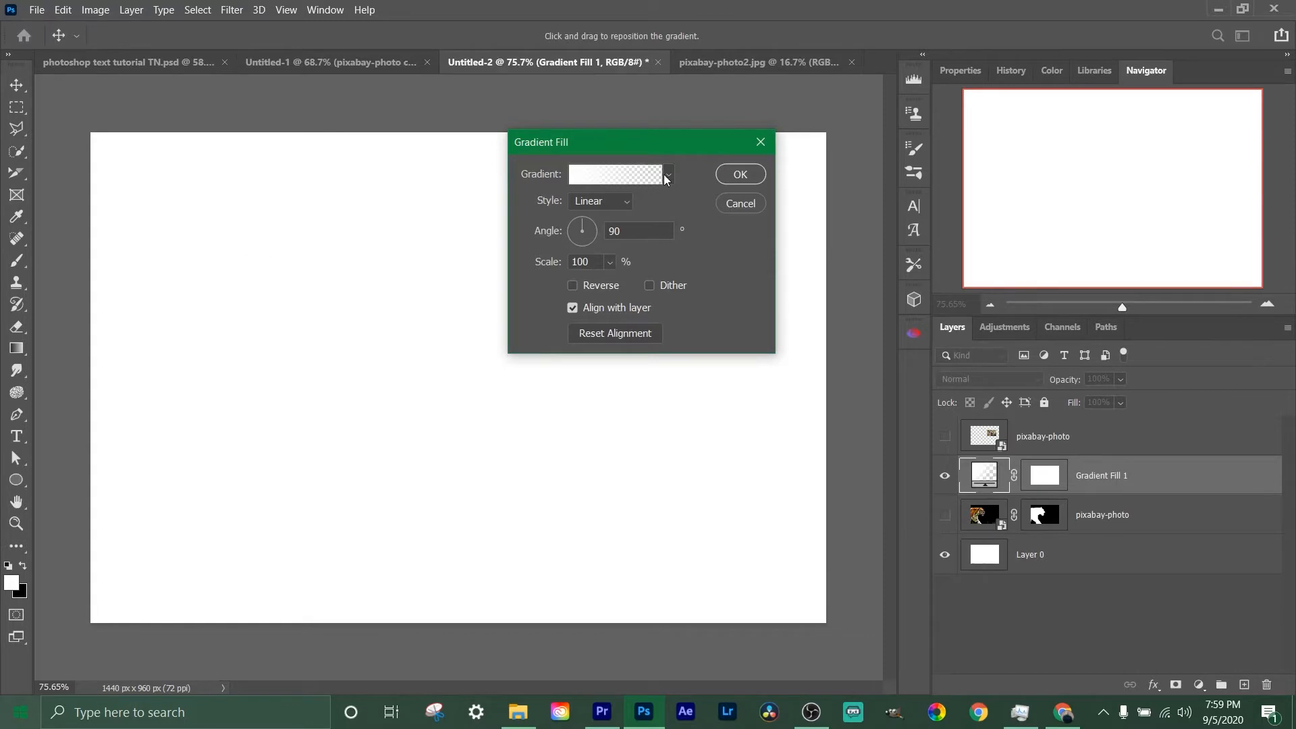
Apply the white-to-black preset from the Basics group to the gradient fill and confirm it
{"action": "left_click", "coordinate": [663, 177]}
{"action": "scroll", "coordinate": [608, 266], "scroll_direction": "up", "scroll_amount": 2}
{"action": "scroll", "coordinate": [554, 270], "scroll_direction": "up", "scroll_amount": 2}
{"action": "left_click", "coordinate": [549, 221]}
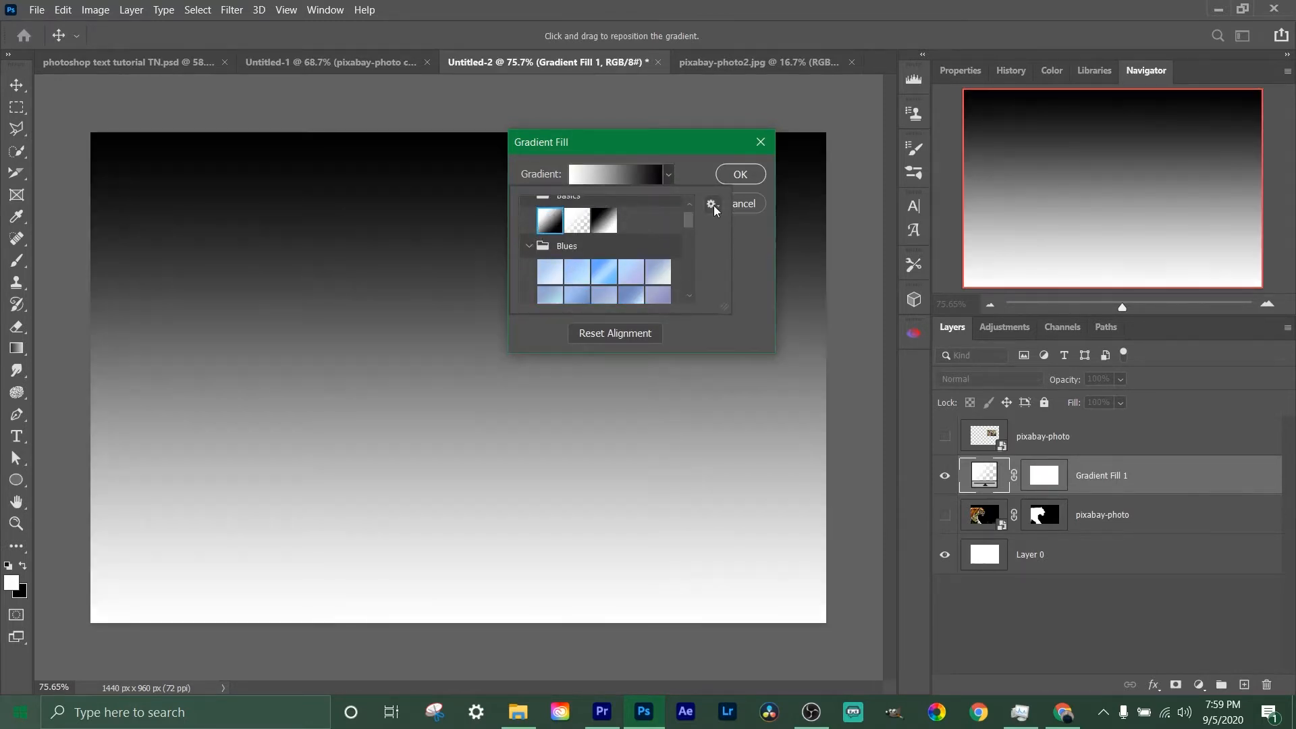
{"action": "left_click", "coordinate": [736, 327]}
{"action": "left_click", "coordinate": [741, 174]}
{"action": "key", "text": "b"}
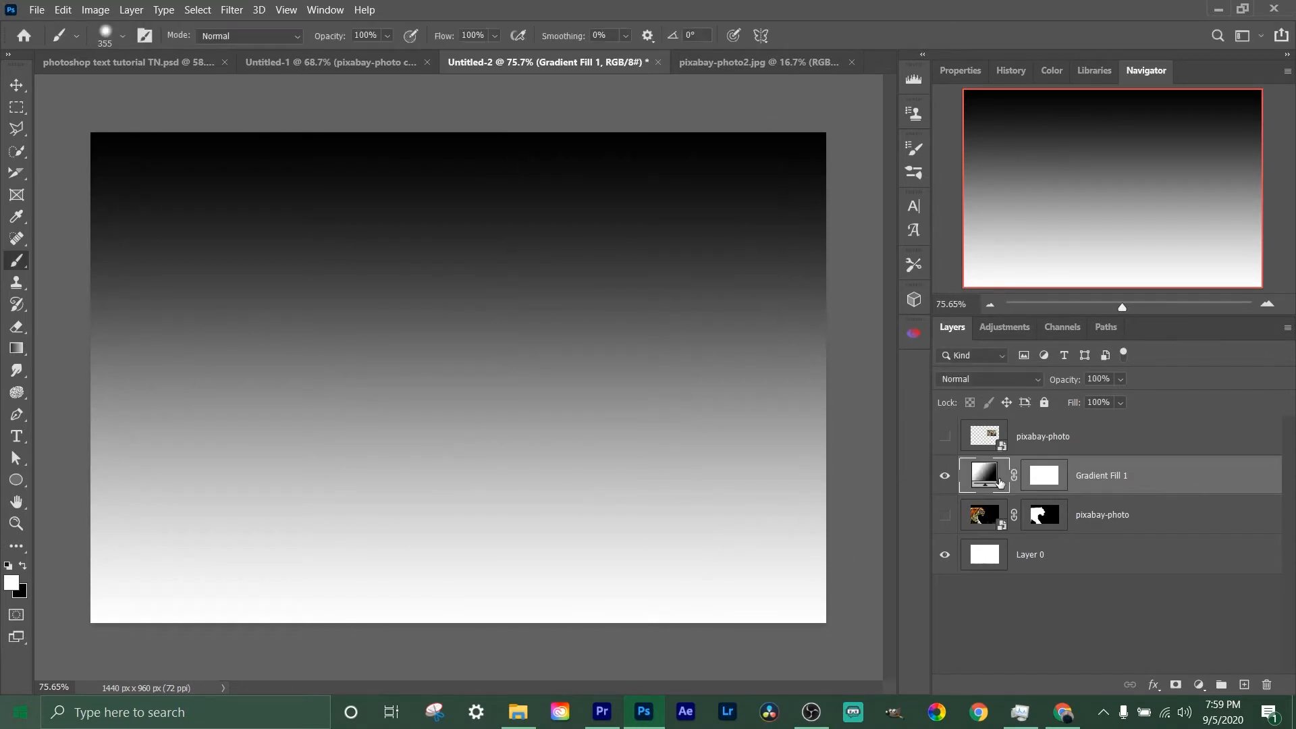
Hide the gradient fill layer, show the tiger layer and disable the tiger's layer mask
{"action": "left_click", "coordinate": [945, 475]}
{"action": "left_click", "coordinate": [945, 515]}
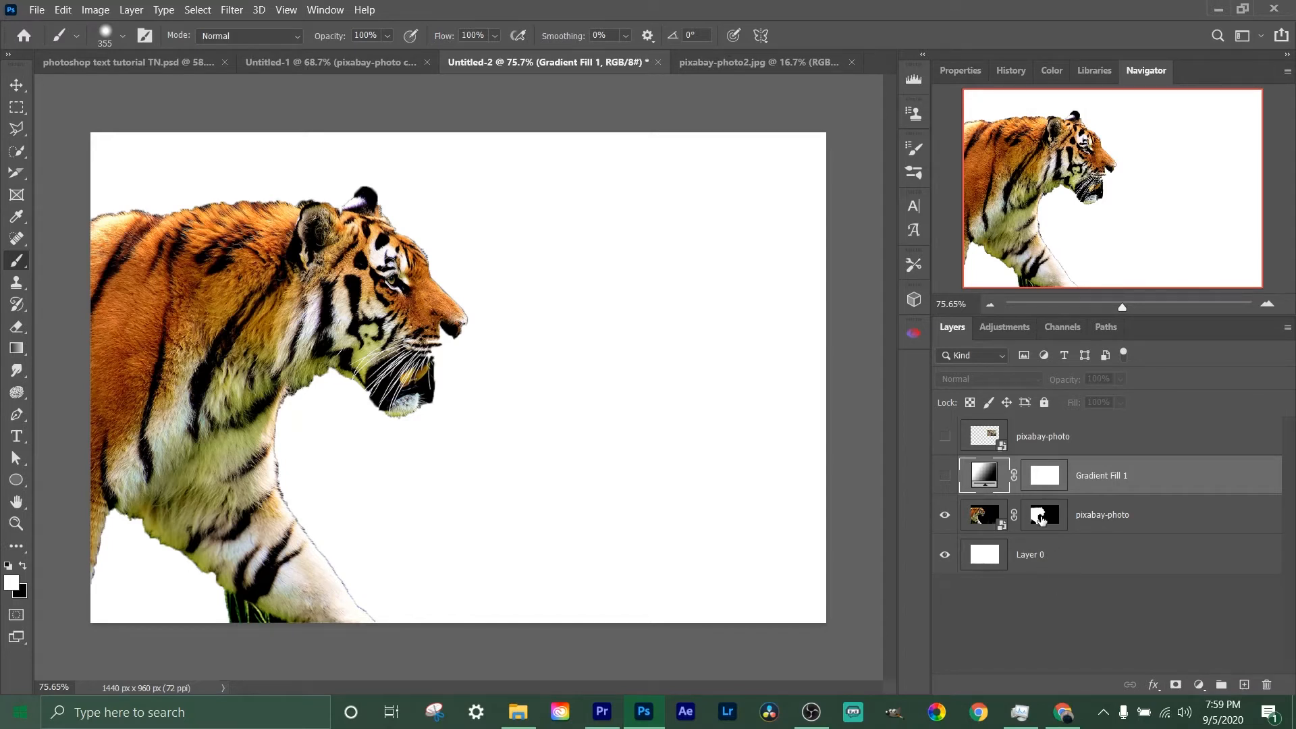
{"action": "left_click", "coordinate": [1044, 516], "text": "shift"}
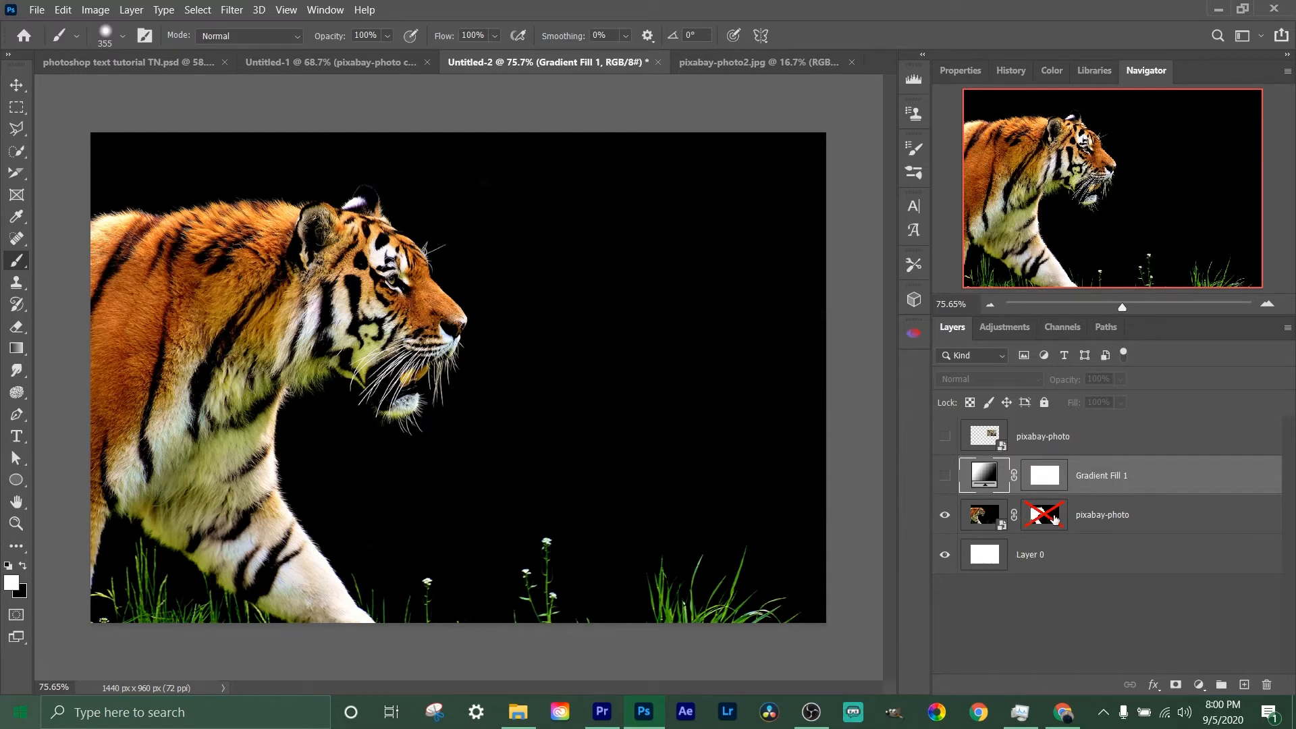
{"action": "left_click", "coordinate": [1045, 515], "text": "shift"}
{"action": "left_click", "coordinate": [1045, 515], "text": "shift"}
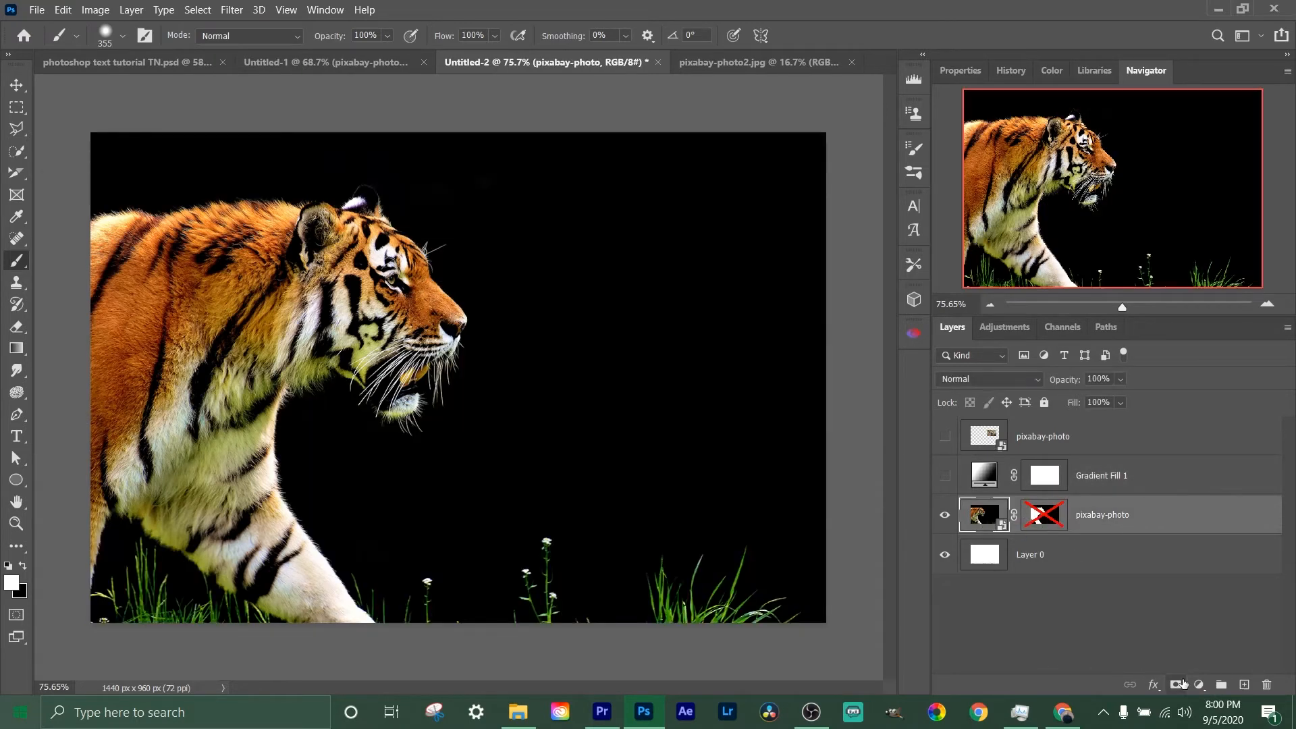
Add a Brightness/Contrast adjustment above the tiger layer with brightness 42 and contrast 93, and hide it
{"action": "left_click", "coordinate": [1199, 685]}
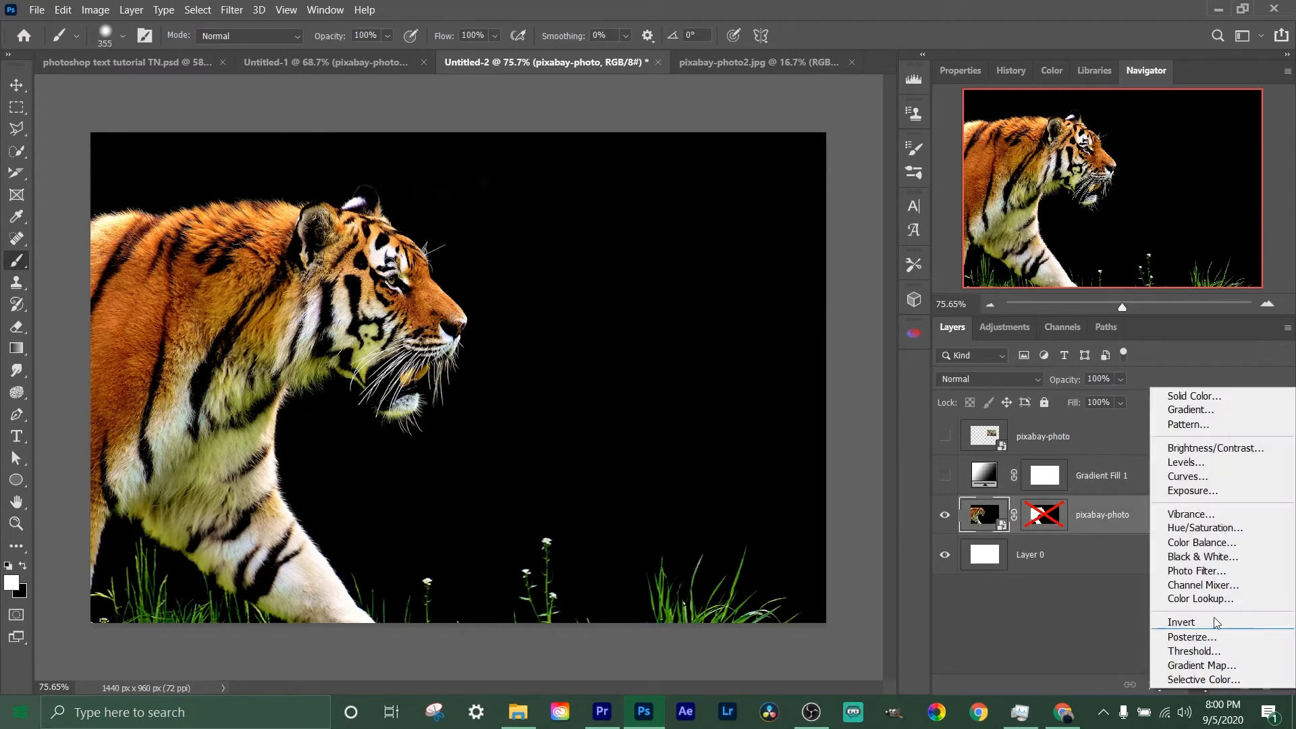
{"action": "left_click", "coordinate": [1192, 448]}
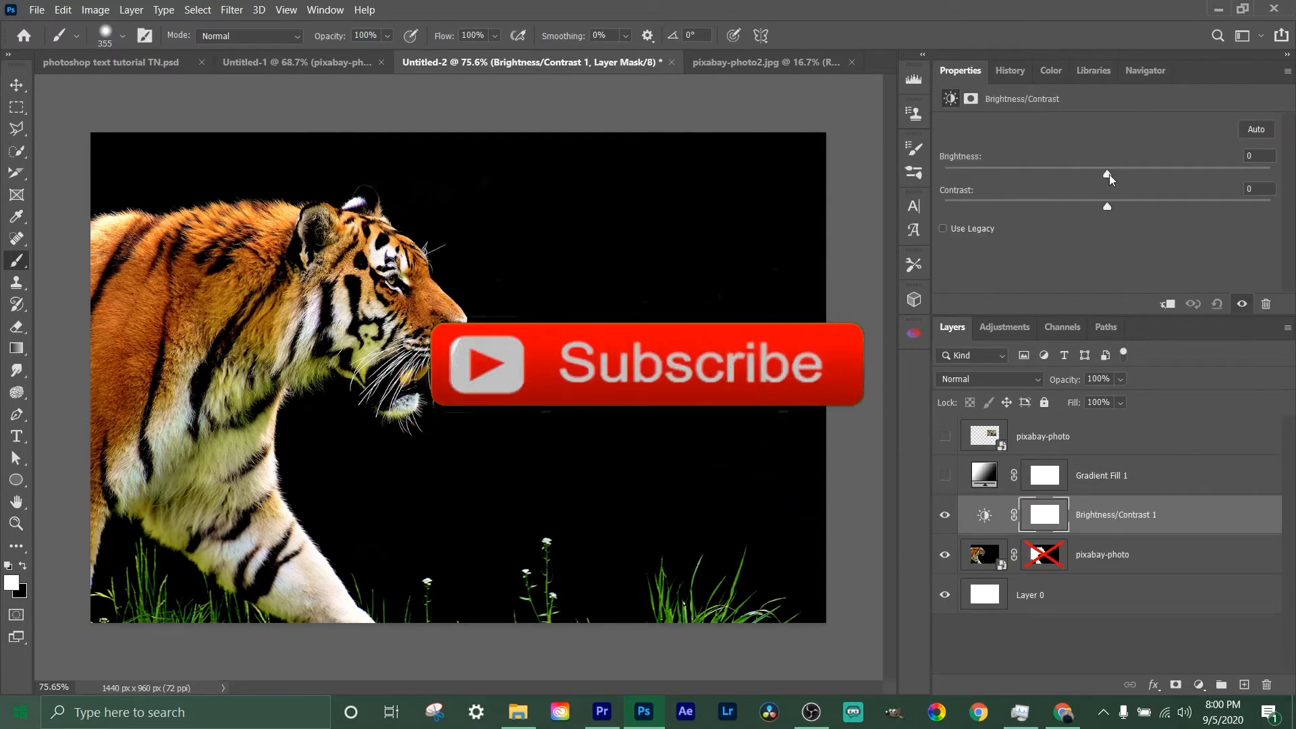
{"action": "left_click_drag", "start_coordinate": [1108, 175], "coordinate": [1152, 176]}
Add a Levels adjustment layer above the Brightness/Contrast layer and look through its presets and color channels
{"action": "left_click", "coordinate": [1199, 684]}
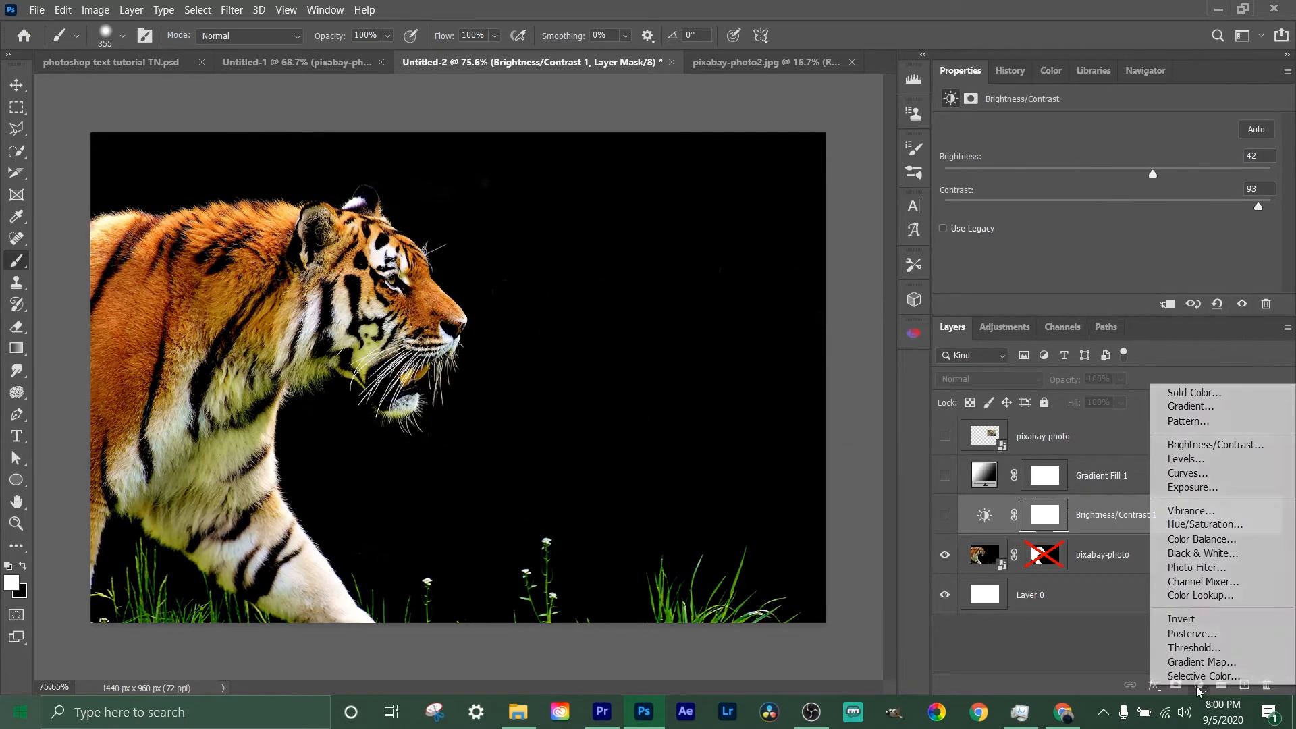
{"action": "left_click", "coordinate": [1197, 461]}
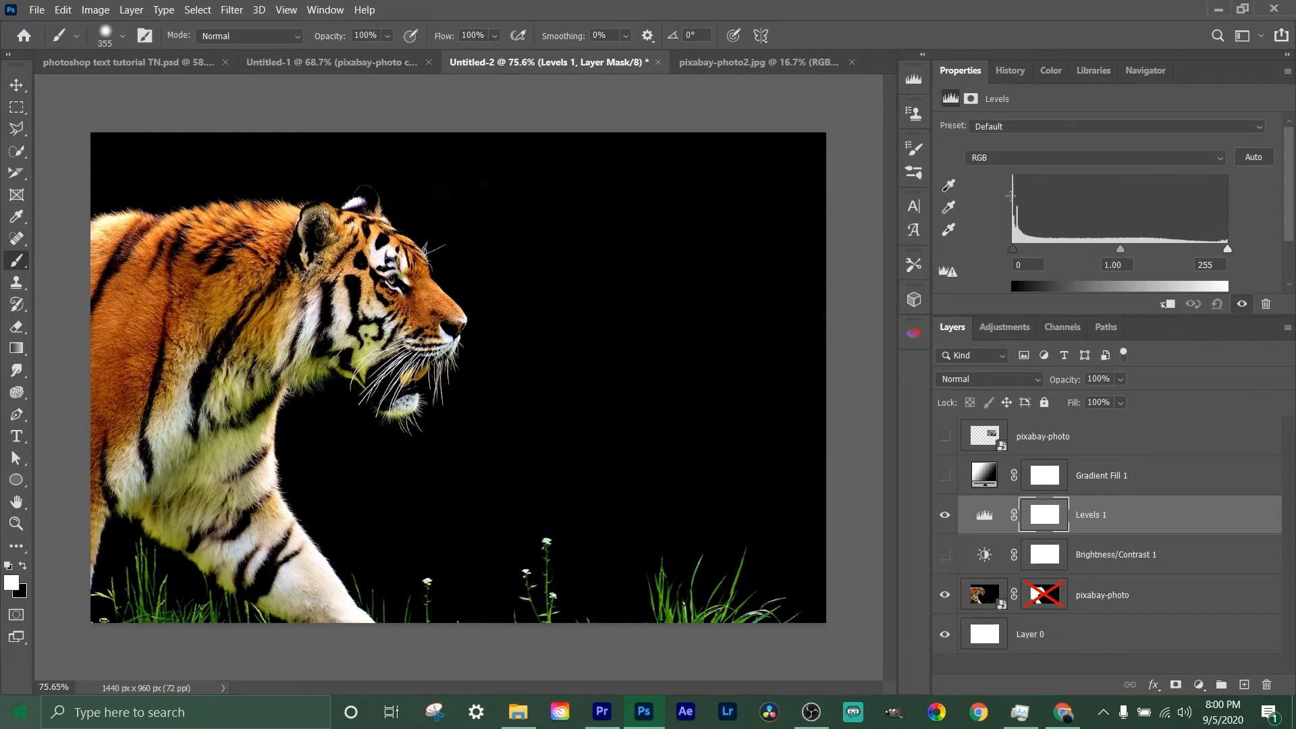
{"action": "left_click", "coordinate": [1002, 125]}
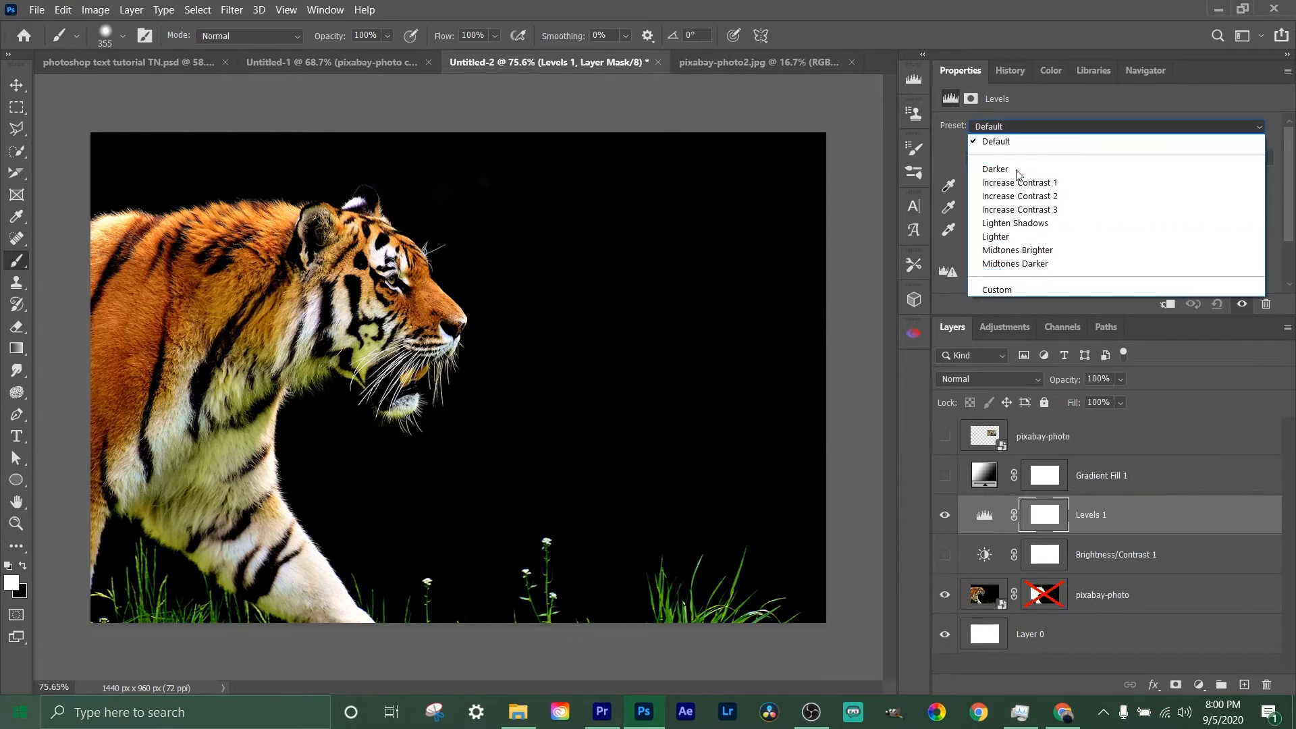
{"action": "left_click", "coordinate": [1011, 128]}
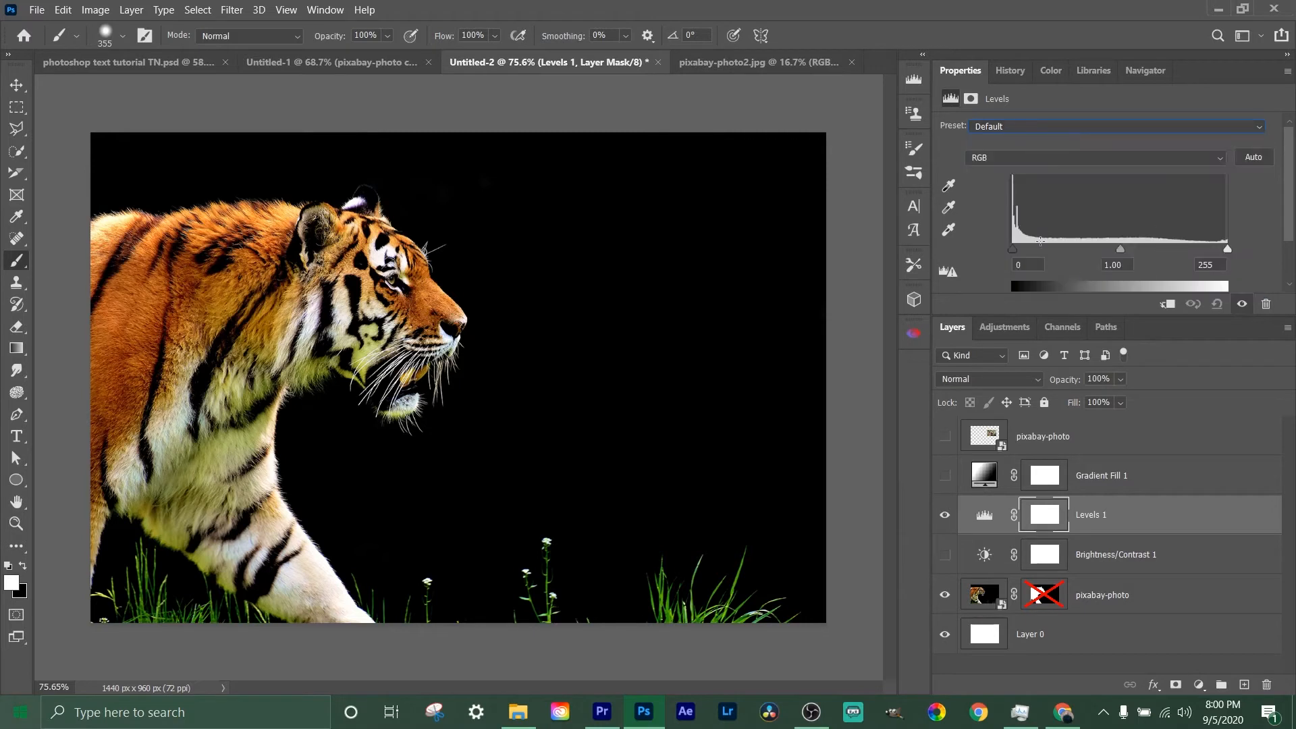
{"action": "left_click", "coordinate": [1022, 154]}
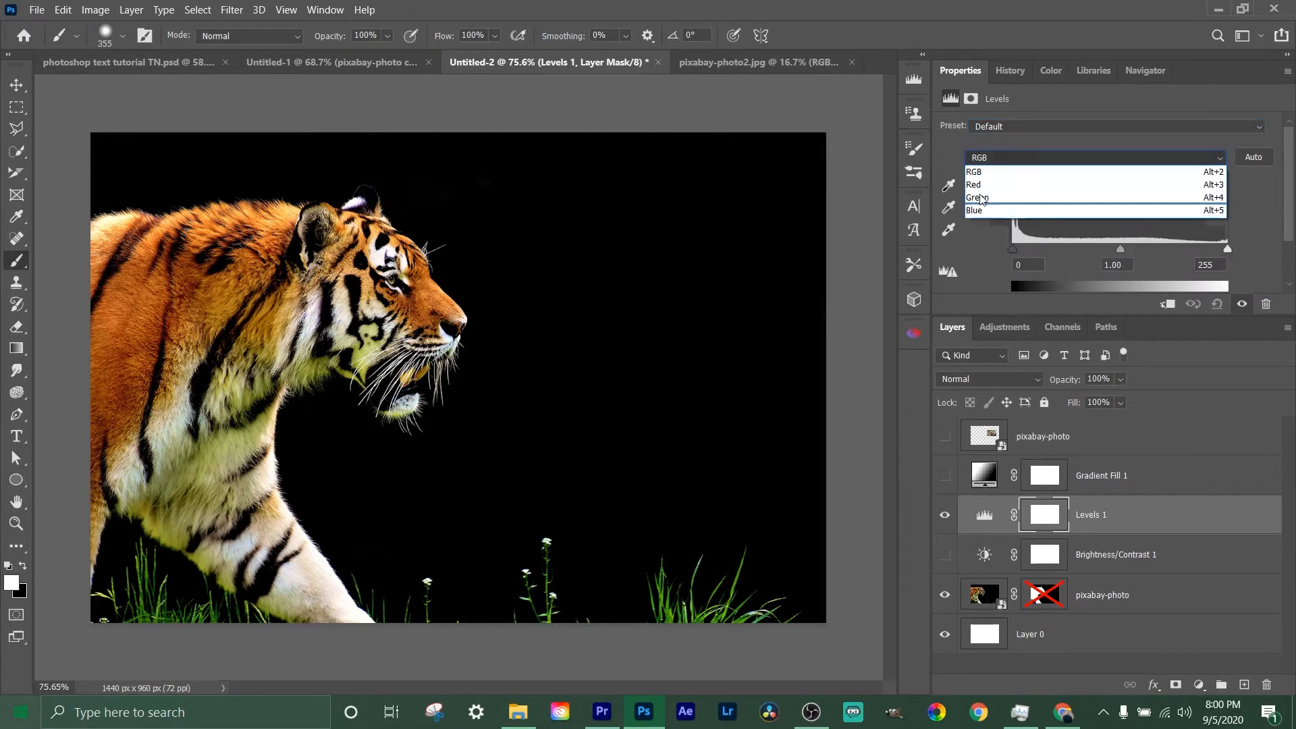
{"action": "left_click", "coordinate": [985, 156]}
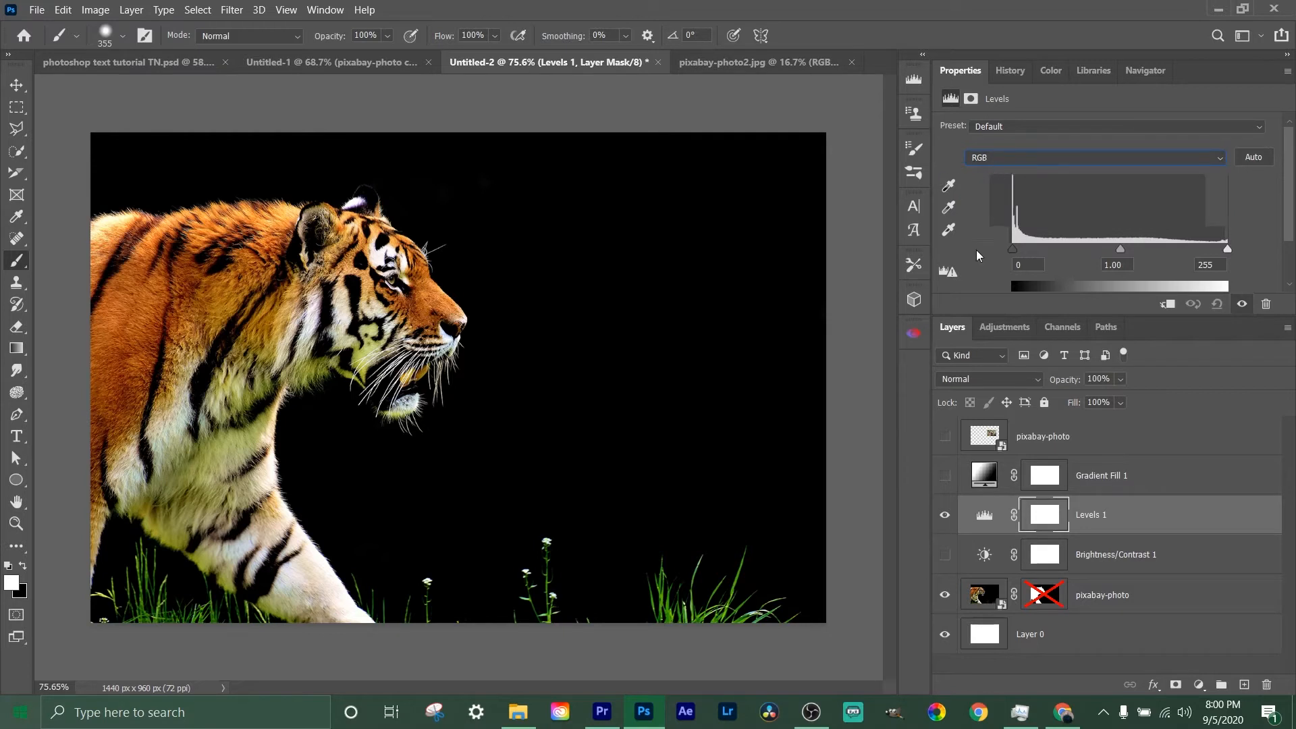
Set the Levels adjustment's input shadows to 2, midtones to 0.78 and highlights to 193
{"action": "scroll", "coordinate": [974, 240], "scroll_direction": "down", "scroll_amount": 1}
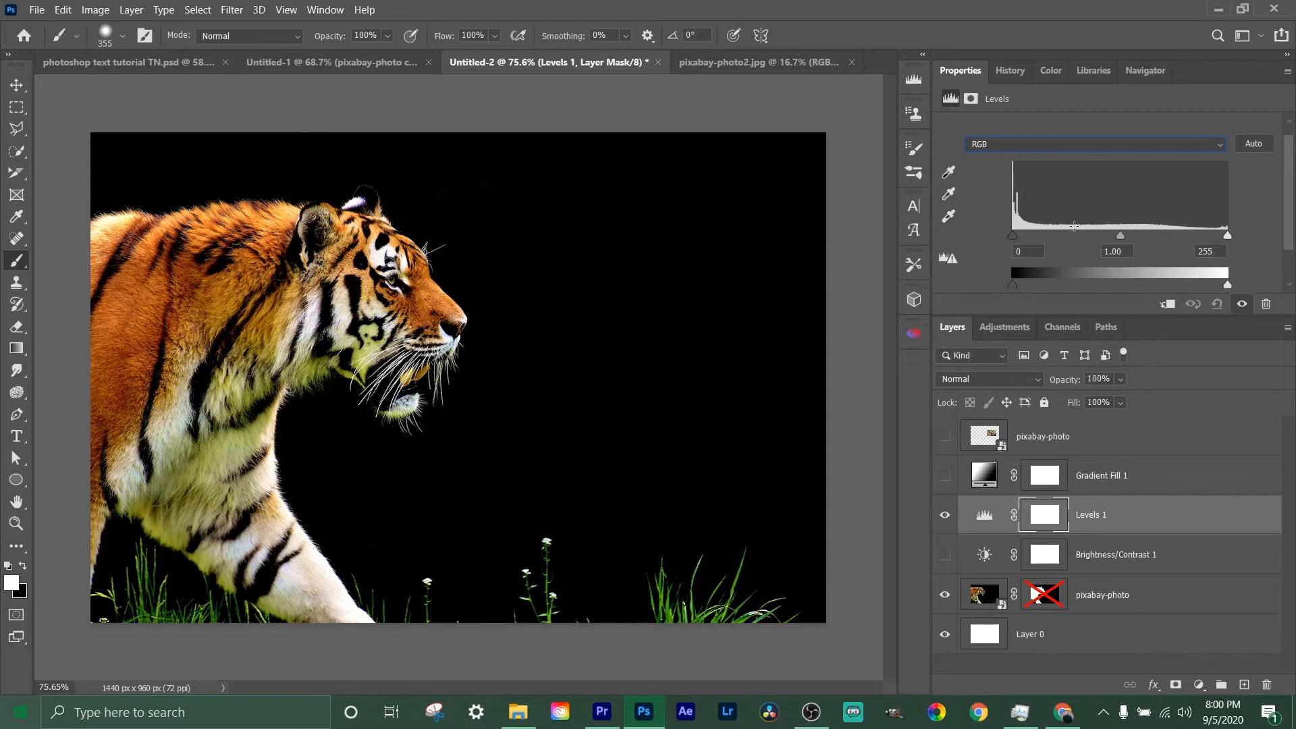
{"action": "left_click_drag", "start_coordinate": [1227, 237], "coordinate": [1115, 236]}
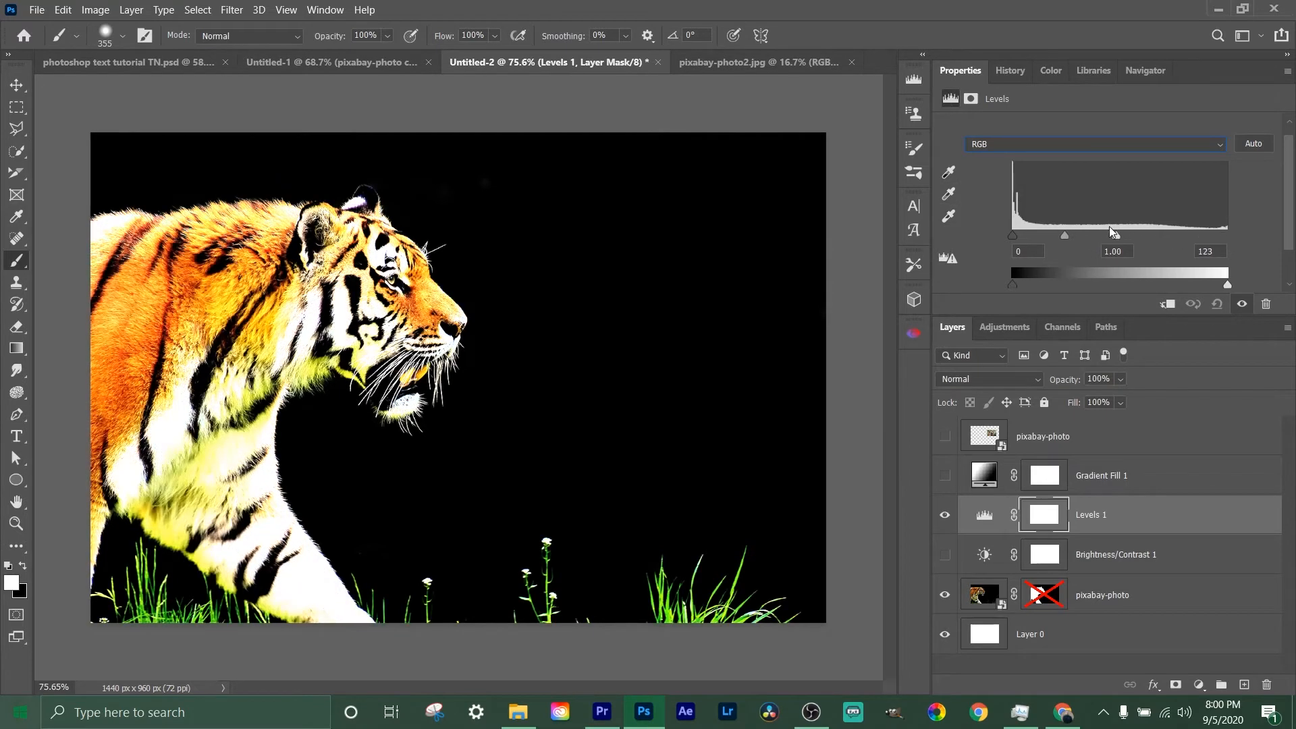
{"action": "left_click_drag", "start_coordinate": [1014, 236], "coordinate": [1176, 237]}
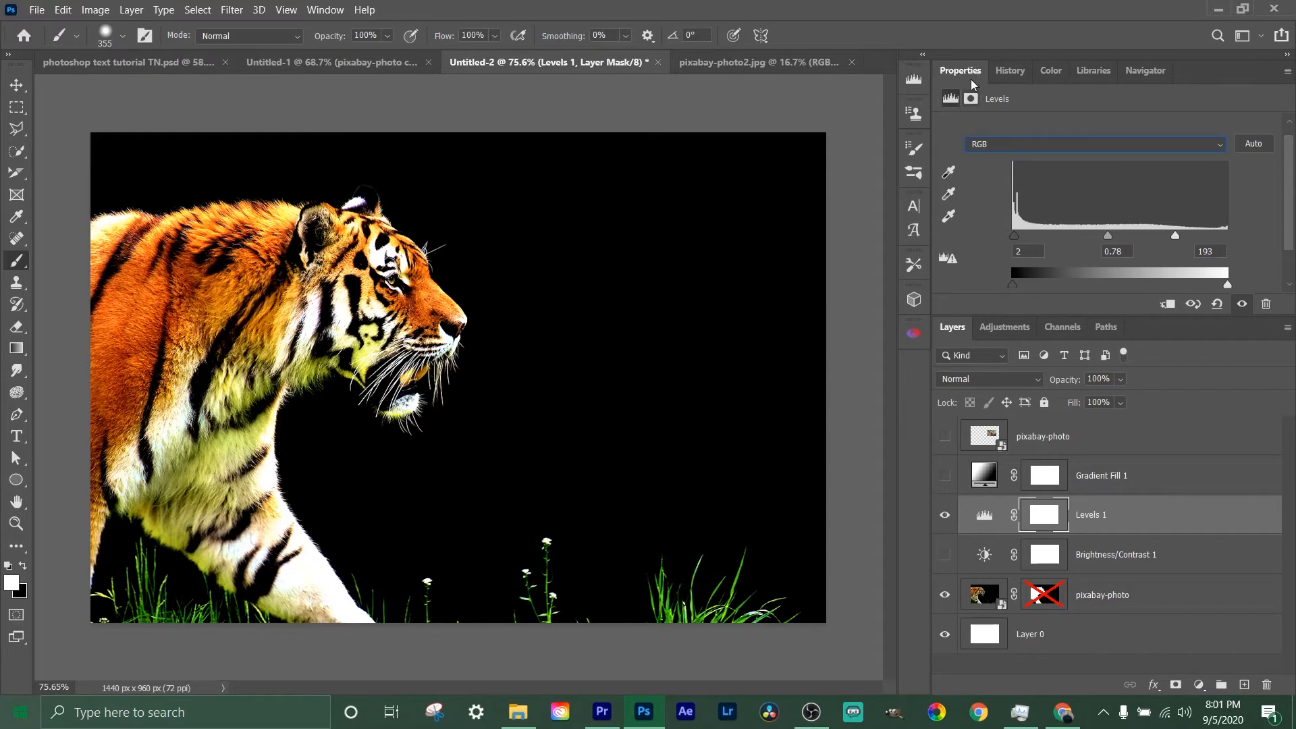
{"action": "left_click", "coordinate": [313, 9]}
{"action": "left_click", "coordinate": [769, 113]}
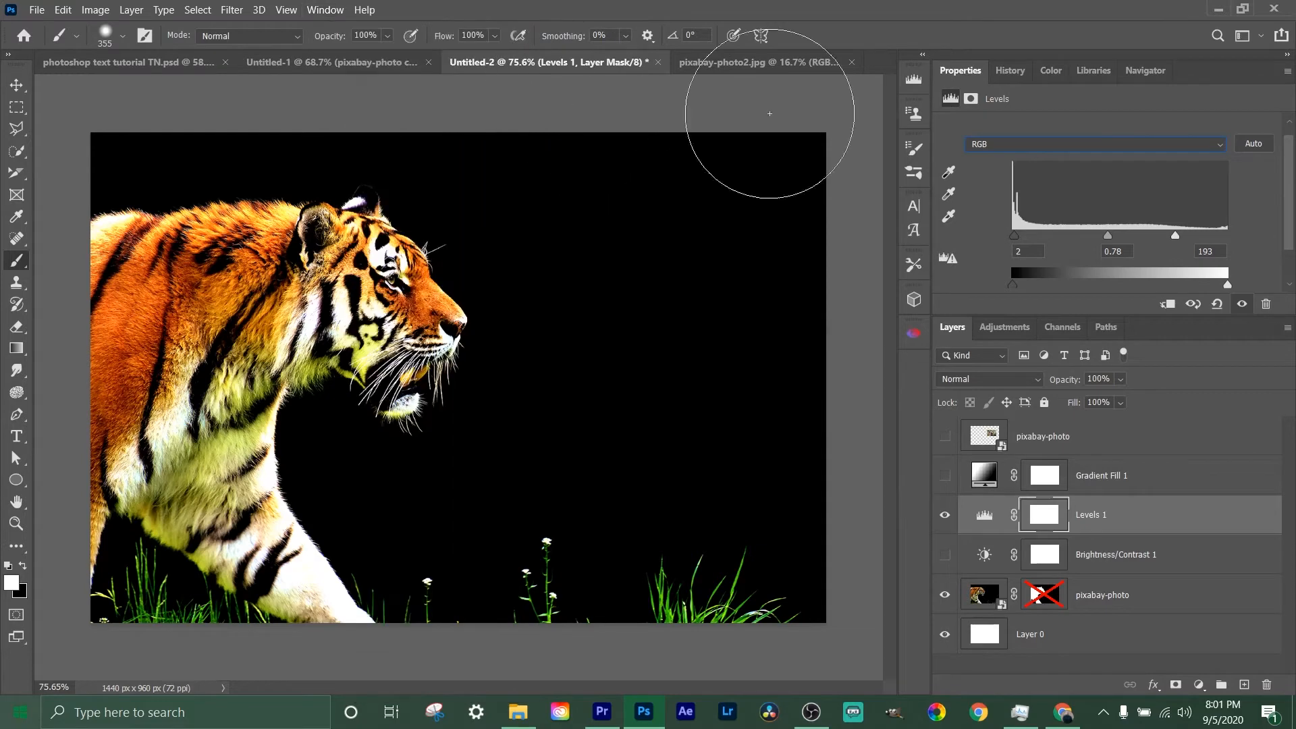
{"action": "scroll", "coordinate": [1090, 214], "scroll_direction": "down", "scroll_amount": 1}
Add a Curves adjustment layer above the Levels layer and look over its curve and histogram
{"action": "left_click", "coordinate": [1199, 684]}
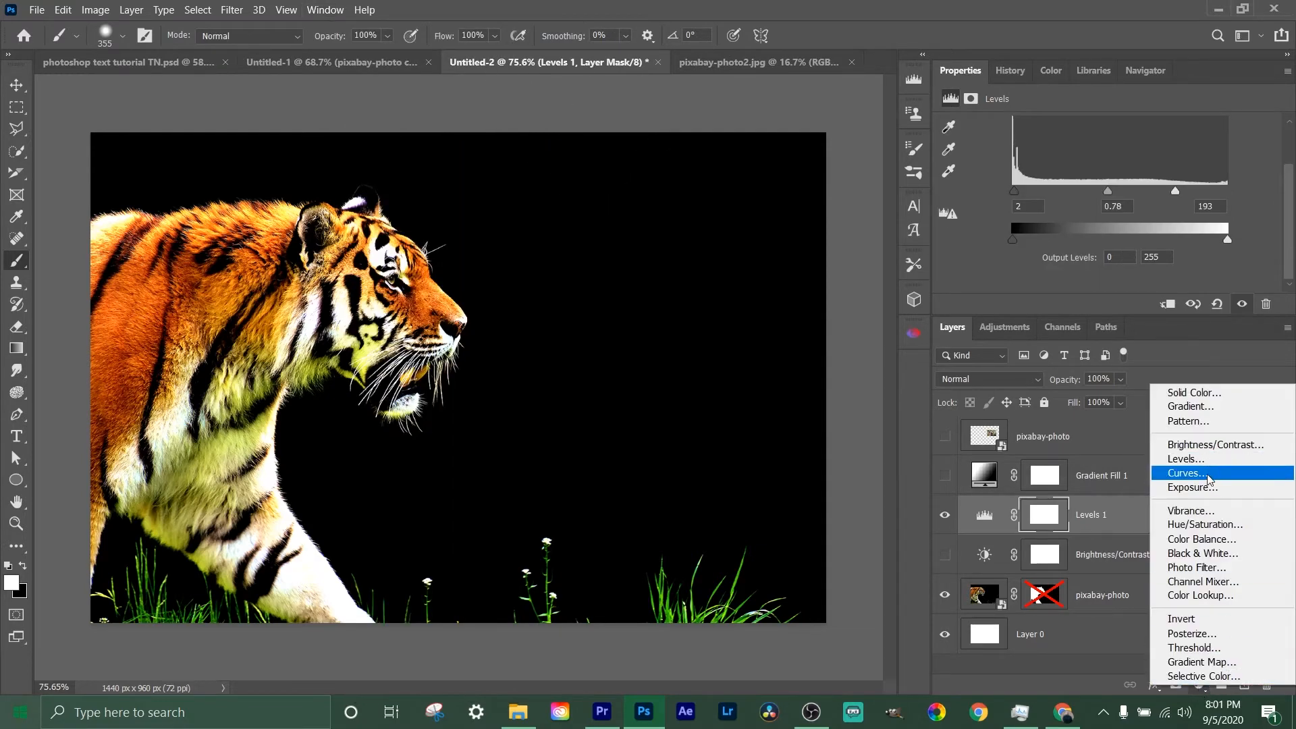
{"action": "left_click", "coordinate": [1188, 473]}
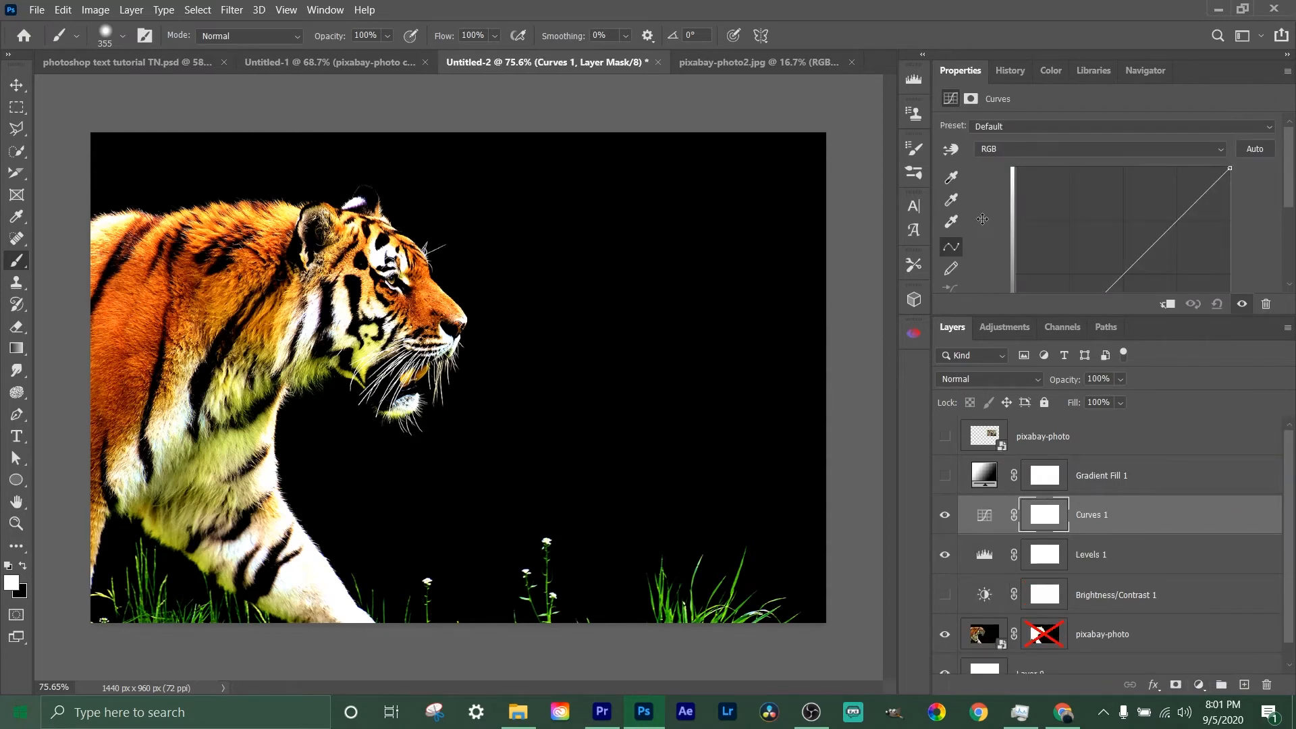
{"action": "scroll", "coordinate": [989, 223], "scroll_direction": "down", "scroll_amount": 2}
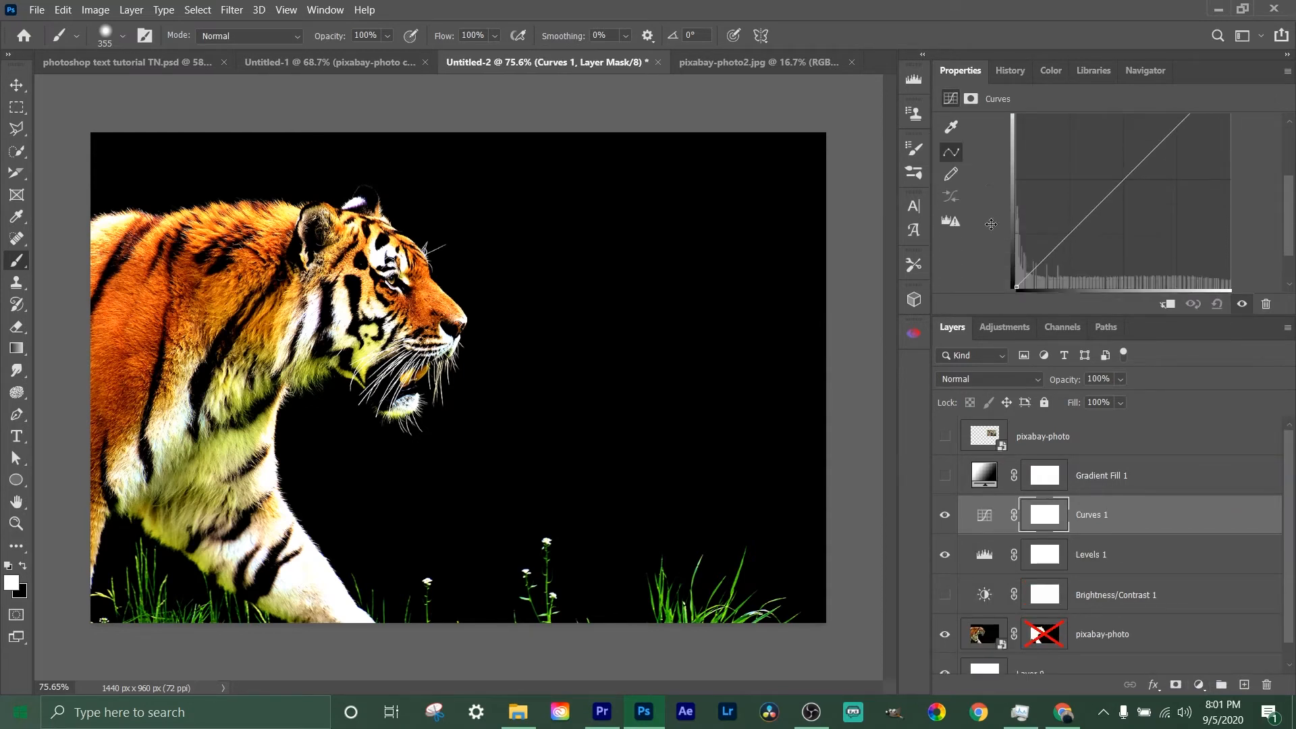
{"action": "scroll", "coordinate": [992, 226], "scroll_direction": "down", "scroll_amount": 1}
{"action": "scroll", "coordinate": [993, 226], "scroll_direction": "up", "scroll_amount": 2}
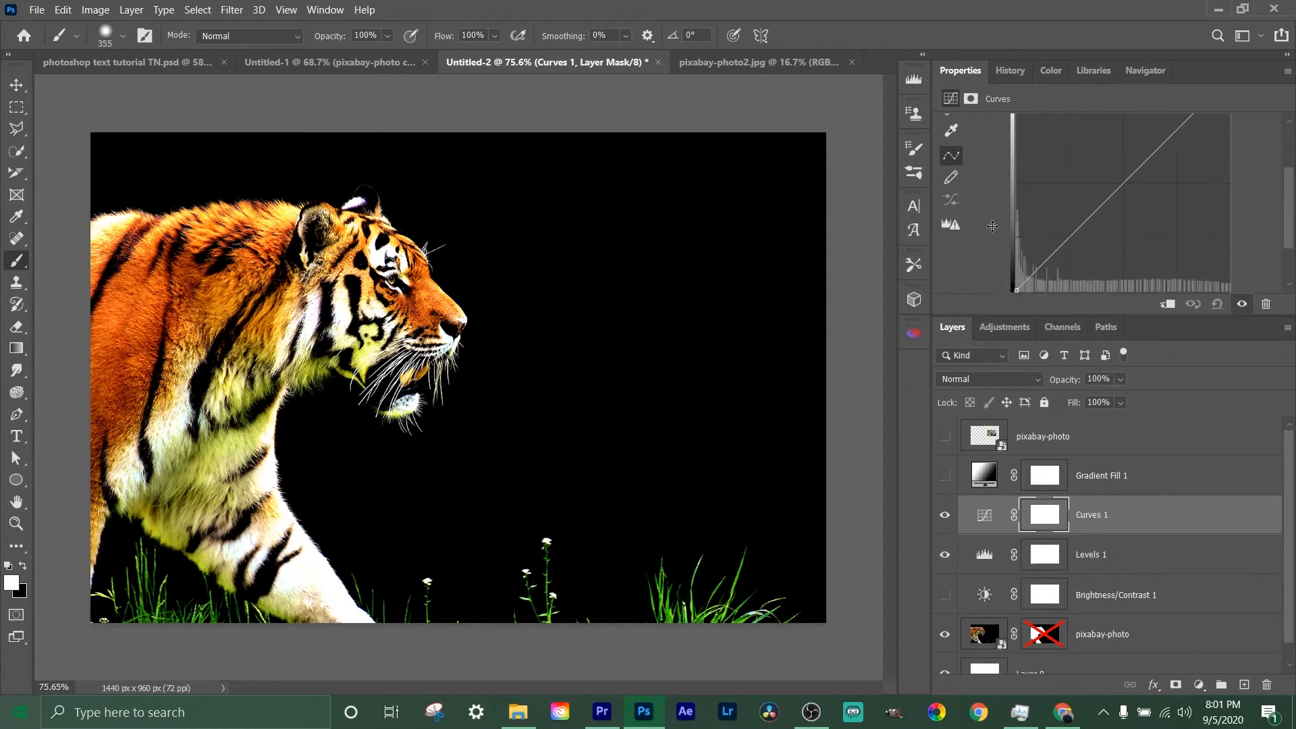
Add points along the RGB curve and bend it strongly, lowering the shadow point and pulling other points away from the diagonal
{"action": "left_click", "coordinate": [1045, 247]}
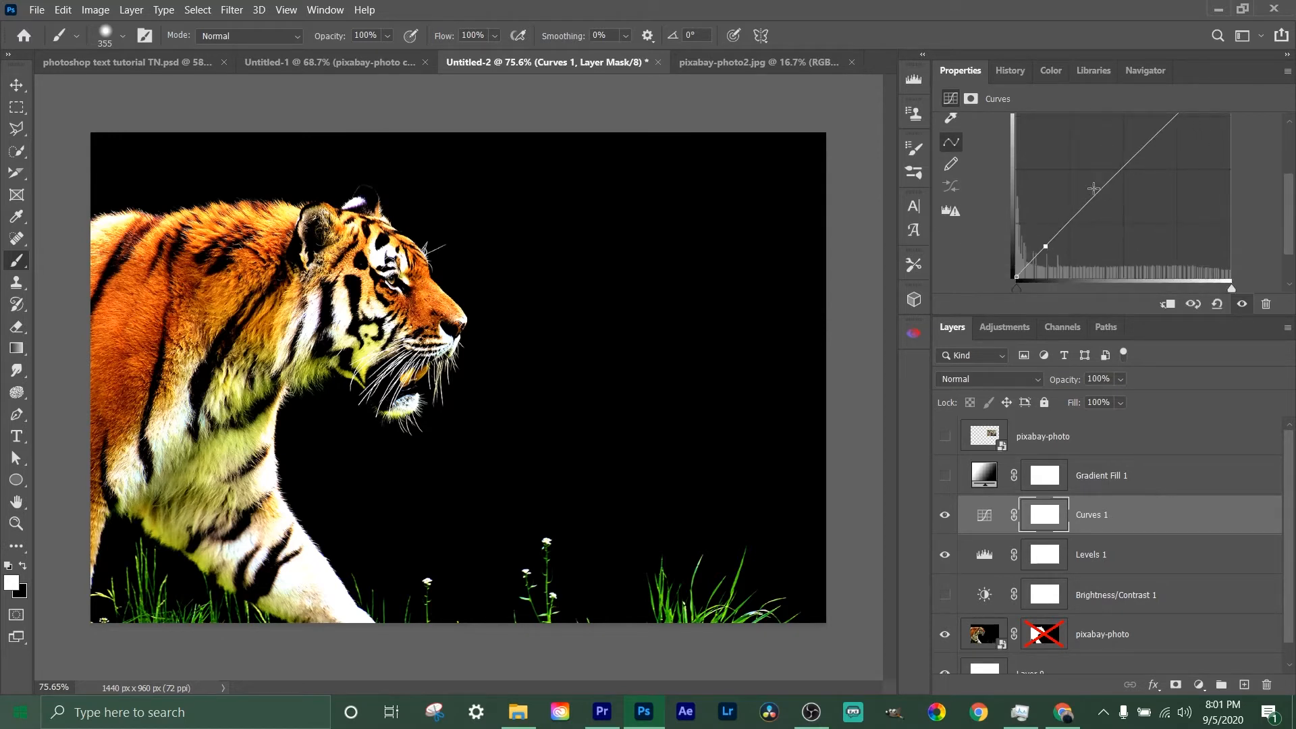
{"action": "left_click", "coordinate": [1122, 167]}
{"action": "left_click", "coordinate": [1170, 124]}
{"action": "left_click_drag", "start_coordinate": [1043, 244], "coordinate": [1063, 273]}
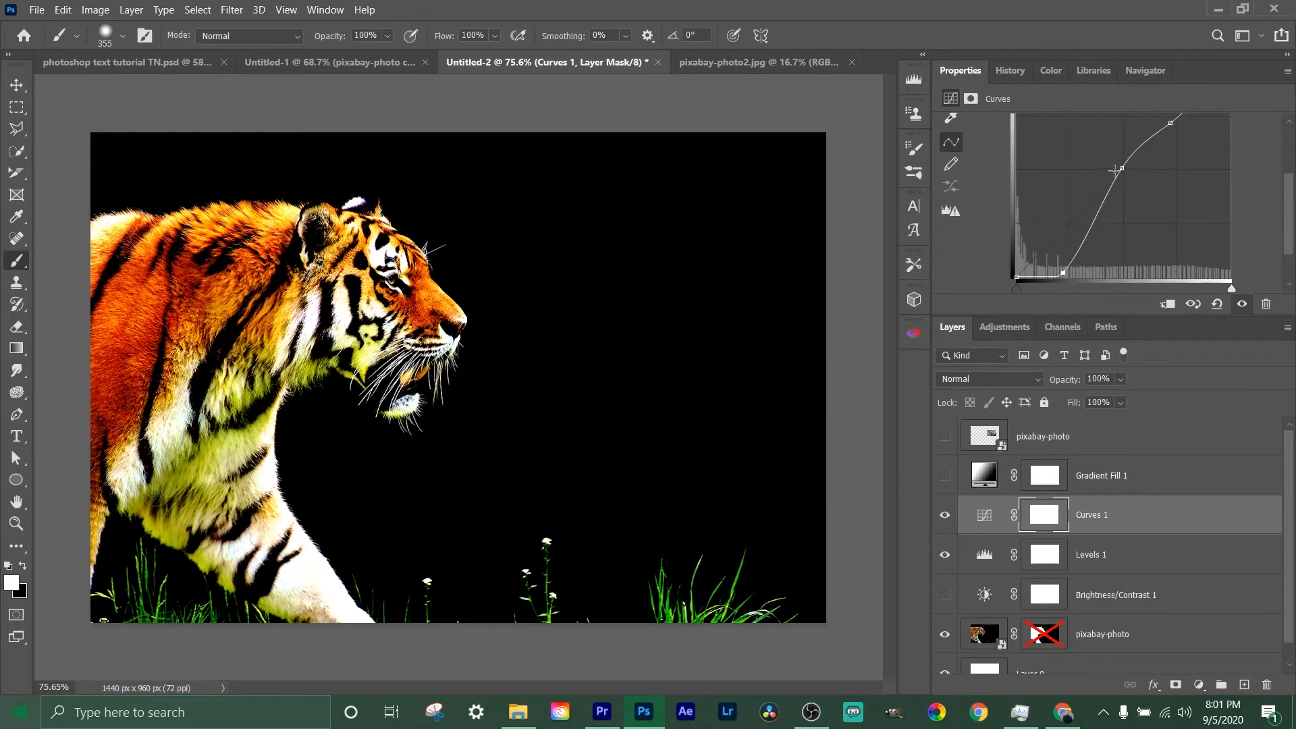
{"action": "left_click_drag", "start_coordinate": [1119, 165], "coordinate": [1196, 189]}
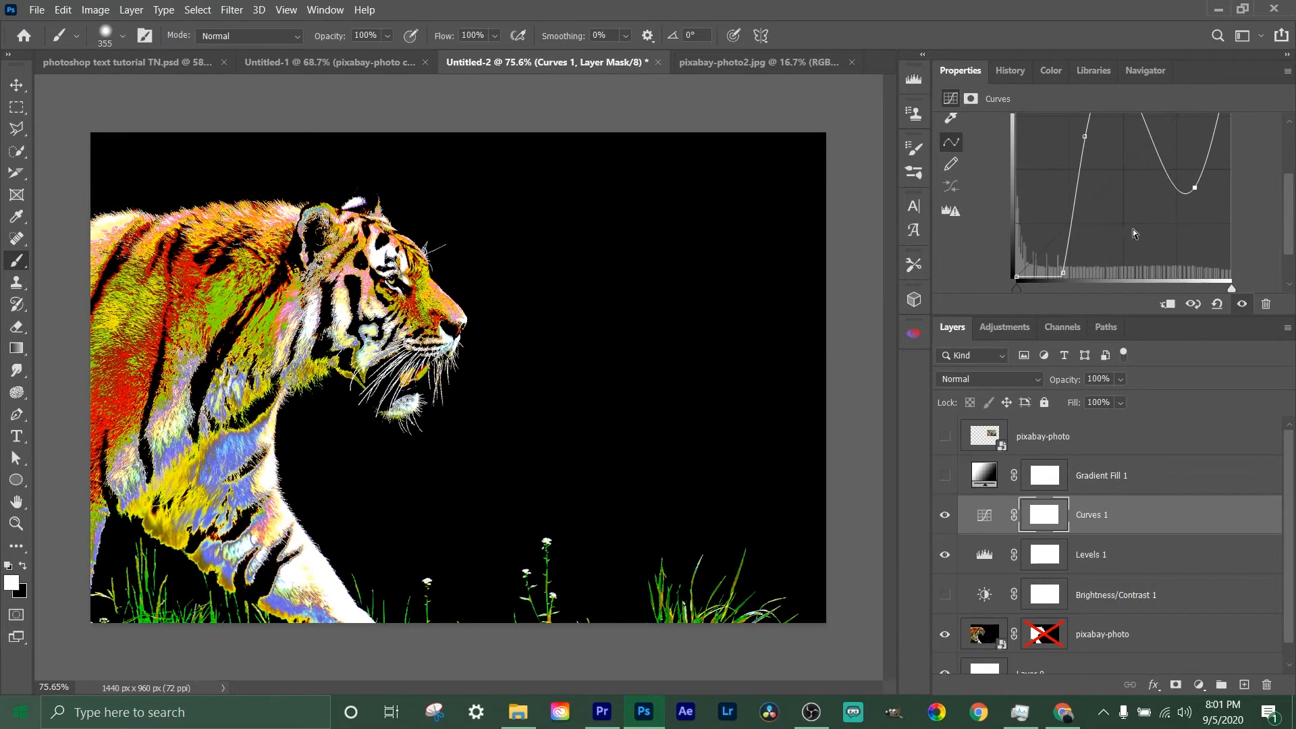
Reset the Curves adjustment to its default and add a Hue/Saturation adjustment layer above it
{"action": "left_click", "coordinate": [1218, 304]}
{"action": "left_click", "coordinate": [1200, 684]}
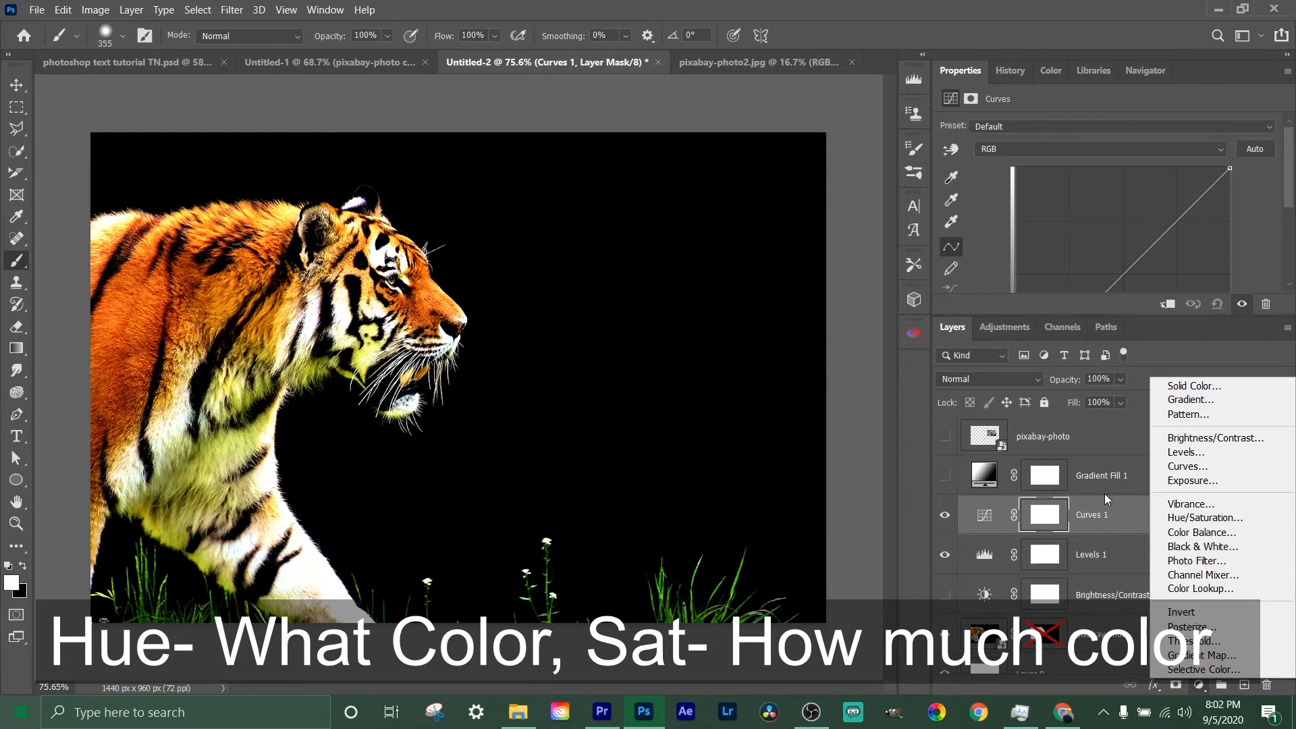
{"action": "left_click", "coordinate": [1171, 518]}
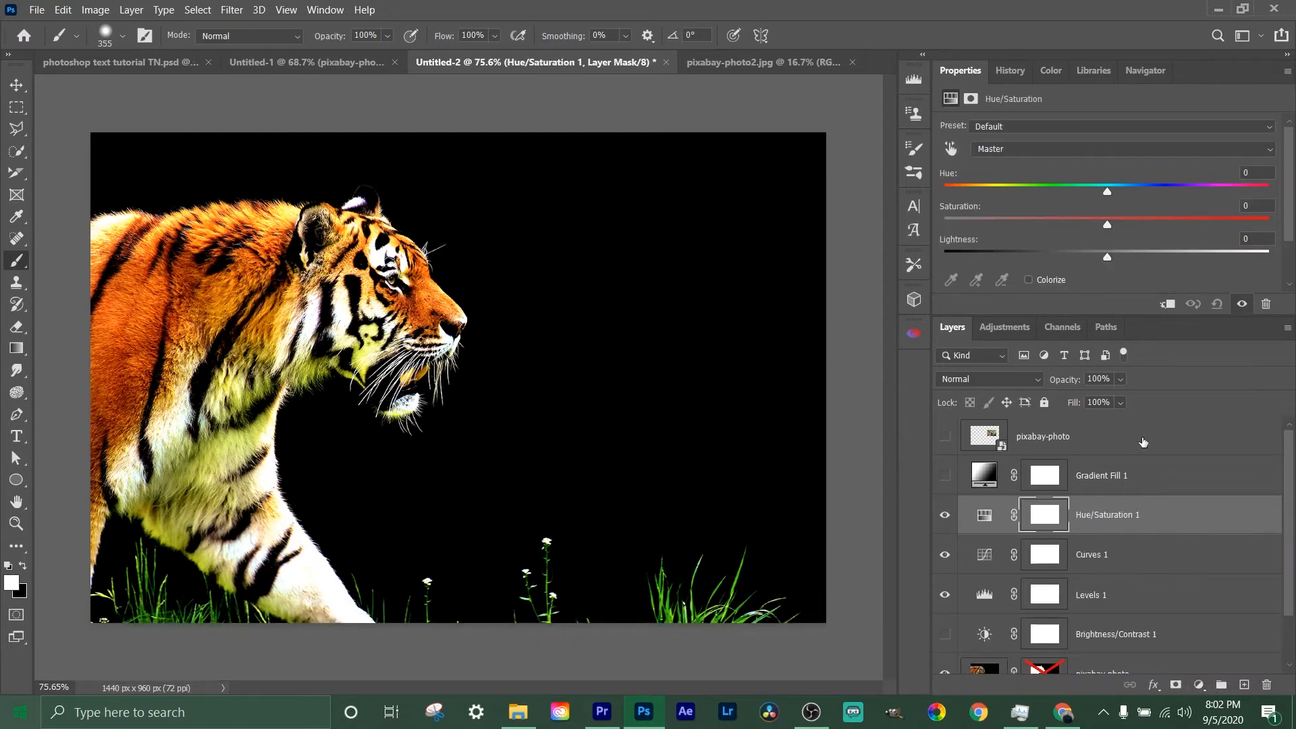
Target the Reds by sampling the tiger's orange fur and set hue to +125, saturation to -8 and lightness to +18
{"action": "left_click", "coordinate": [950, 150]}
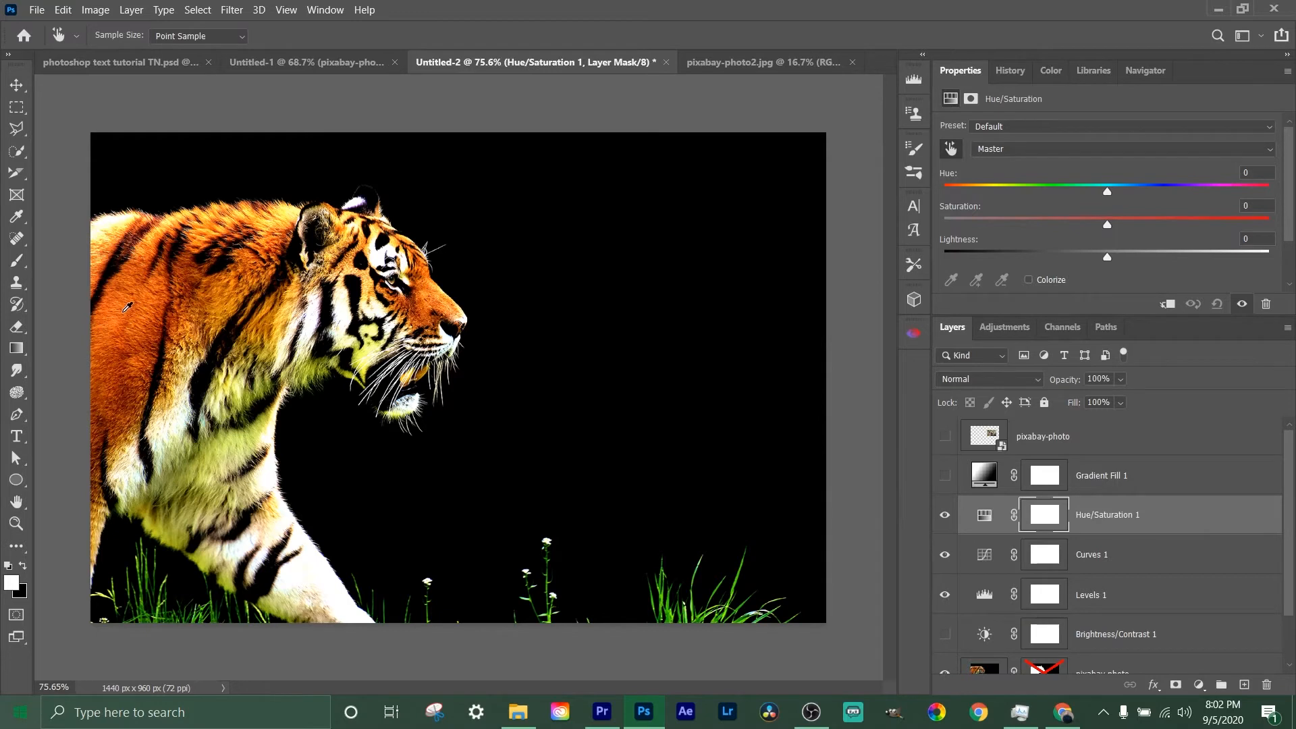
{"action": "left_click", "coordinate": [124, 302]}
{"action": "left_click_drag", "start_coordinate": [1107, 193], "coordinate": [1233, 182]}
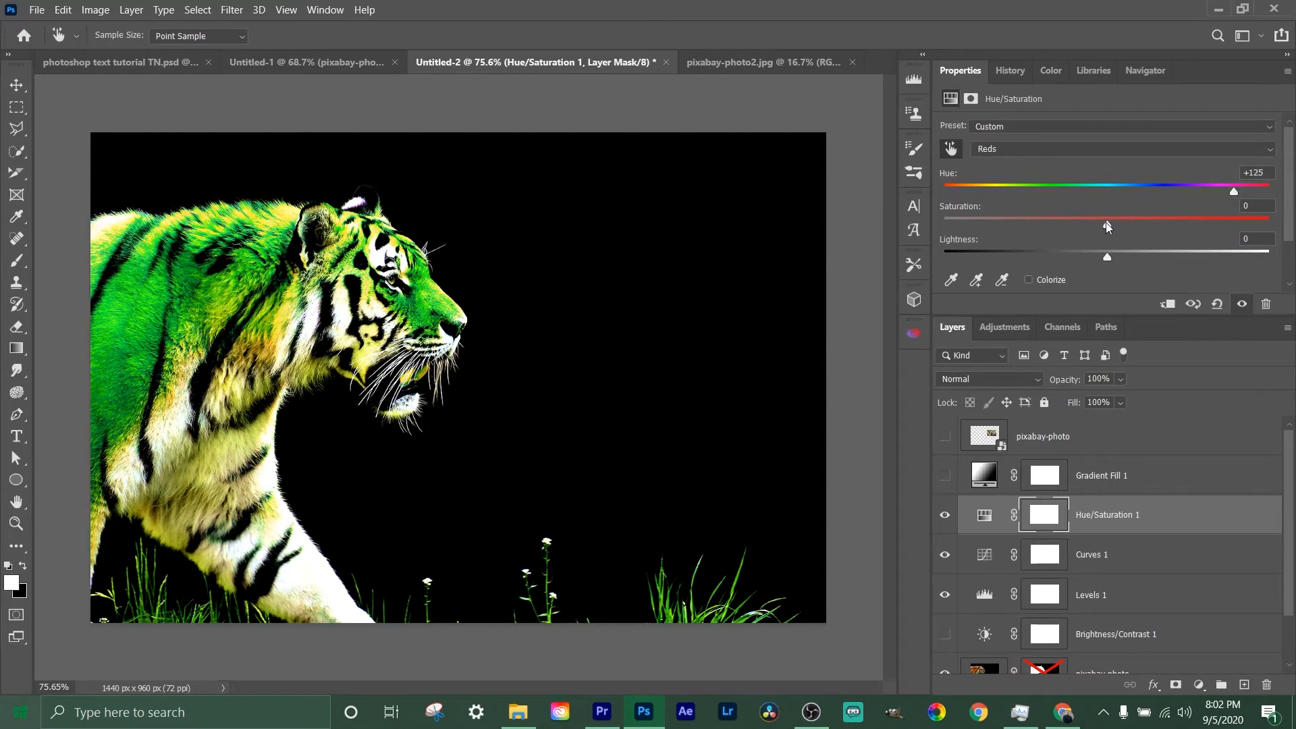
{"action": "left_click_drag", "start_coordinate": [1098, 233], "coordinate": [1138, 265]}
{"action": "scroll", "coordinate": [1058, 291], "scroll_direction": "down", "scroll_amount": 2}
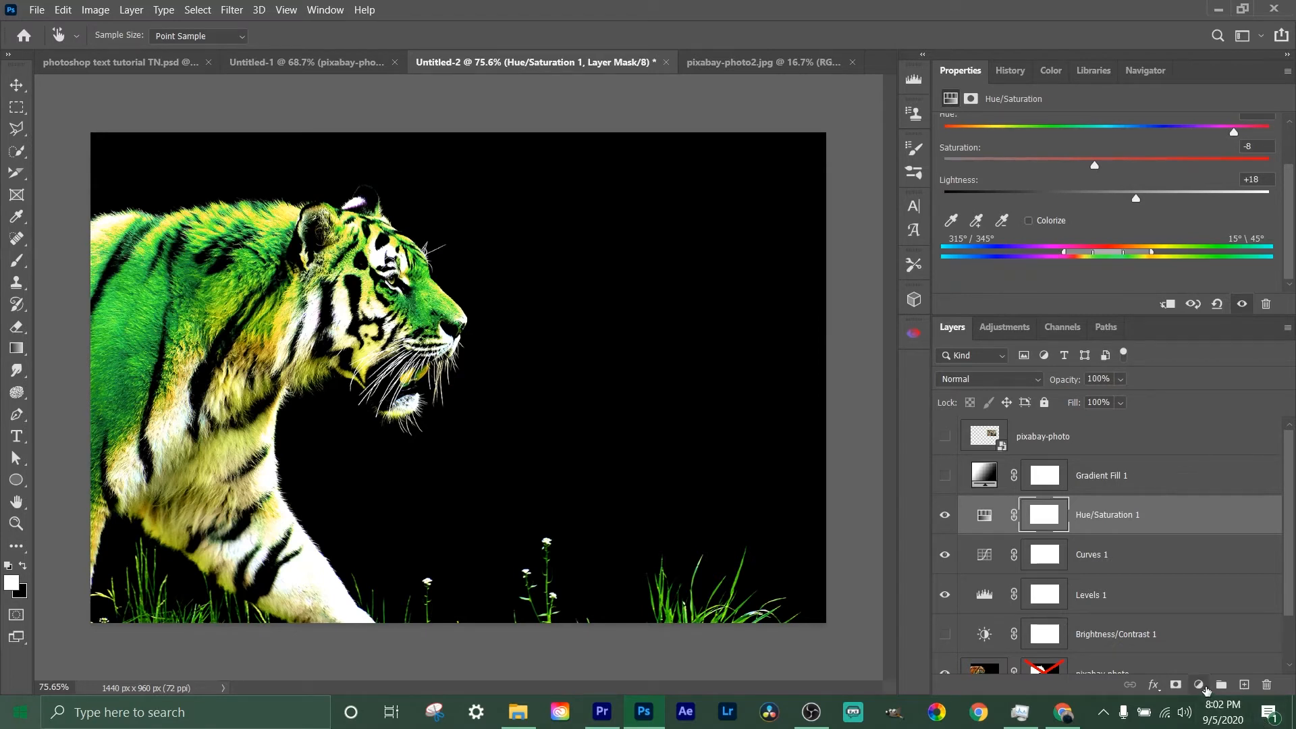
Add a Color Balance adjustment layer with midtones at cyan-red -29 and magenta-green -100, and enable Preserve Luminosity
{"action": "left_click", "coordinate": [1199, 684]}
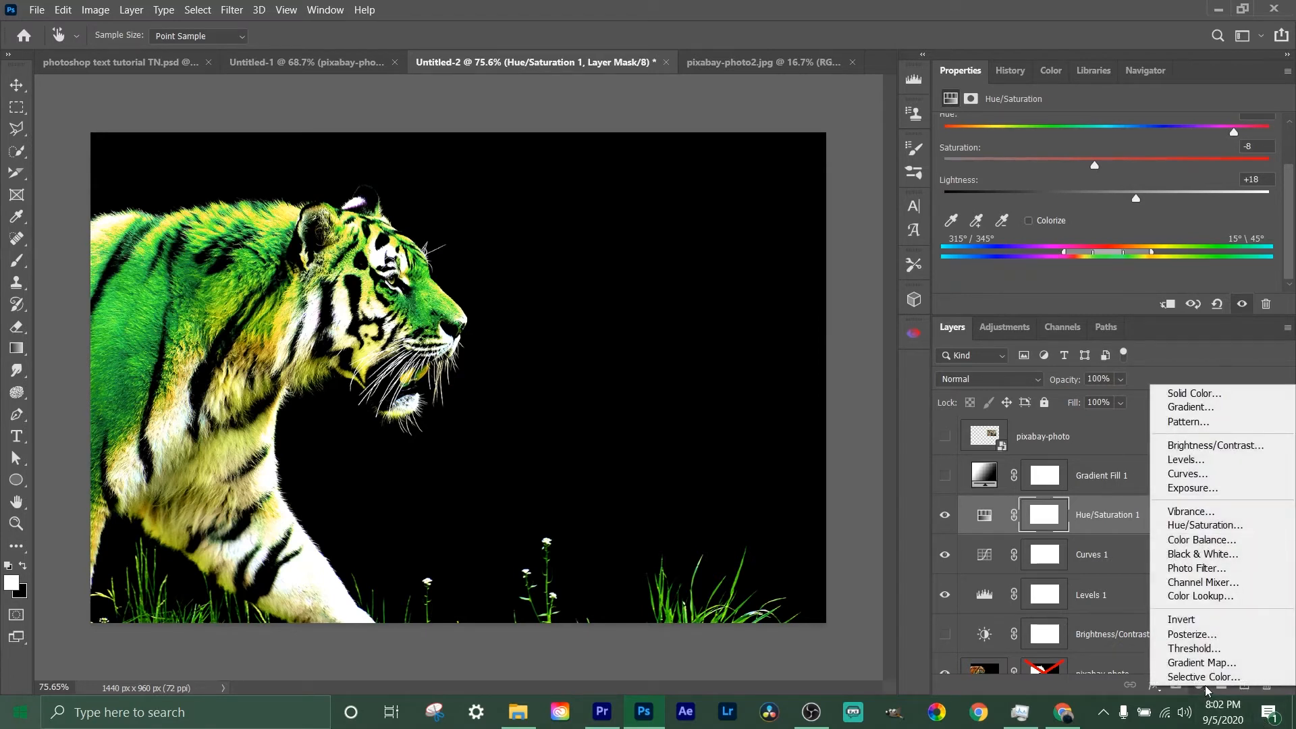
{"action": "left_click", "coordinate": [1202, 543]}
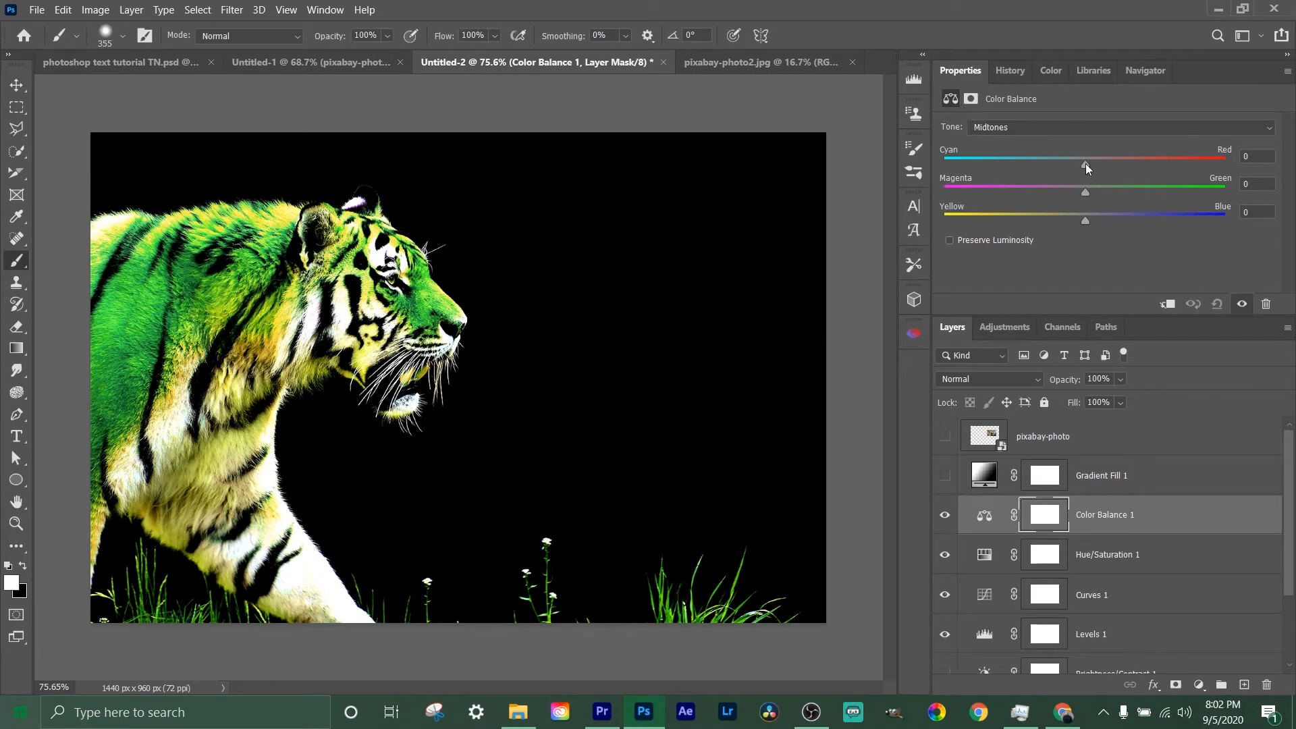
{"action": "left_click_drag", "start_coordinate": [1085, 163], "coordinate": [1084, 165]}
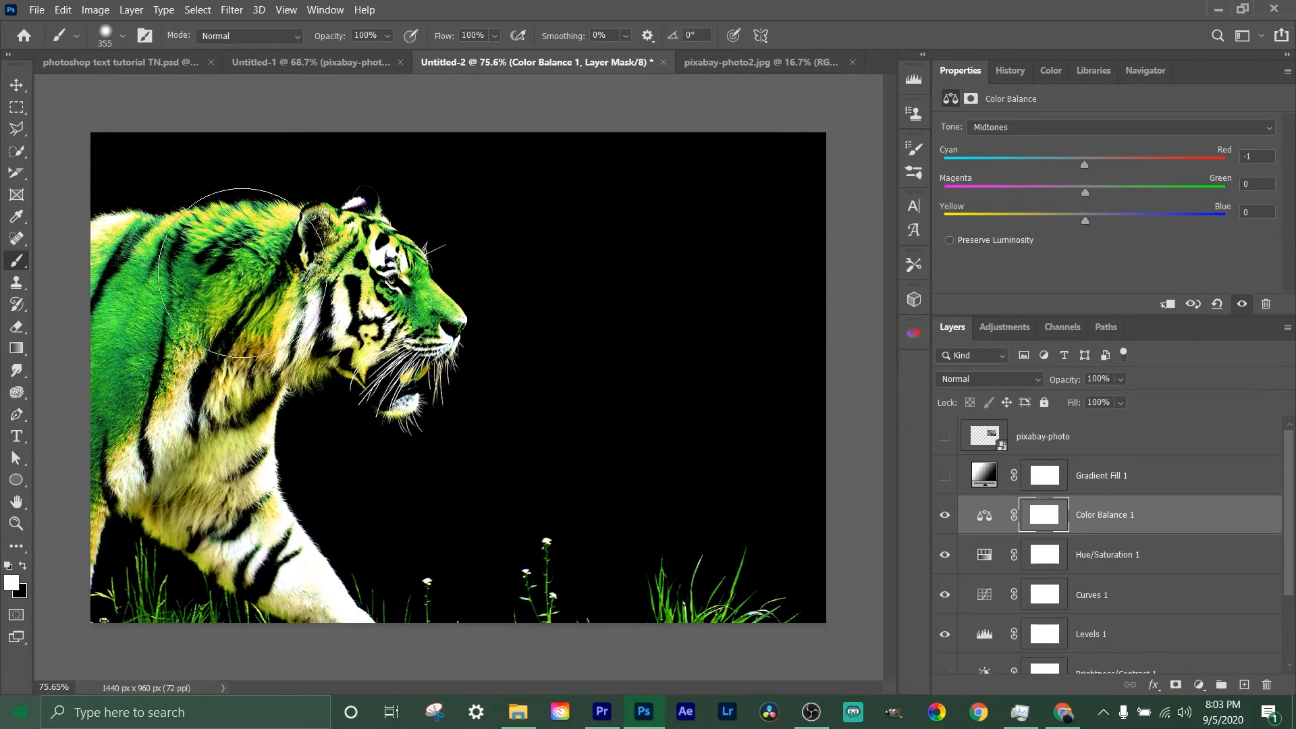
{"action": "left_click_drag", "start_coordinate": [1086, 196], "coordinate": [905, 206]}
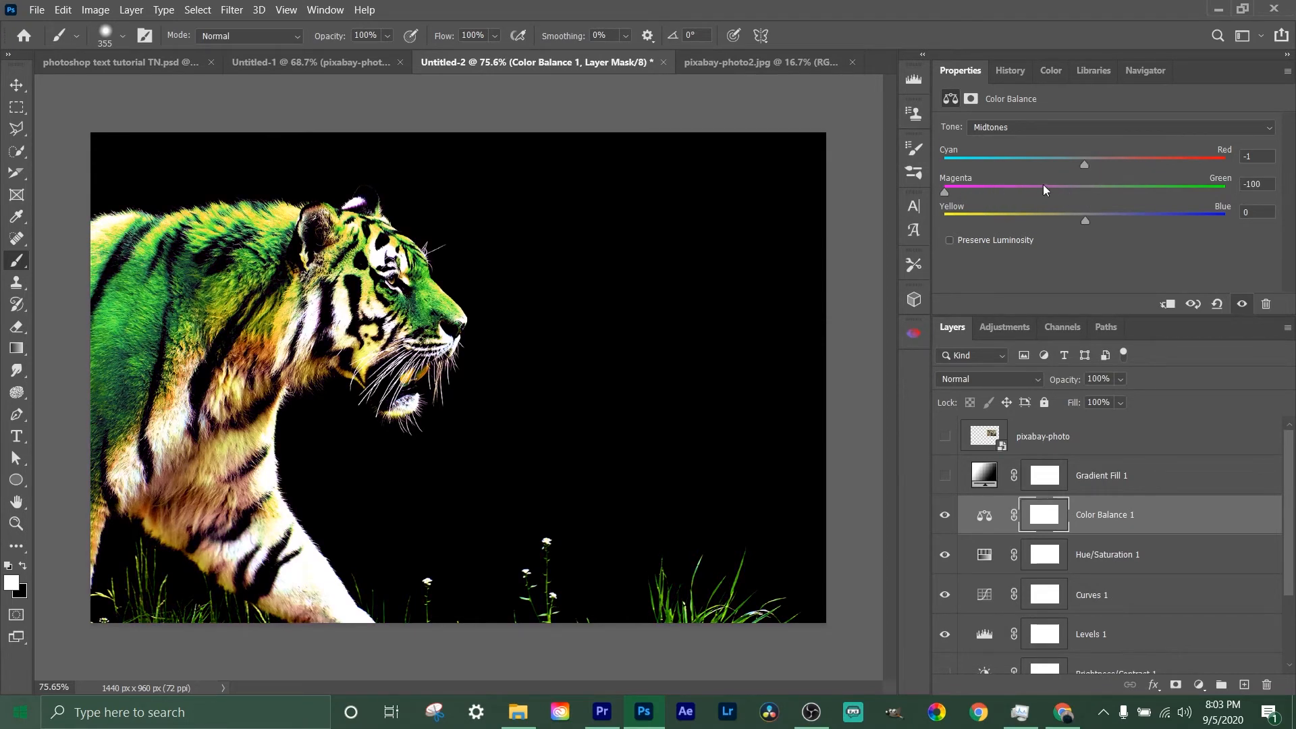
{"action": "left_click_drag", "start_coordinate": [1085, 164], "coordinate": [1045, 170]}
{"action": "scroll", "coordinate": [1107, 513], "scroll_direction": "down", "scroll_amount": 2}
{"action": "left_click", "coordinate": [950, 240]}
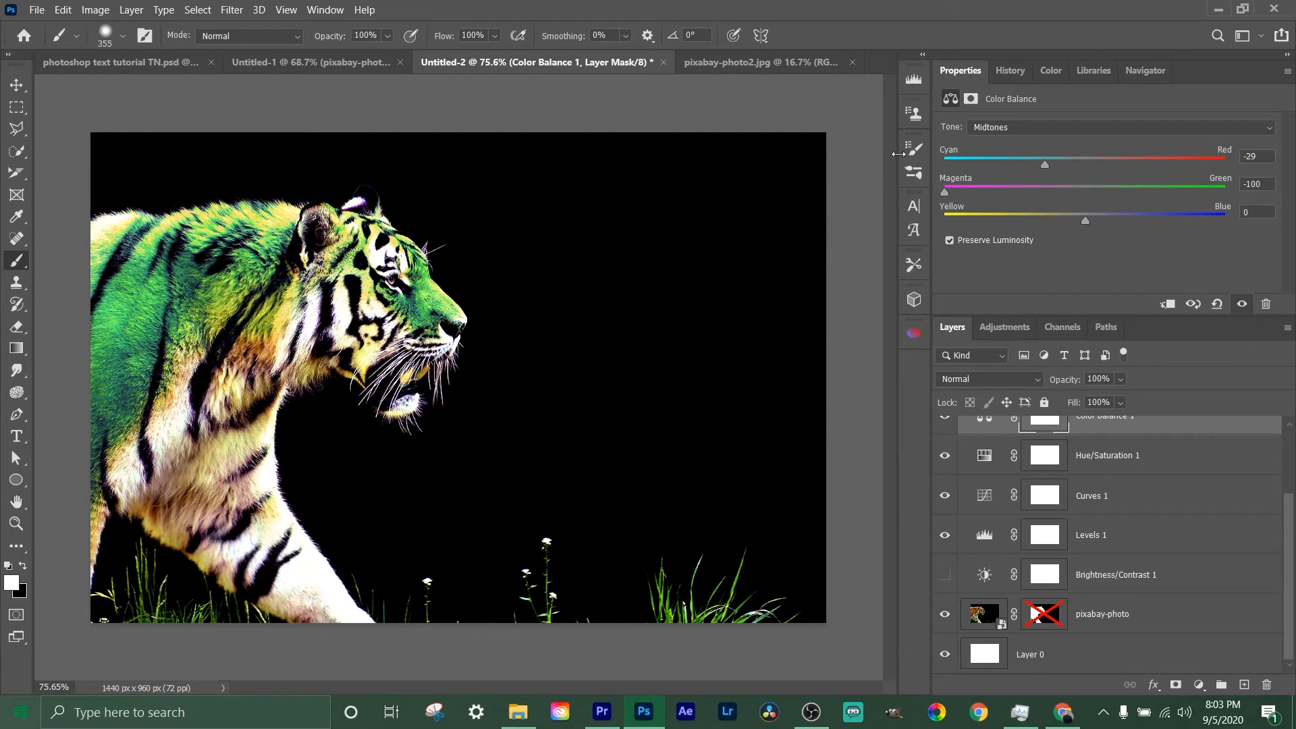
Add a Black & White adjustment layer with default settings above the Color Balance layer
{"action": "left_click", "coordinate": [1199, 685]}
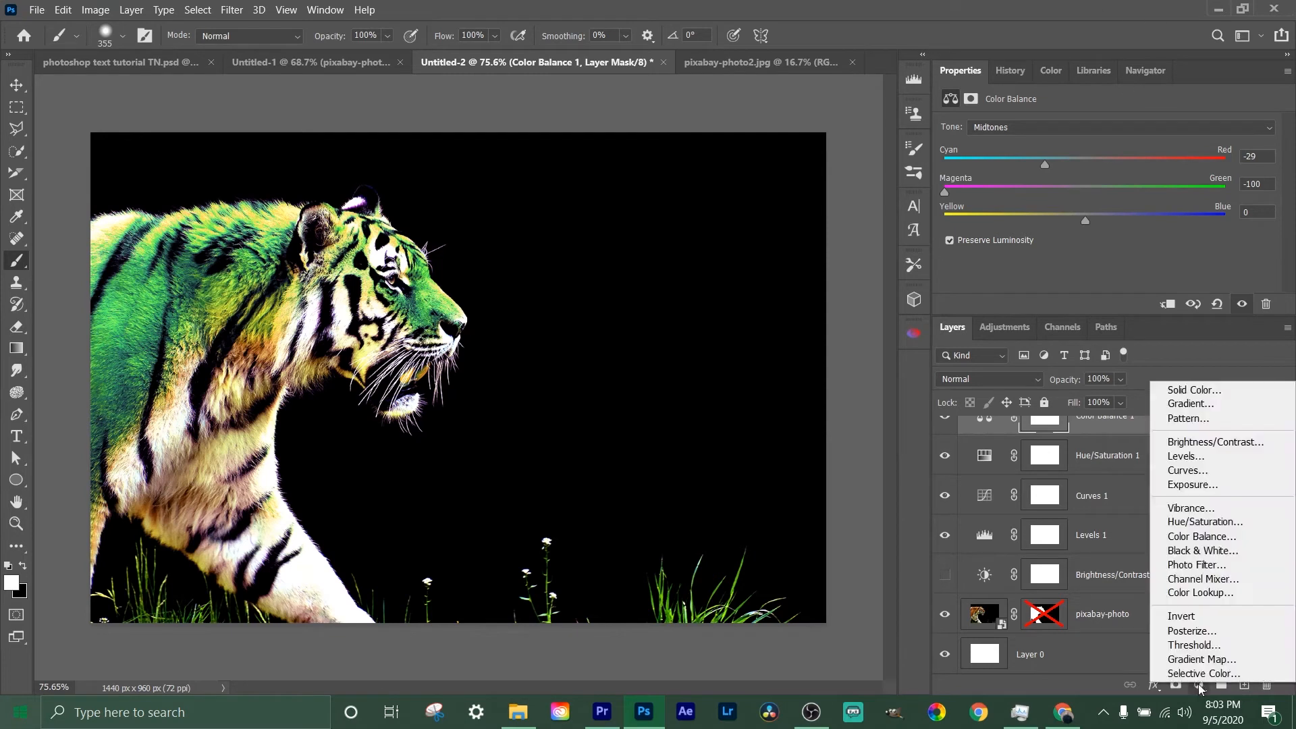
{"action": "left_click", "coordinate": [1218, 551]}
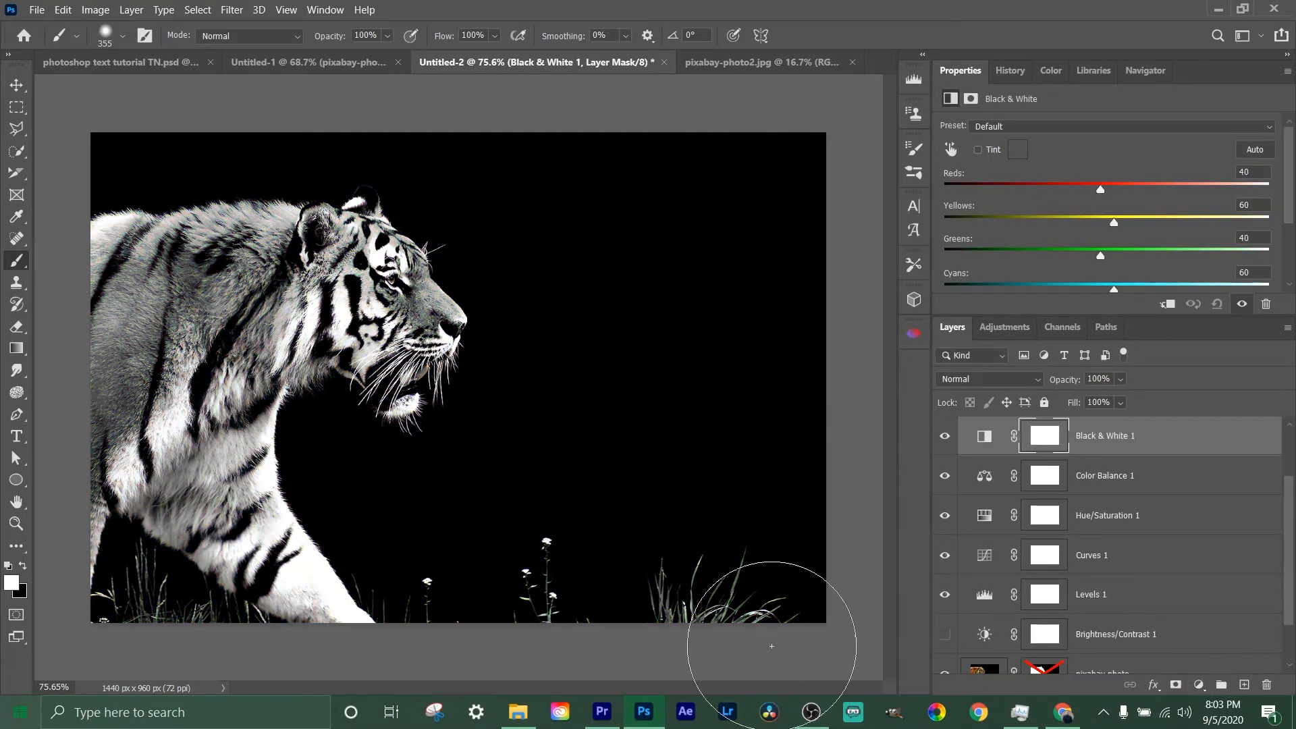
{"action": "left_click", "coordinate": [1199, 685]}
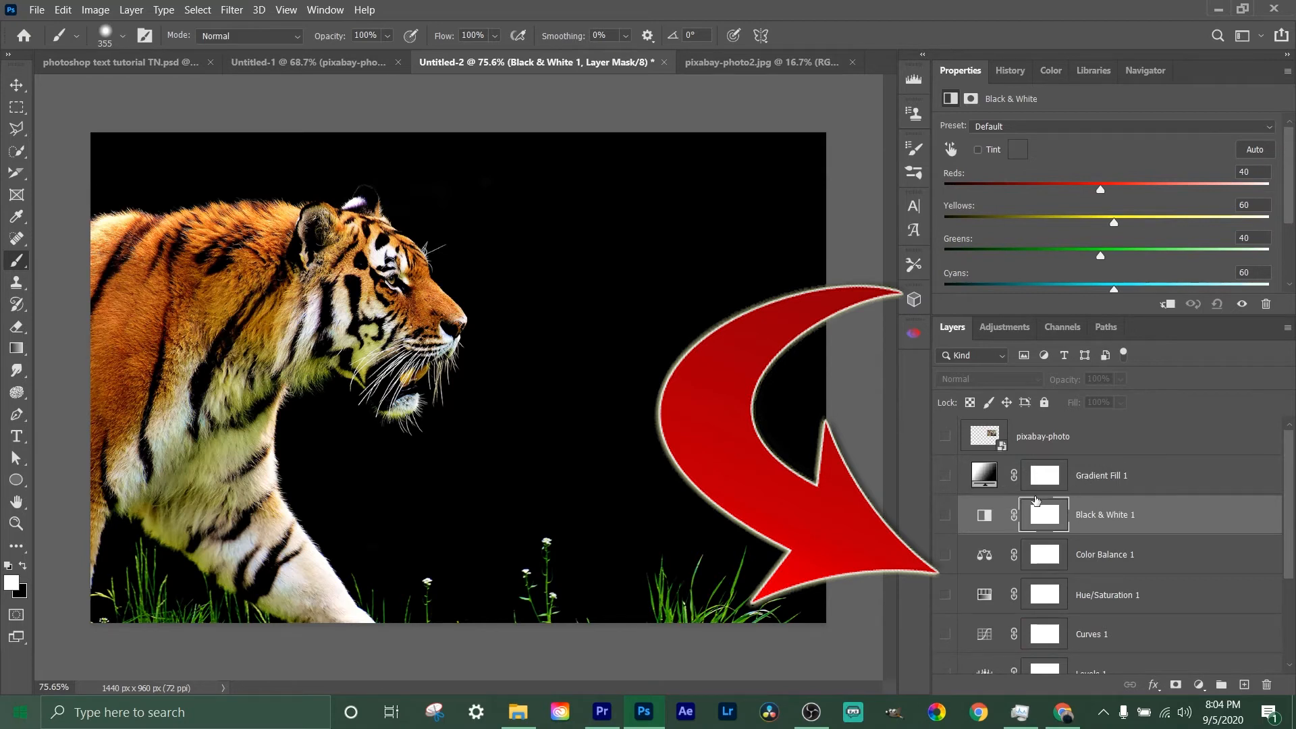
Make the Hue/Saturation adjustment layer visible and select its layer mask
{"action": "scroll", "coordinate": [1036, 501], "scroll_direction": "down", "scroll_amount": 4}
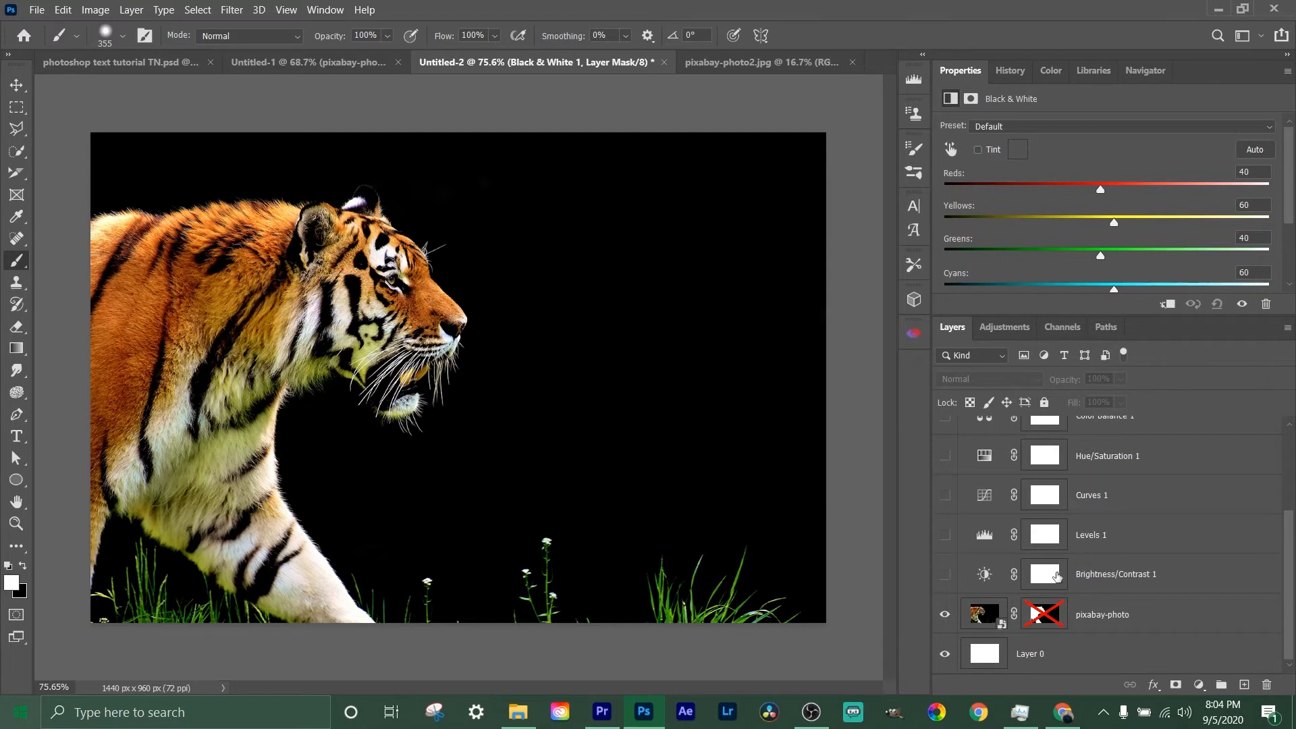
{"action": "scroll", "coordinate": [1043, 560], "scroll_direction": "up", "scroll_amount": 2}
{"action": "scroll", "coordinate": [1032, 550], "scroll_direction": "up", "scroll_amount": 1}
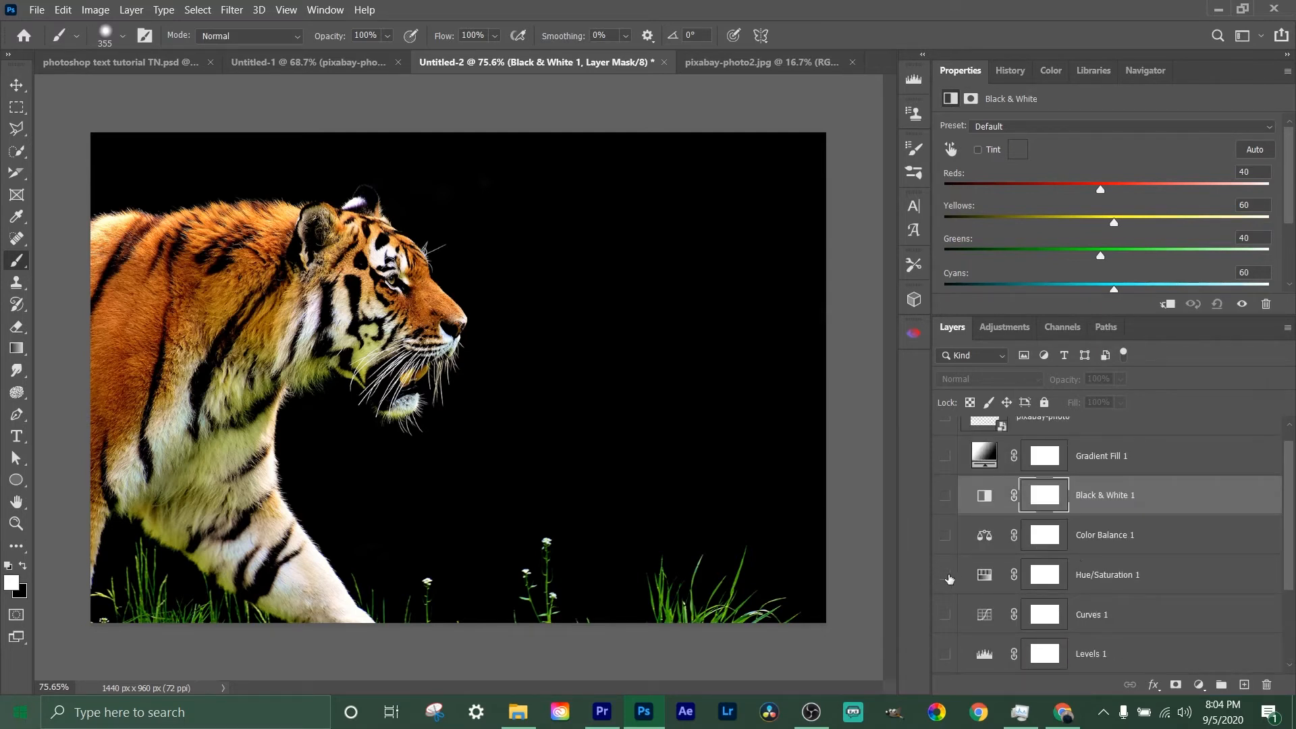
{"action": "left_click", "coordinate": [946, 575]}
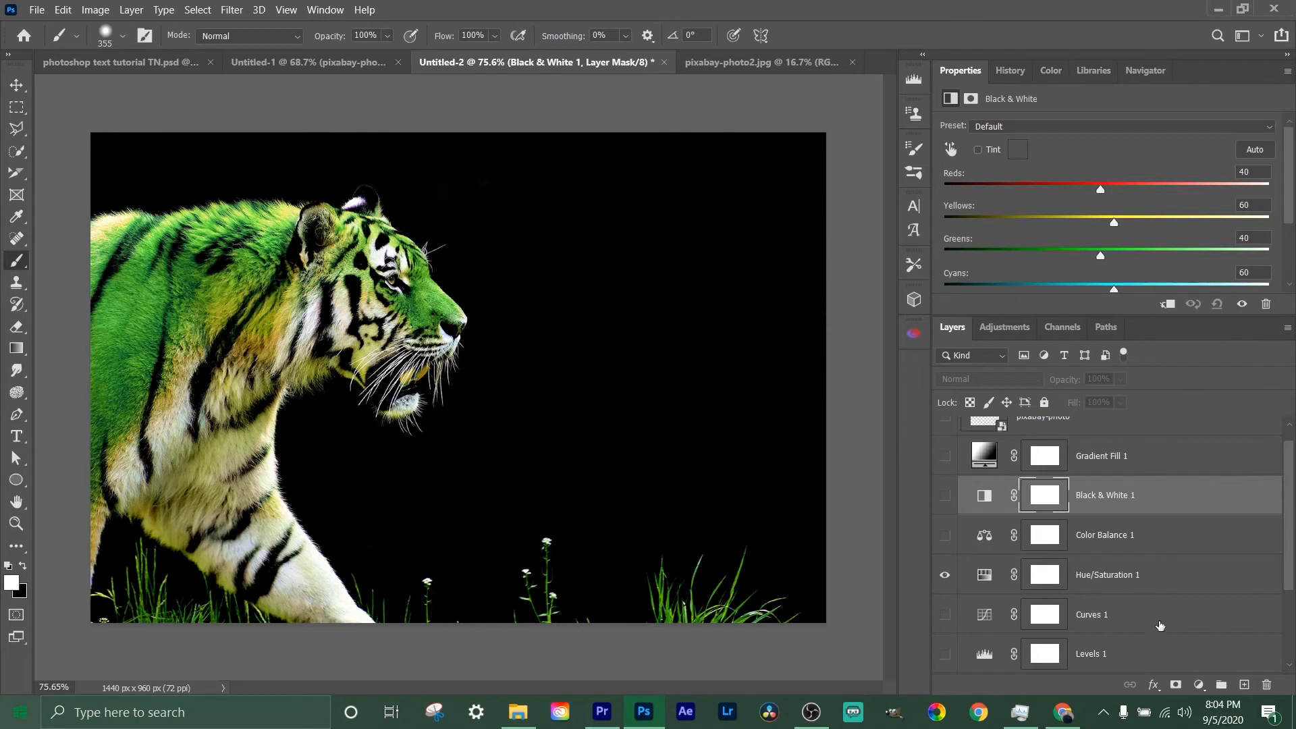
{"action": "left_click", "coordinate": [1051, 583]}
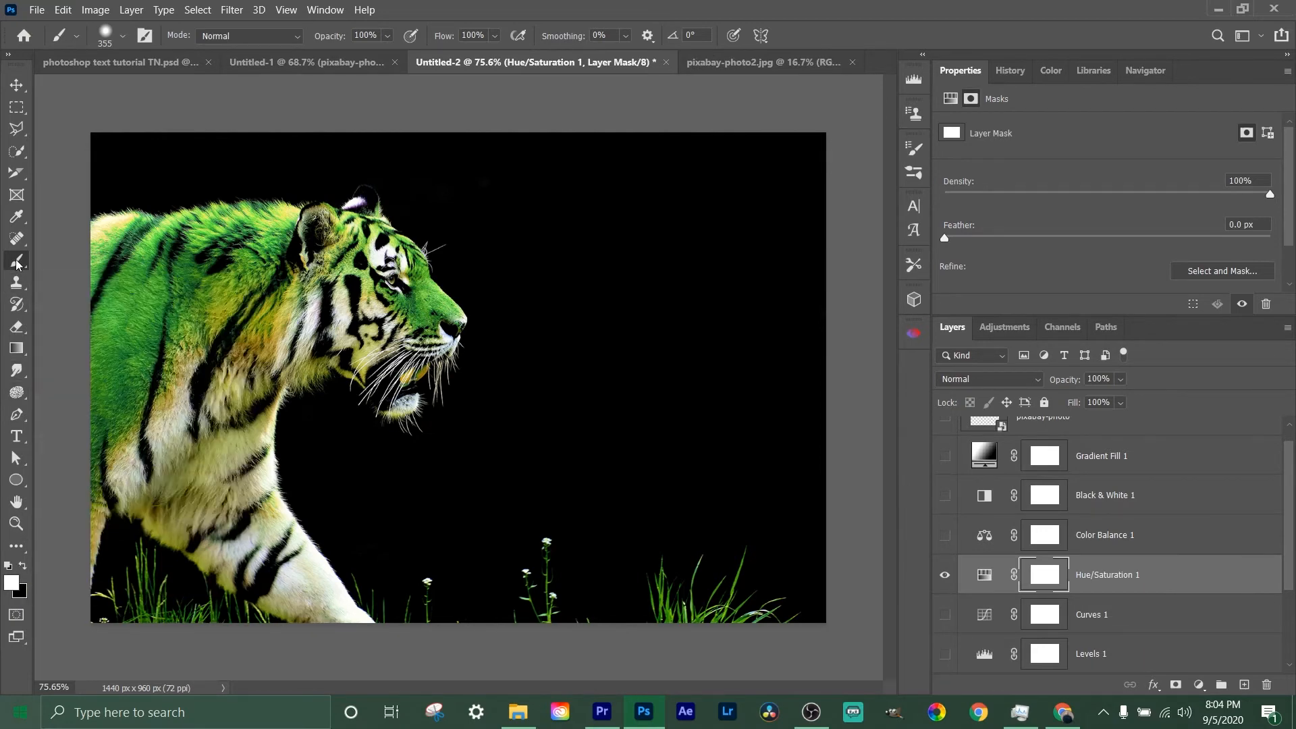
Try painting black on the Hue/Saturation mask over the tiger's body and face, and undo the strokes
{"action": "left_click", "coordinate": [23, 567]}
{"action": "mouse_move", "coordinate": [92, 429]}
{"action": "left_mouse_down"}
{"action": "mouse_move", "coordinate": [104, 372]}
{"action": "mouse_move", "coordinate": [144, 359]}
{"action": "mouse_move", "coordinate": [274, 431]}
{"action": "mouse_move", "coordinate": [183, 372]}
{"action": "mouse_move", "coordinate": [131, 375]}
{"action": "left_mouse_up"}
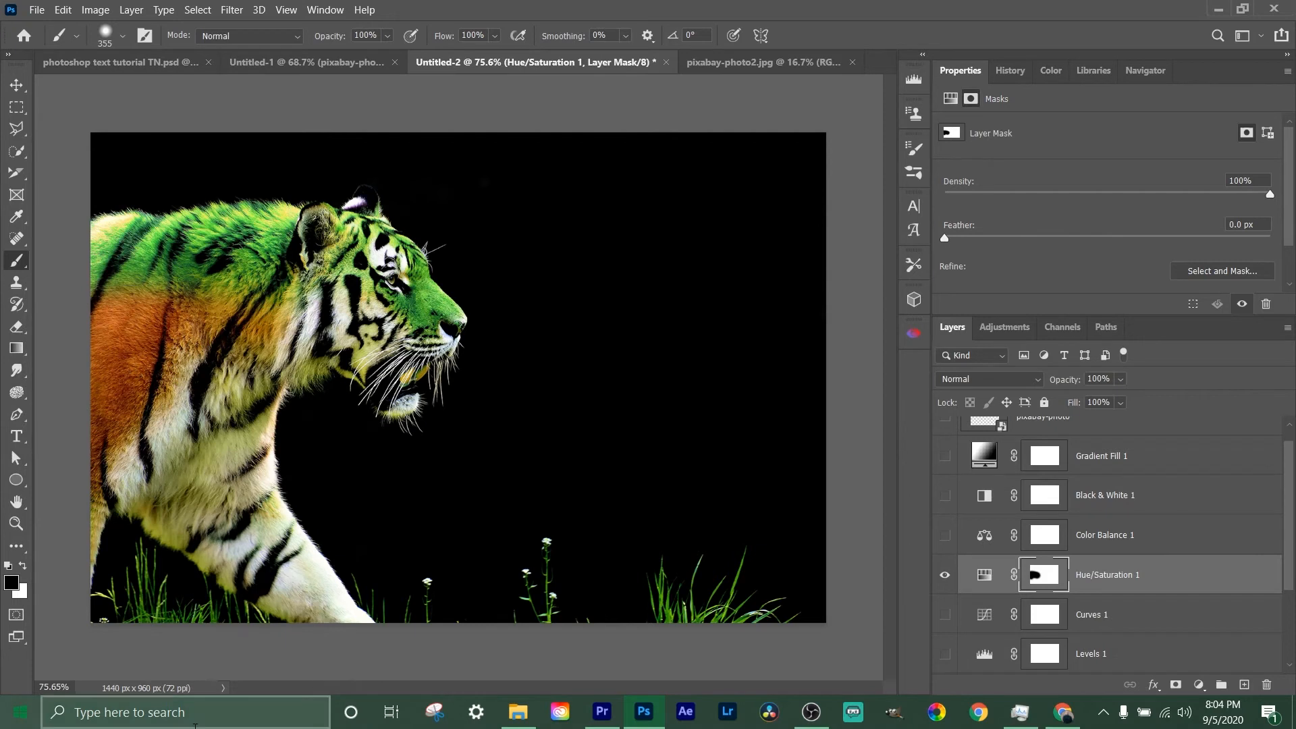
{"action": "mouse_move", "coordinate": [468, 343]}
{"action": "left_mouse_down"}
{"action": "mouse_move", "coordinate": [424, 216]}
{"action": "mouse_move", "coordinate": [331, 156]}
{"action": "mouse_move", "coordinate": [452, 262]}
{"action": "left_mouse_up"}
{"action": "key", "text": "ctrl+z"}
{"action": "key", "text": "ctrl+z"}
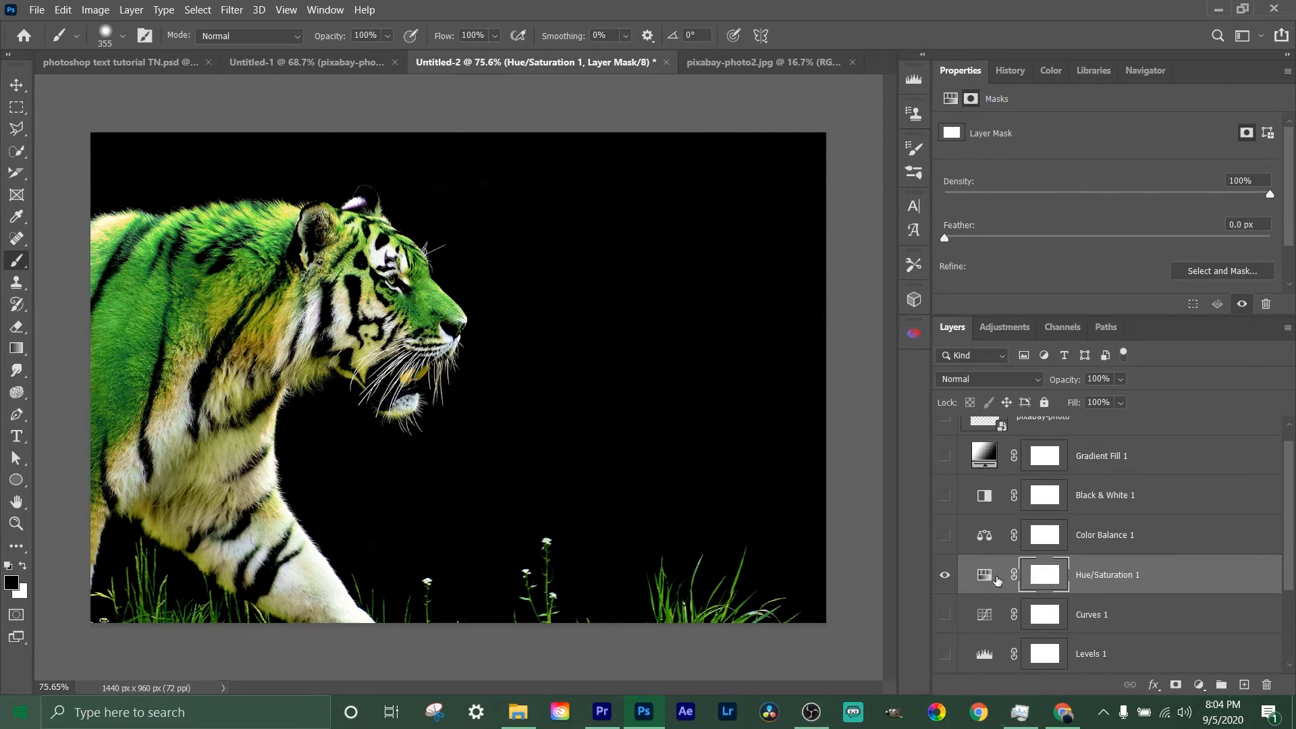
Try a rectangular marquee selection around the tiger's head and shoulders, and deselect it
{"action": "scroll", "coordinate": [997, 579], "scroll_direction": "down", "scroll_amount": 2}
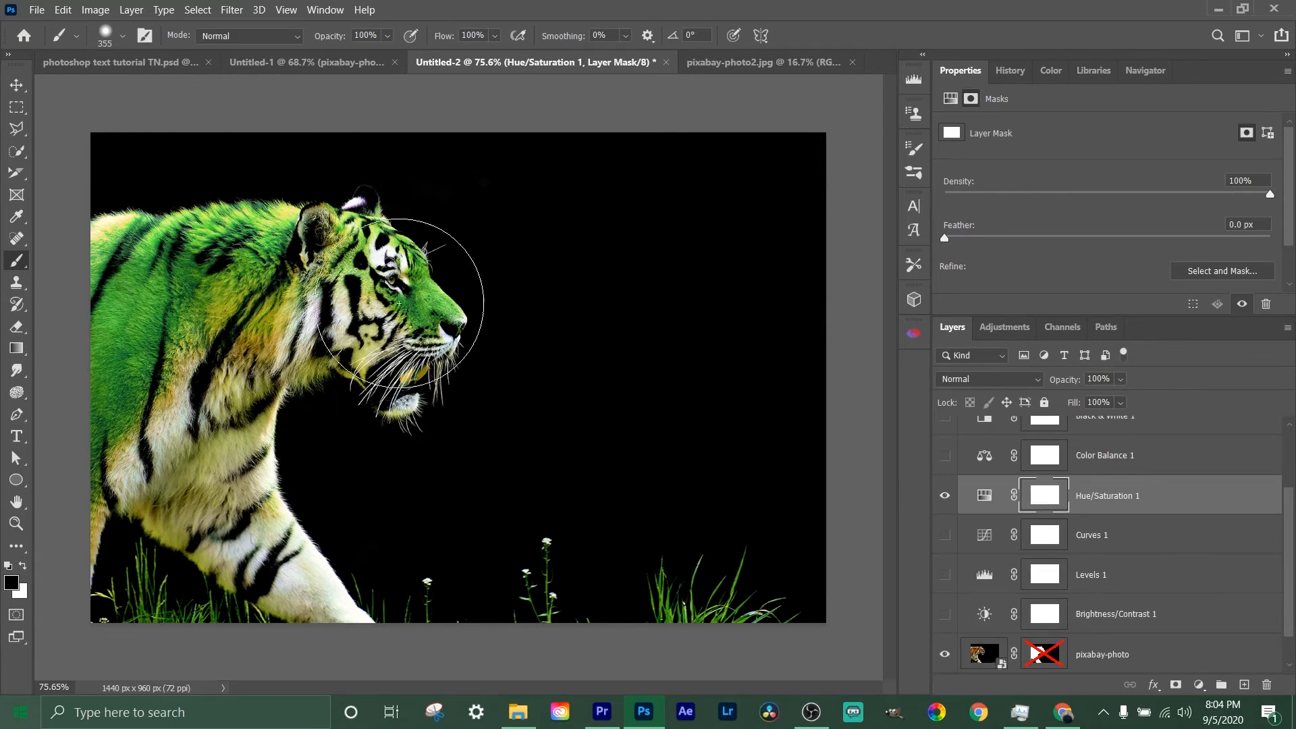
{"action": "left_click", "coordinate": [17, 107]}
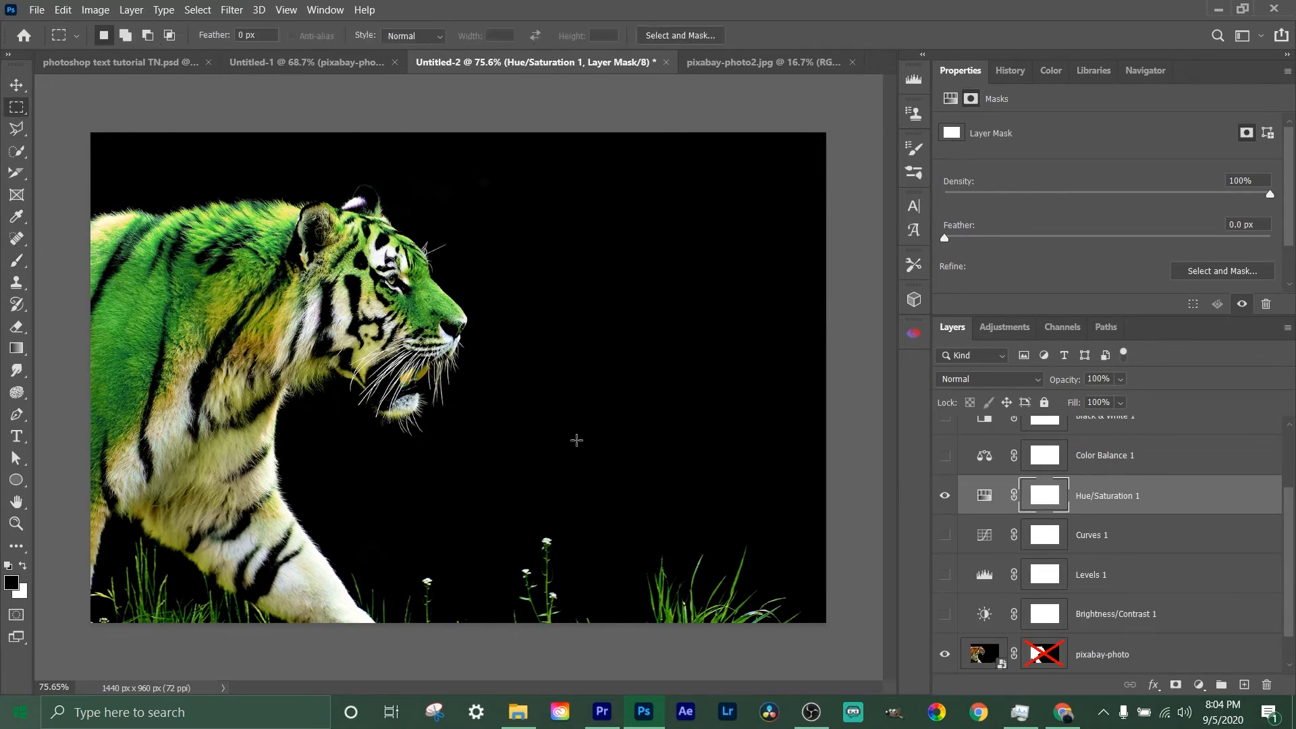
{"action": "left_click_drag", "start_coordinate": [118, 210], "coordinate": [533, 413]}
{"action": "left_click_drag", "start_coordinate": [131, 182], "coordinate": [564, 439]}
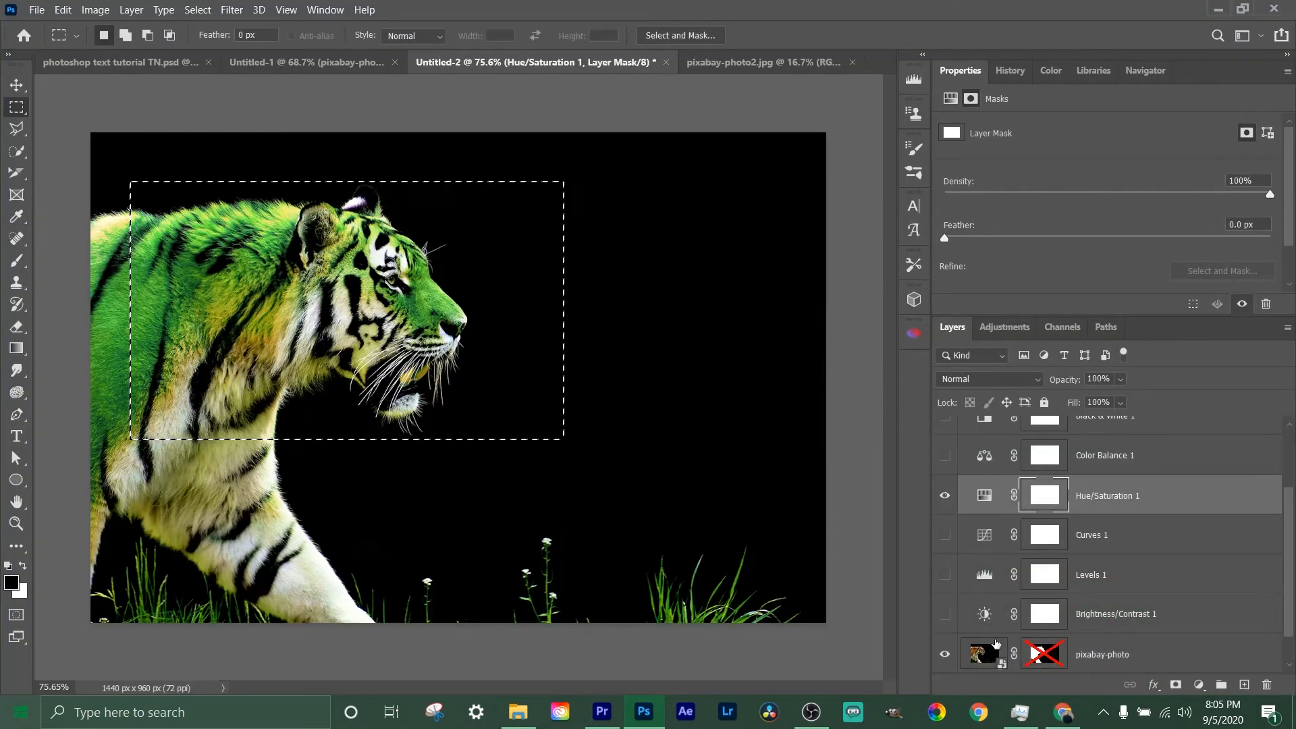
{"action": "key", "text": "ctrl+d"}
Show the Black & White layer and paint black on its mask over the tiger's head with the Brush tool
{"action": "scroll", "coordinate": [1069, 582], "scroll_direction": "up", "scroll_amount": 3}
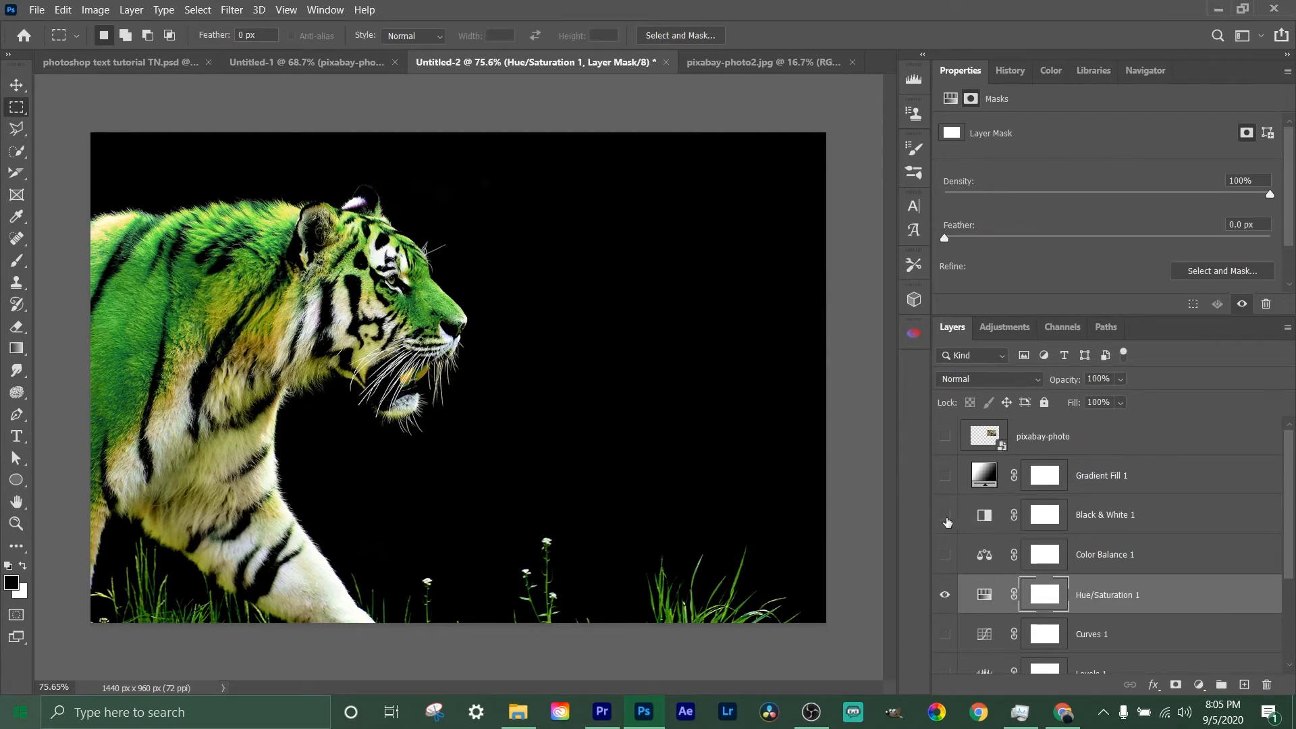
{"action": "left_click", "coordinate": [945, 516]}
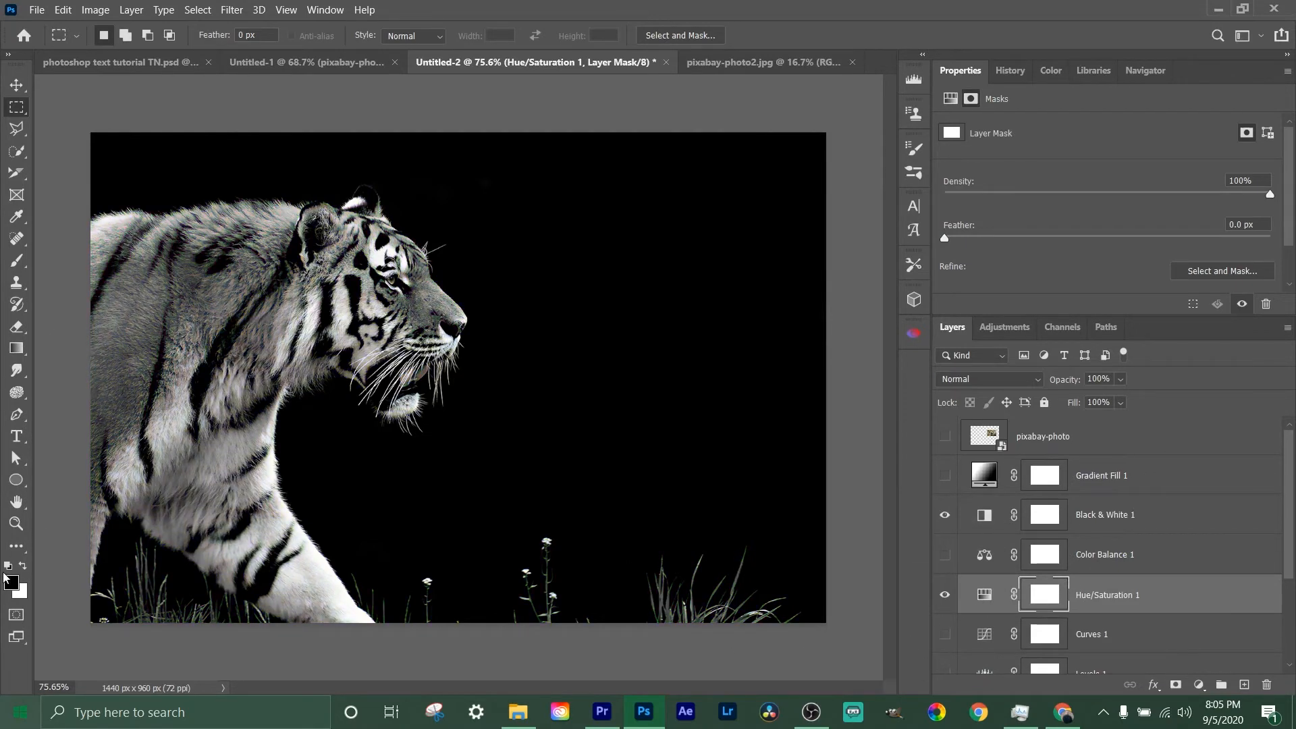
{"action": "left_click", "coordinate": [13, 268]}
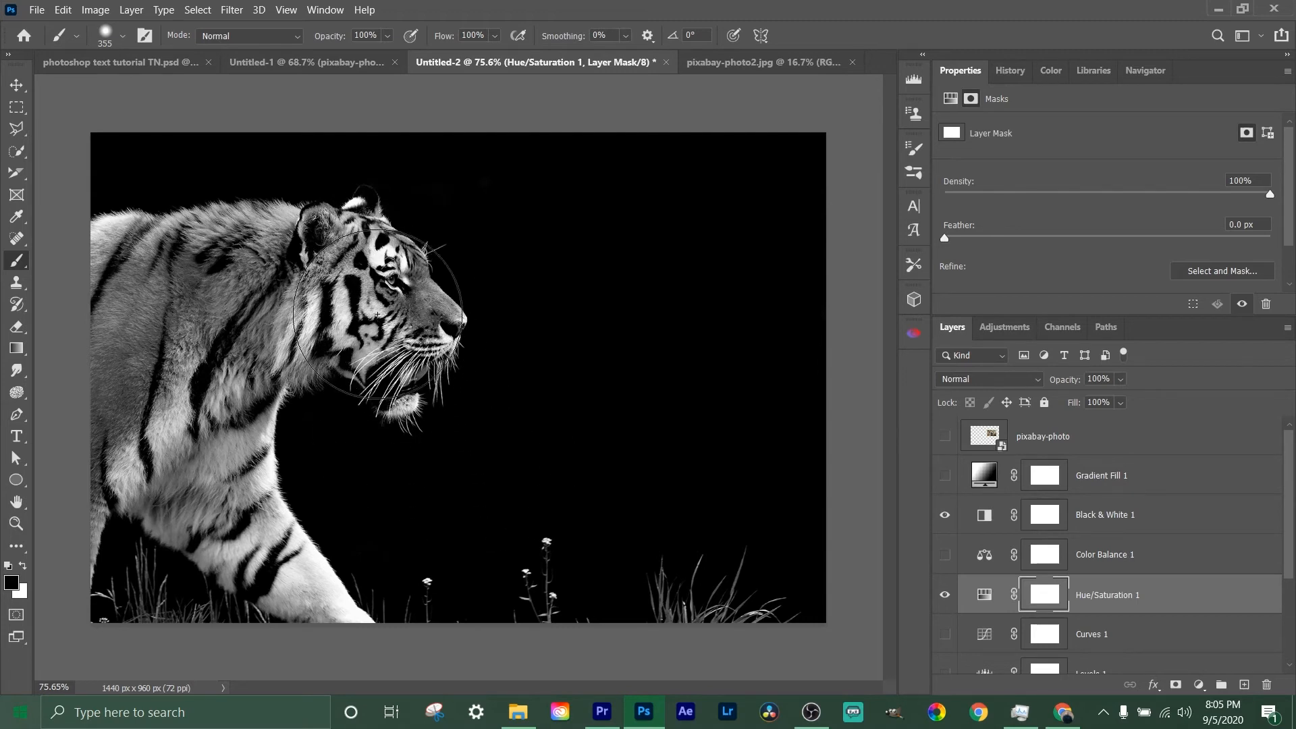
{"action": "left_click", "coordinate": [1072, 527]}
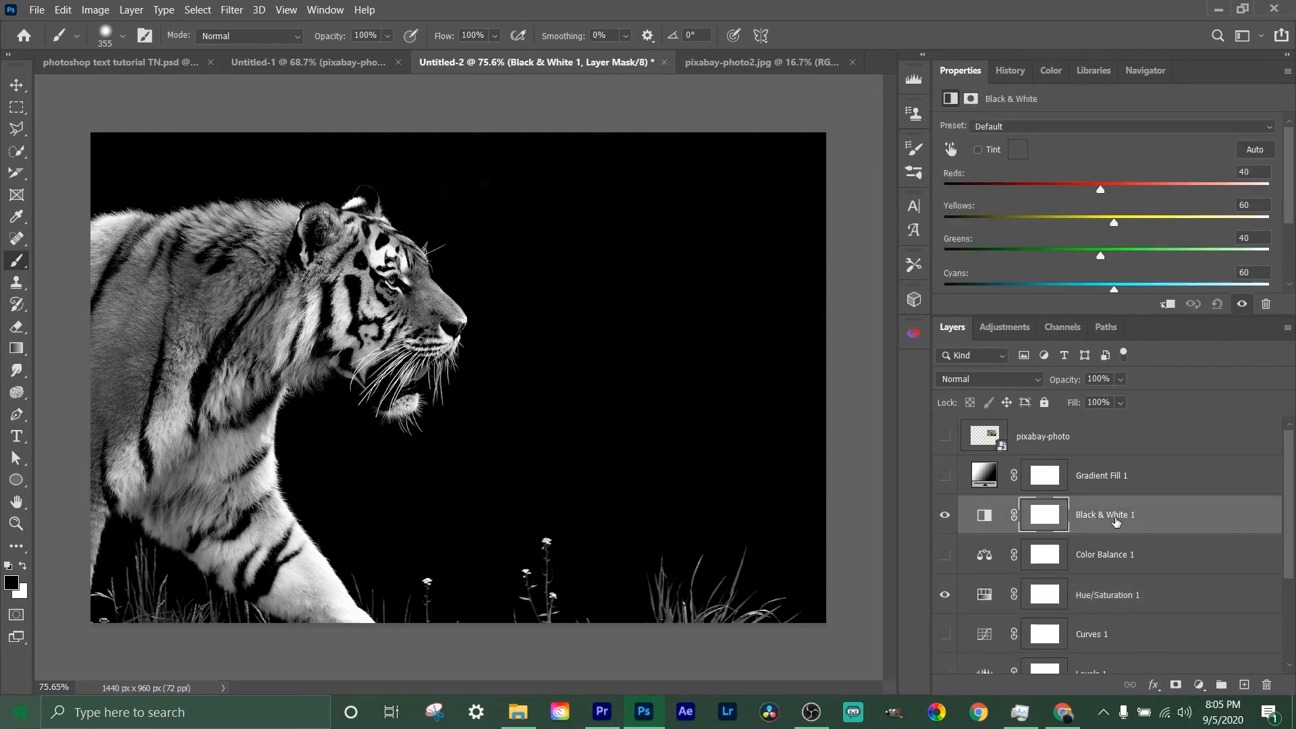
{"action": "left_click", "coordinate": [1028, 514]}
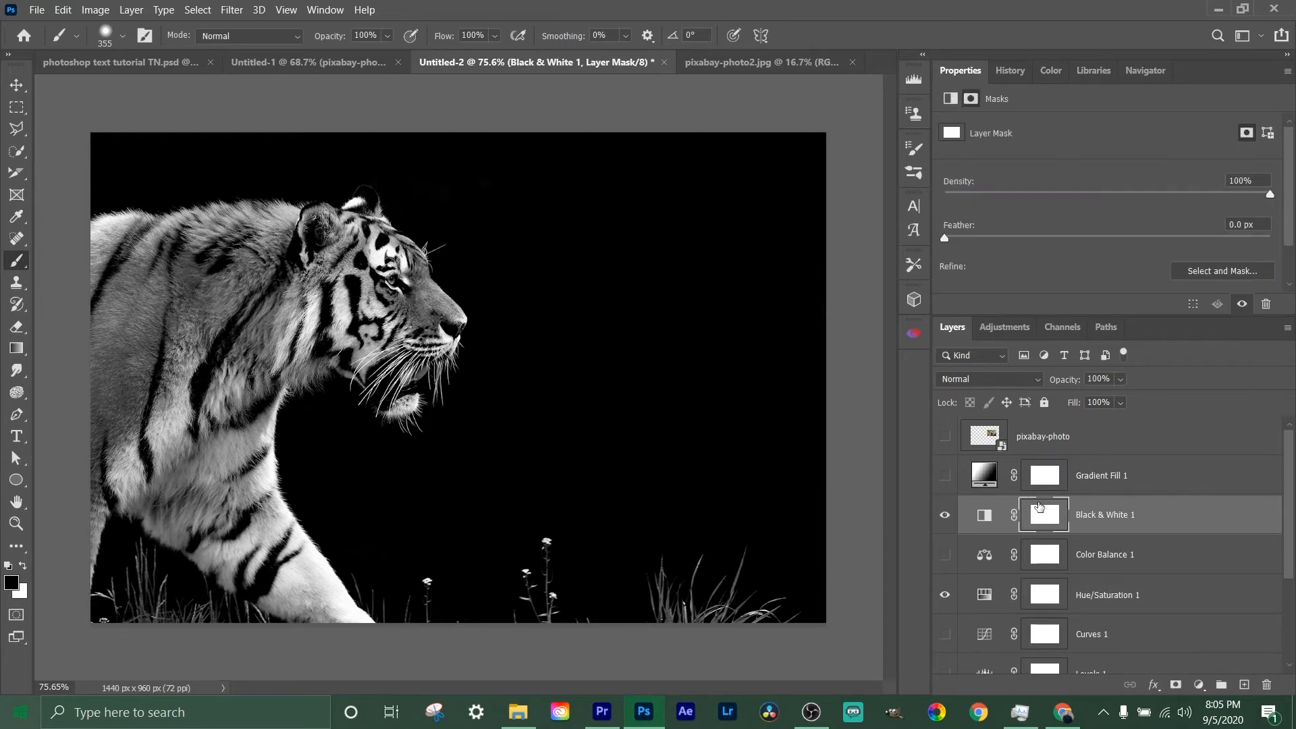
{"action": "mouse_move", "coordinate": [388, 314]}
{"action": "left_mouse_down"}
{"action": "mouse_move", "coordinate": [405, 246]}
{"action": "mouse_move", "coordinate": [405, 324]}
{"action": "mouse_move", "coordinate": [333, 217]}
{"action": "mouse_move", "coordinate": [380, 374]}
{"action": "mouse_move", "coordinate": [369, 196]}
{"action": "left_mouse_up"}
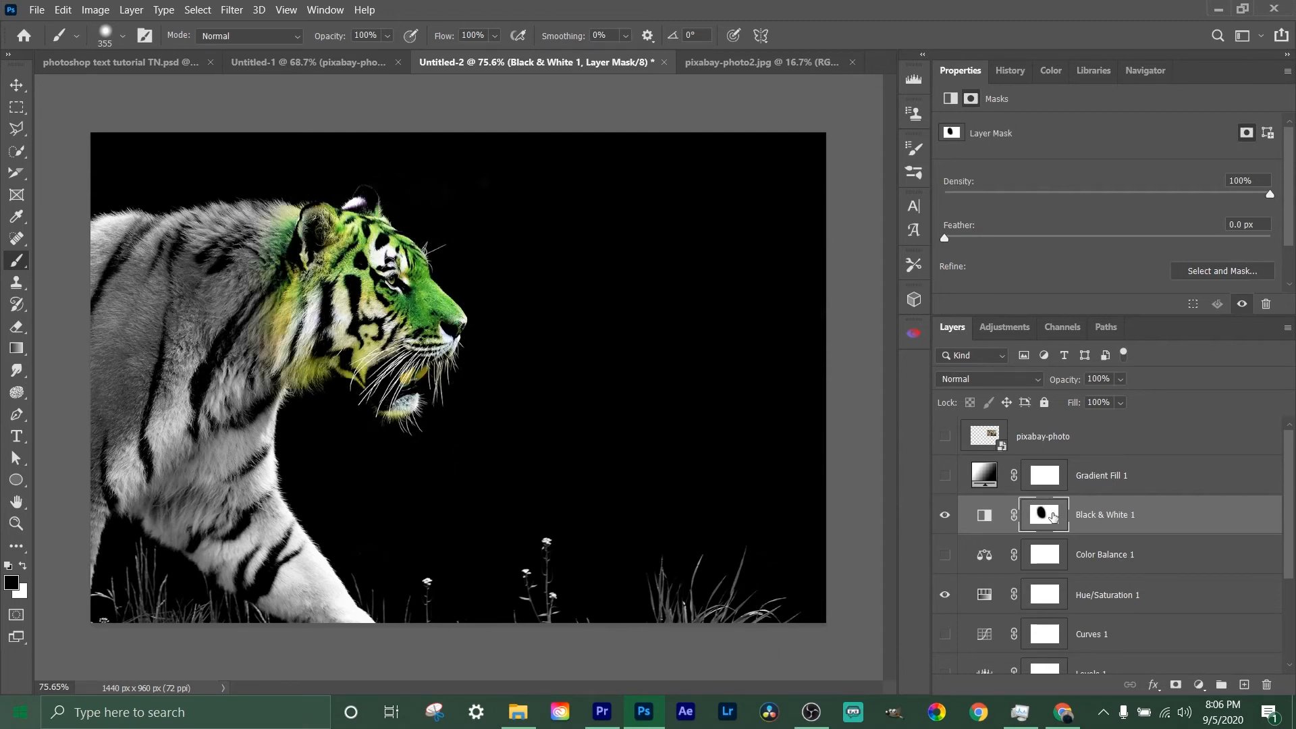
{"action": "mouse_move", "coordinate": [350, 228]}
{"action": "left_mouse_down"}
{"action": "mouse_move", "coordinate": [381, 361]}
{"action": "mouse_move", "coordinate": [371, 204]}
{"action": "left_mouse_up"}
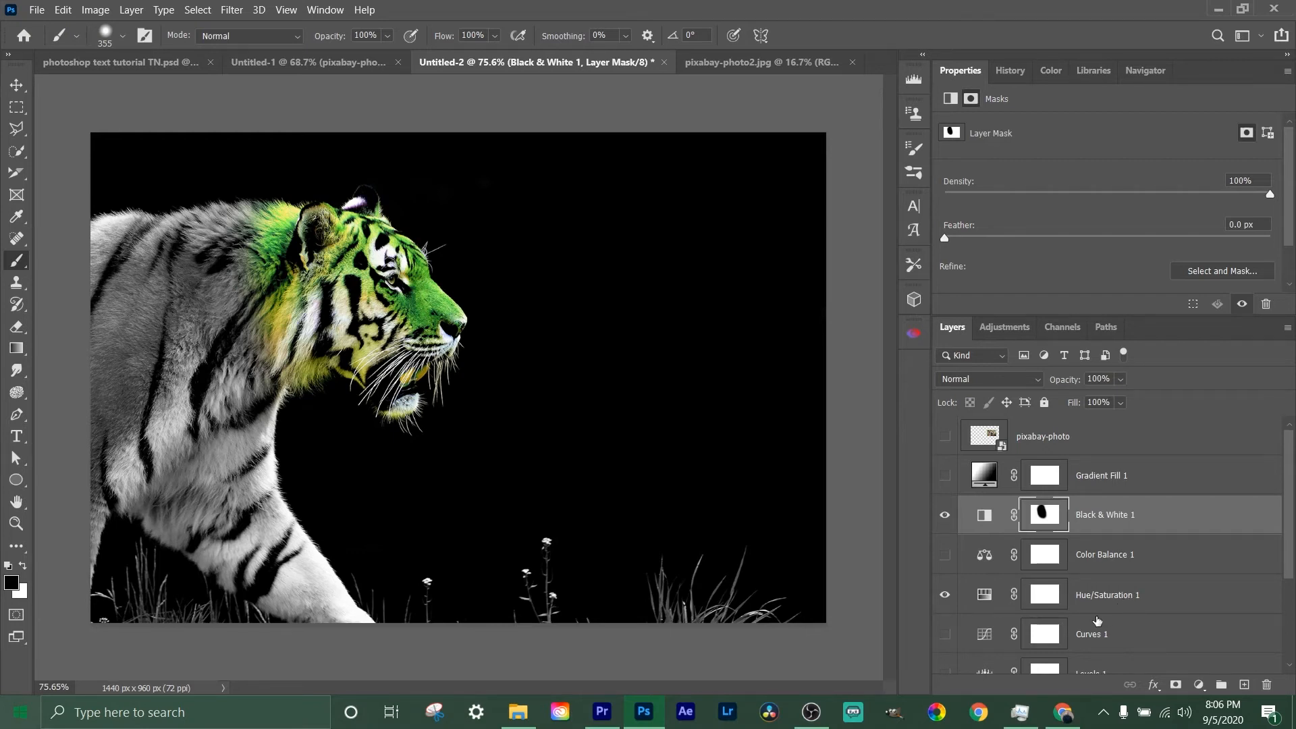
Delete all the adjustment layers together with the gradient fill layer
{"action": "scroll", "coordinate": [1097, 619], "scroll_direction": "down", "scroll_amount": 3}
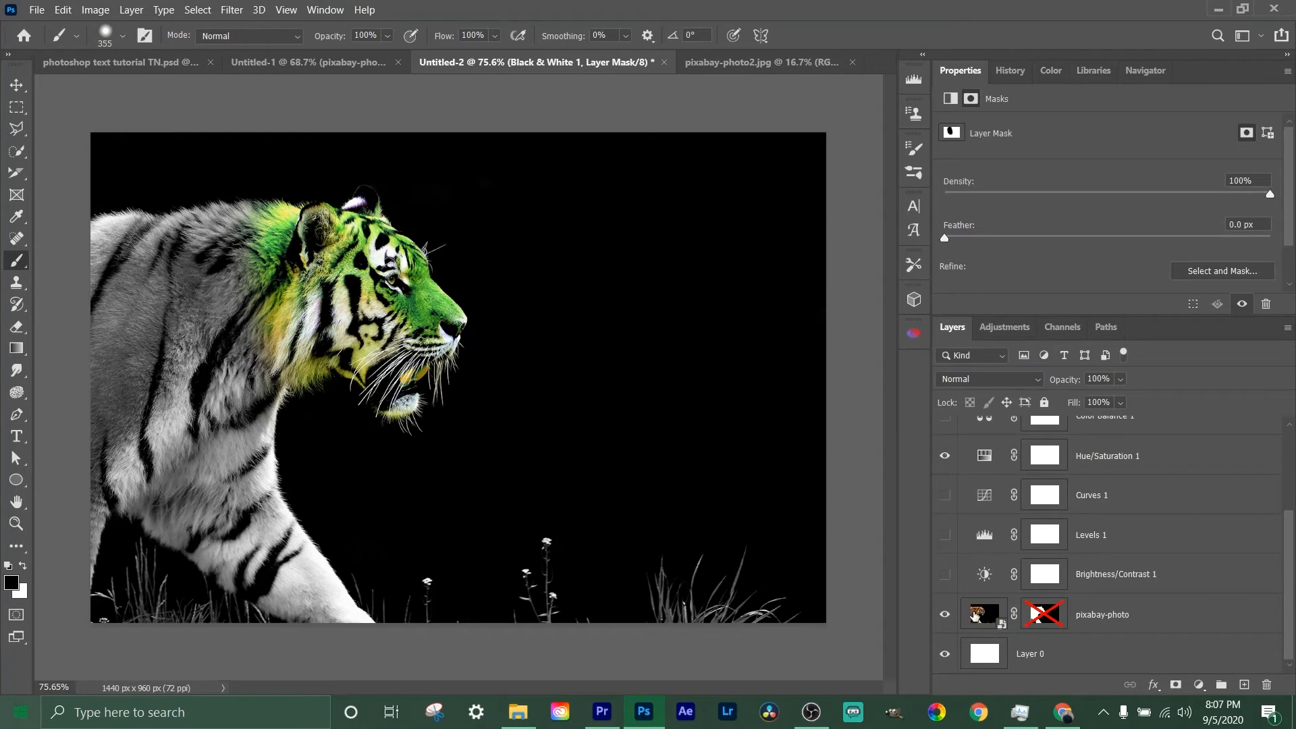
{"action": "left_click", "coordinate": [1105, 573]}
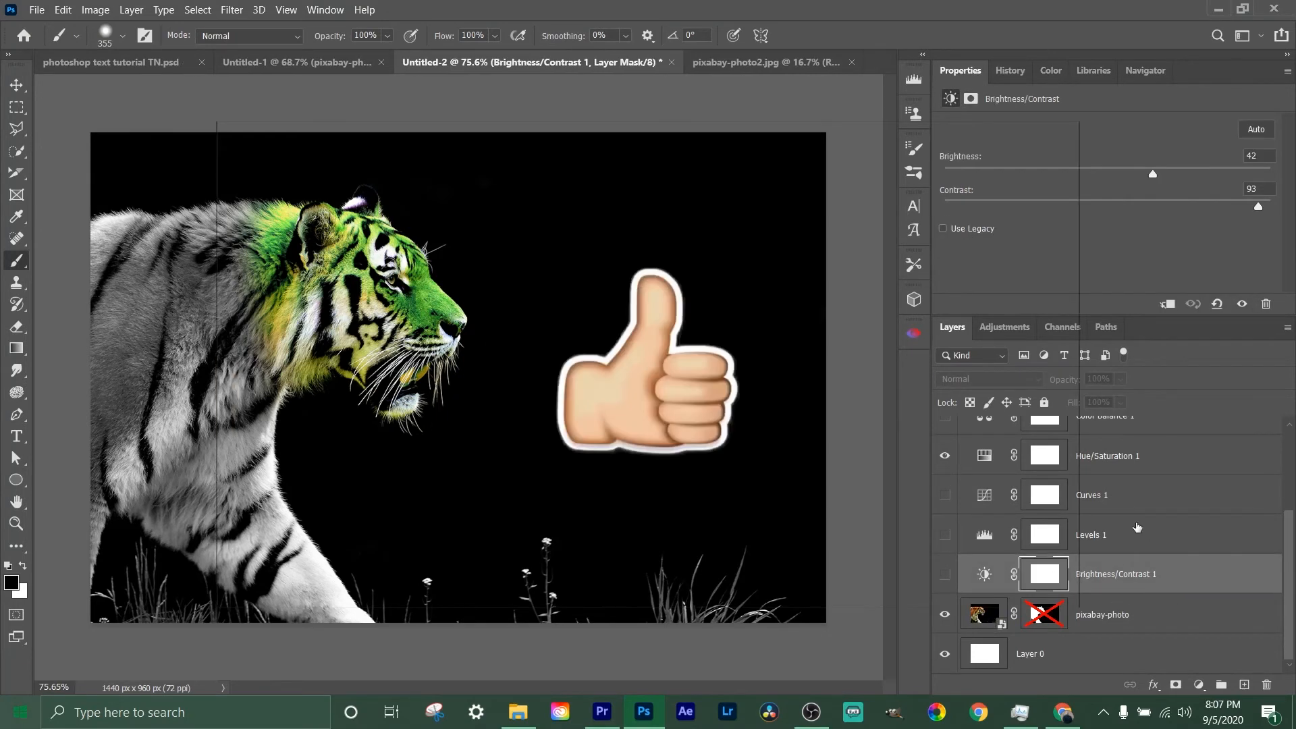
{"action": "left_click", "coordinate": [1132, 540], "text": "ctrl"}
{"action": "left_click", "coordinate": [1141, 497], "text": "ctrl"}
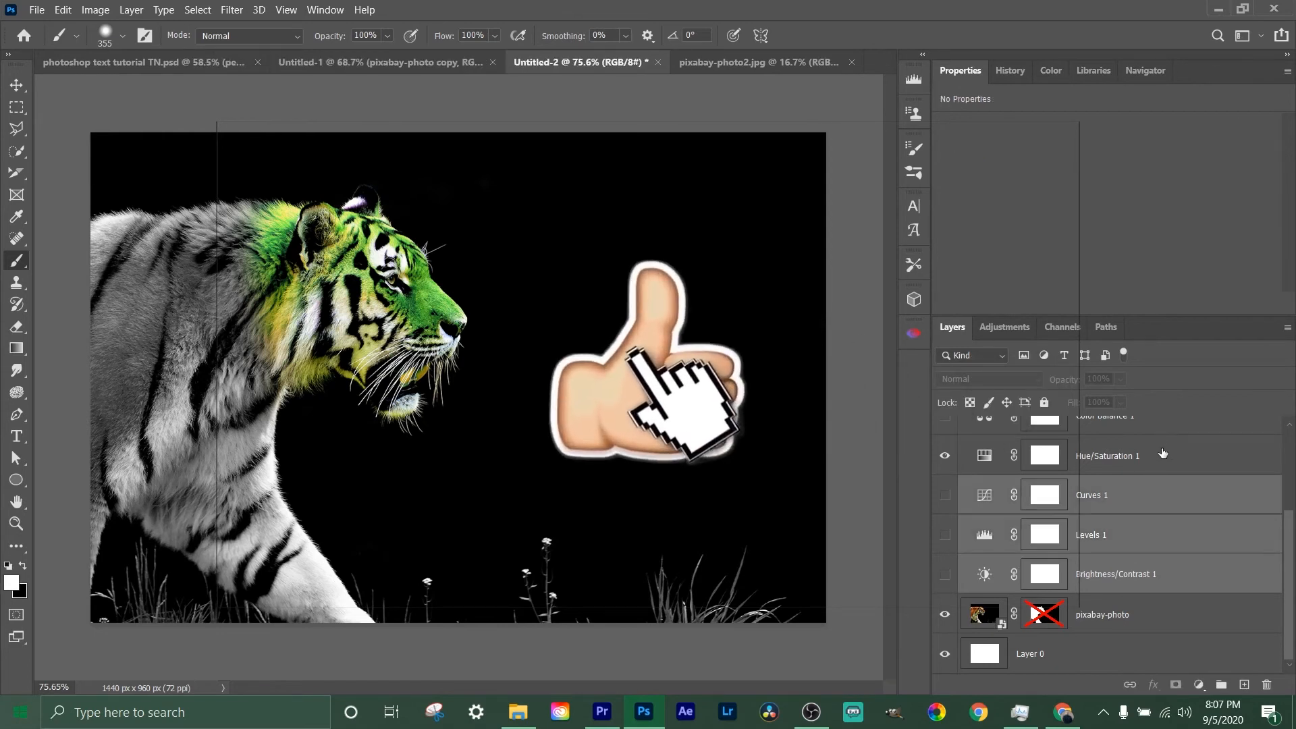
{"action": "left_click", "coordinate": [1166, 452], "text": "ctrl"}
{"action": "scroll", "coordinate": [1139, 545], "scroll_direction": "up", "scroll_amount": 1}
{"action": "scroll", "coordinate": [1139, 545], "scroll_direction": "up", "scroll_amount": 2}
{"action": "left_click", "coordinate": [1151, 534], "text": "ctrl"}
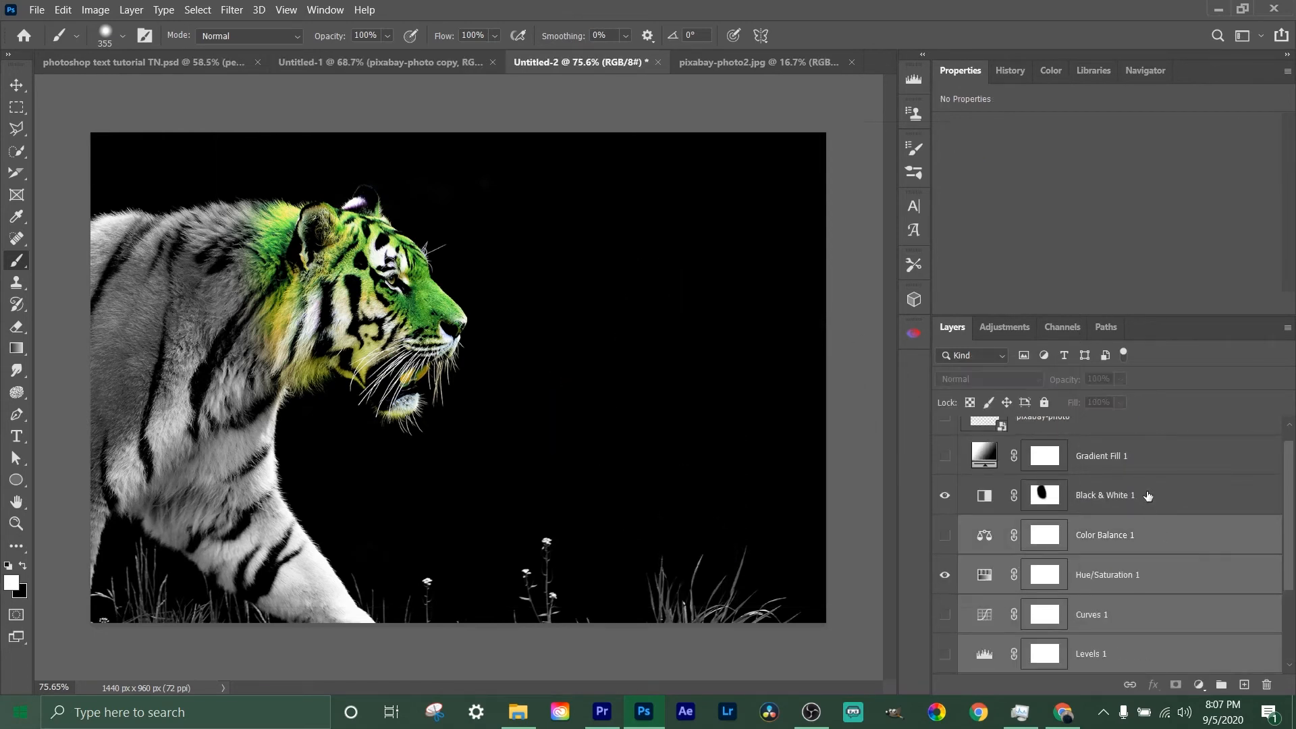
{"action": "left_click", "coordinate": [1143, 496], "text": "ctrl"}
{"action": "left_click", "coordinate": [1143, 458], "text": "ctrl"}
{"action": "scroll", "coordinate": [1147, 539], "scroll_direction": "up", "scroll_amount": 1}
{"action": "left_click_drag", "start_coordinate": [1111, 506], "coordinate": [1268, 688]}
Make the koala photo layer visible and select it as the active layer
{"action": "left_click", "coordinate": [944, 438]}
{"action": "left_click", "coordinate": [945, 438]}
{"action": "left_click", "coordinate": [944, 438]}
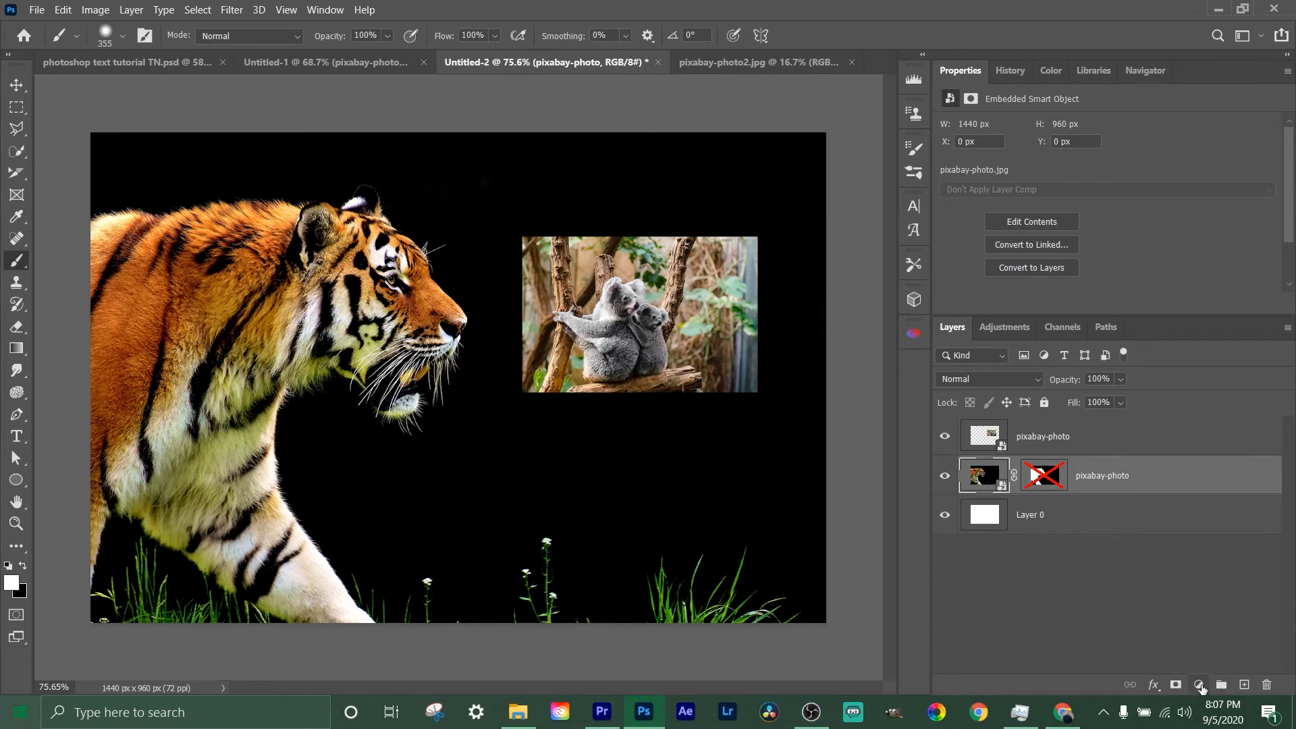
{"action": "key", "text": "alt+bracketright"}
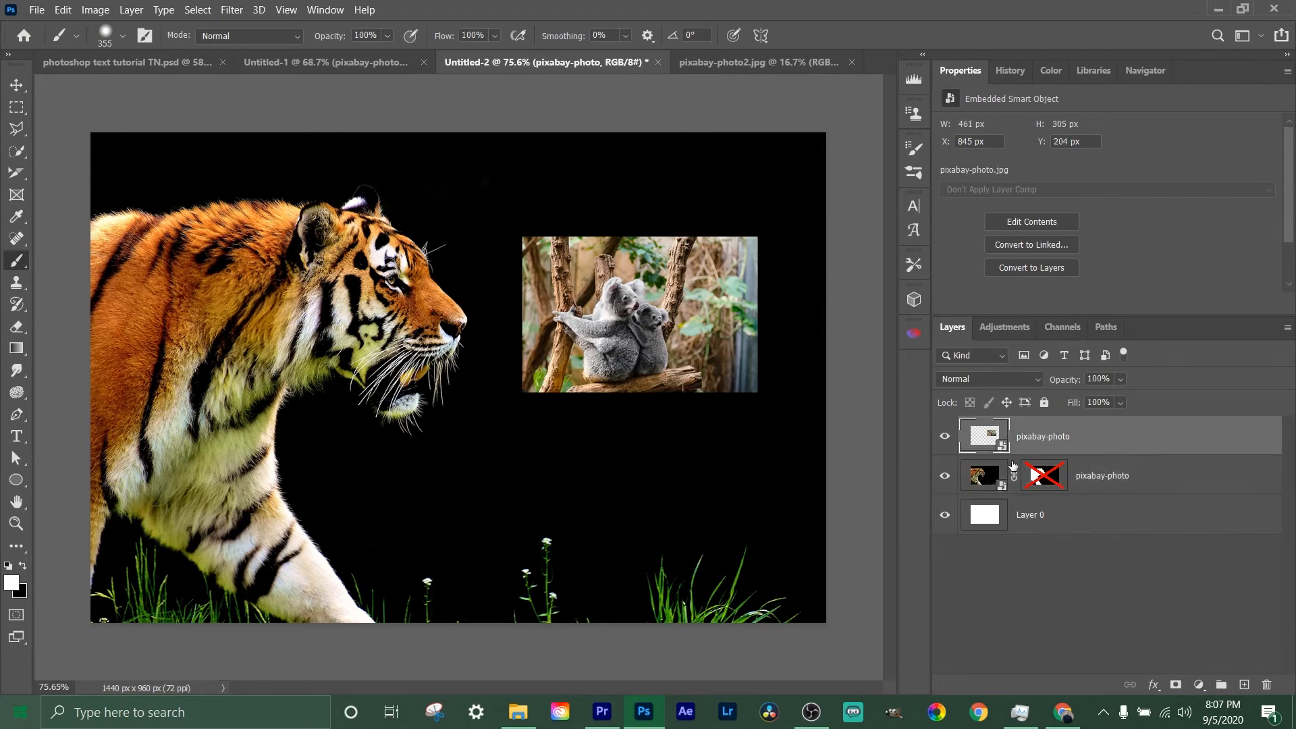
Add a Hue/Saturation adjustment layer above the koala photo layer and set its hue to +92
{"action": "left_click", "coordinate": [1199, 684]}
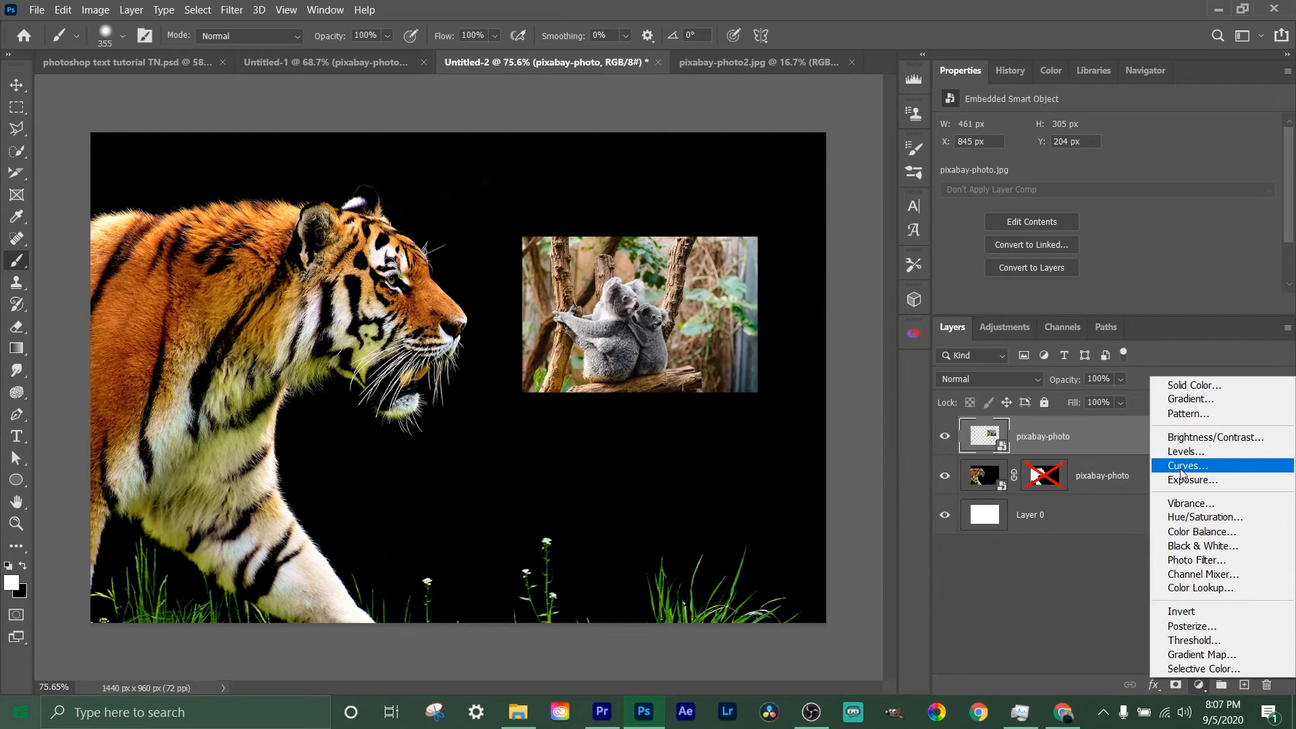
{"action": "left_click", "coordinate": [1205, 517]}
{"action": "left_click_drag", "start_coordinate": [1107, 192], "coordinate": [1214, 198]}
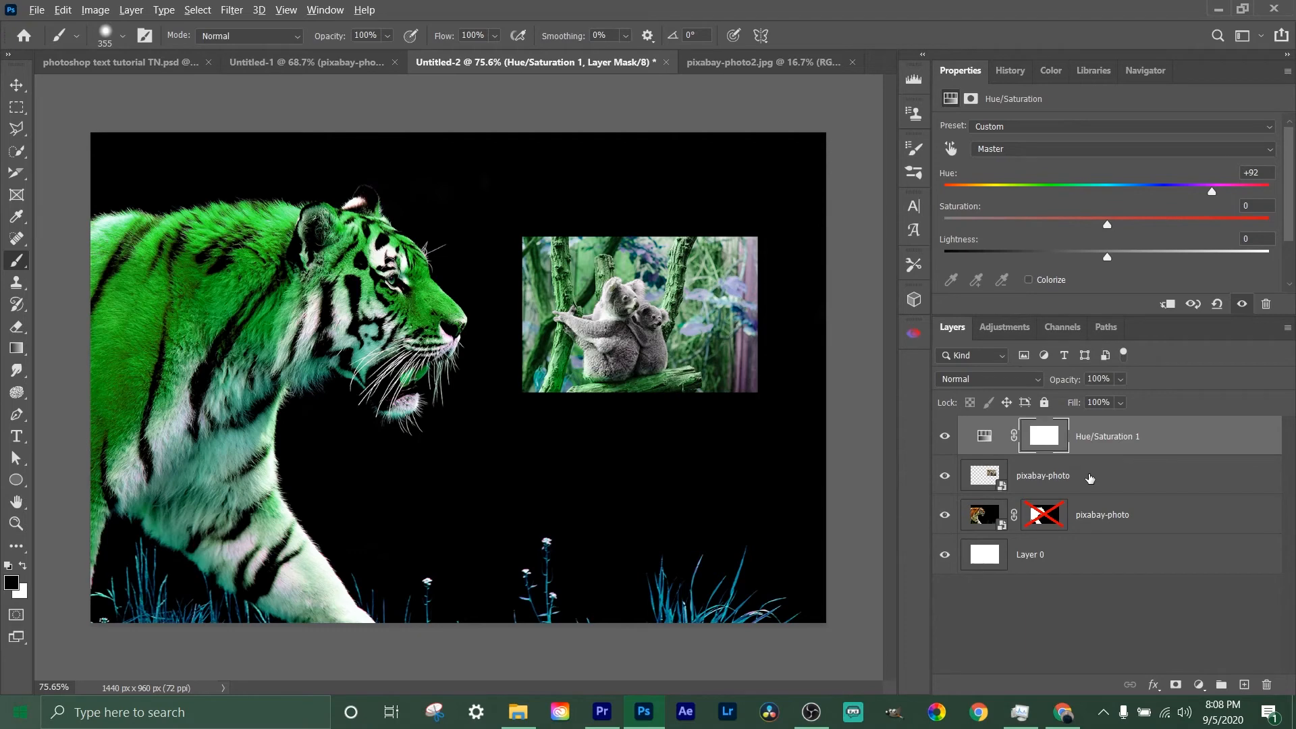
Try clipping the Hue/Saturation layer to the koala photo layer and release the clipping mask again, twice over
{"action": "left_click", "coordinate": [1086, 453], "text": "alt"}
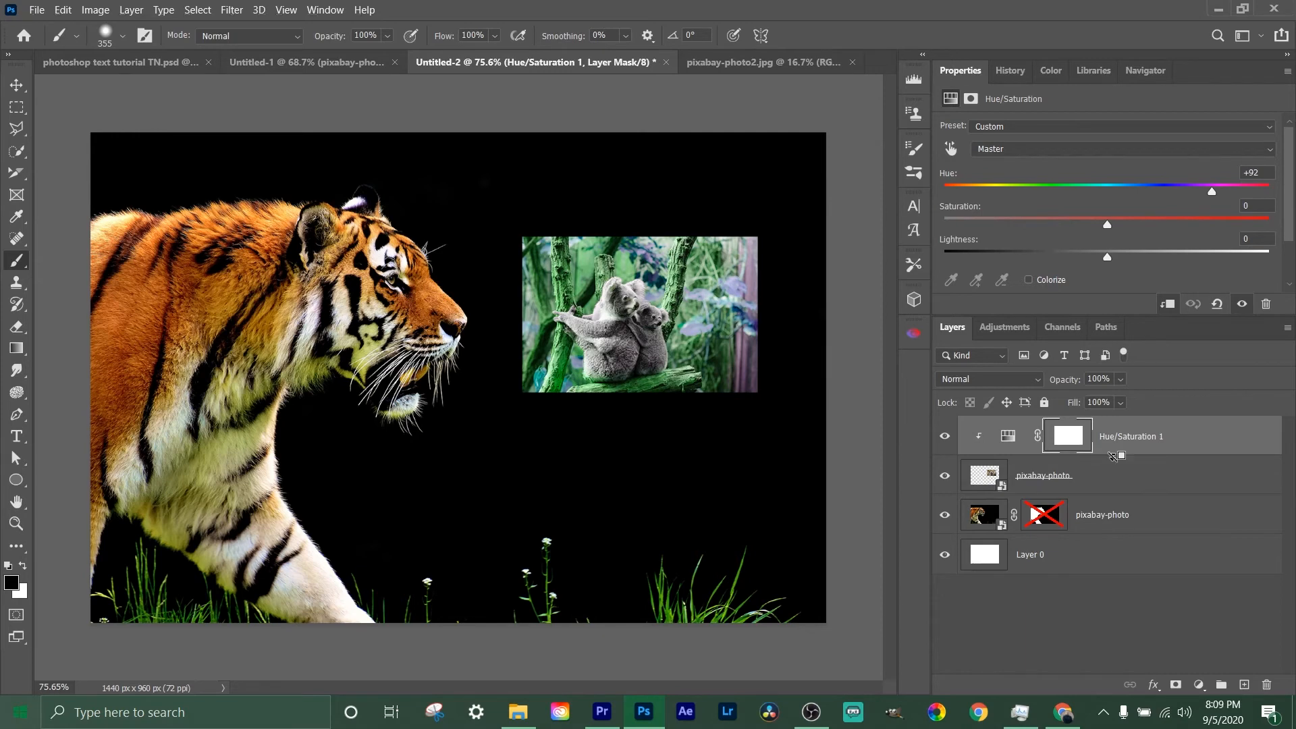
{"action": "left_click", "coordinate": [1114, 457], "text": "alt"}
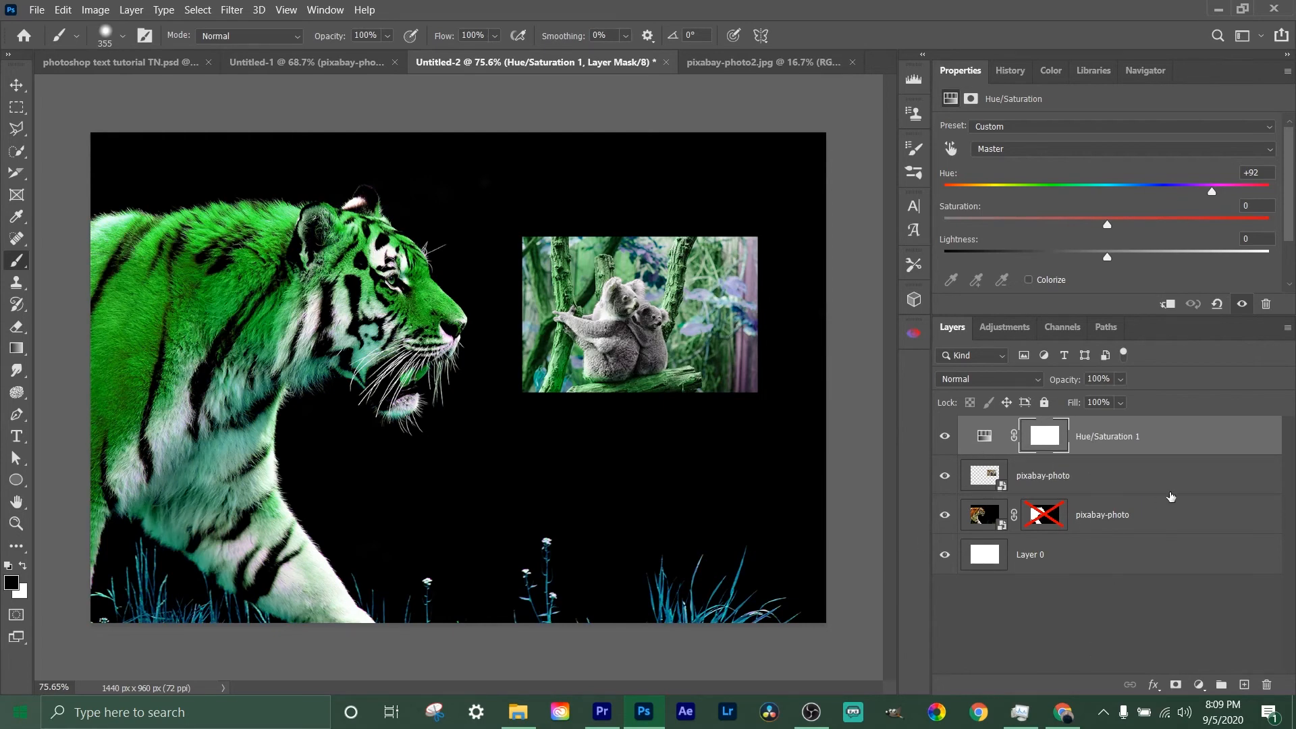
{"action": "right_click", "coordinate": [1144, 437]}
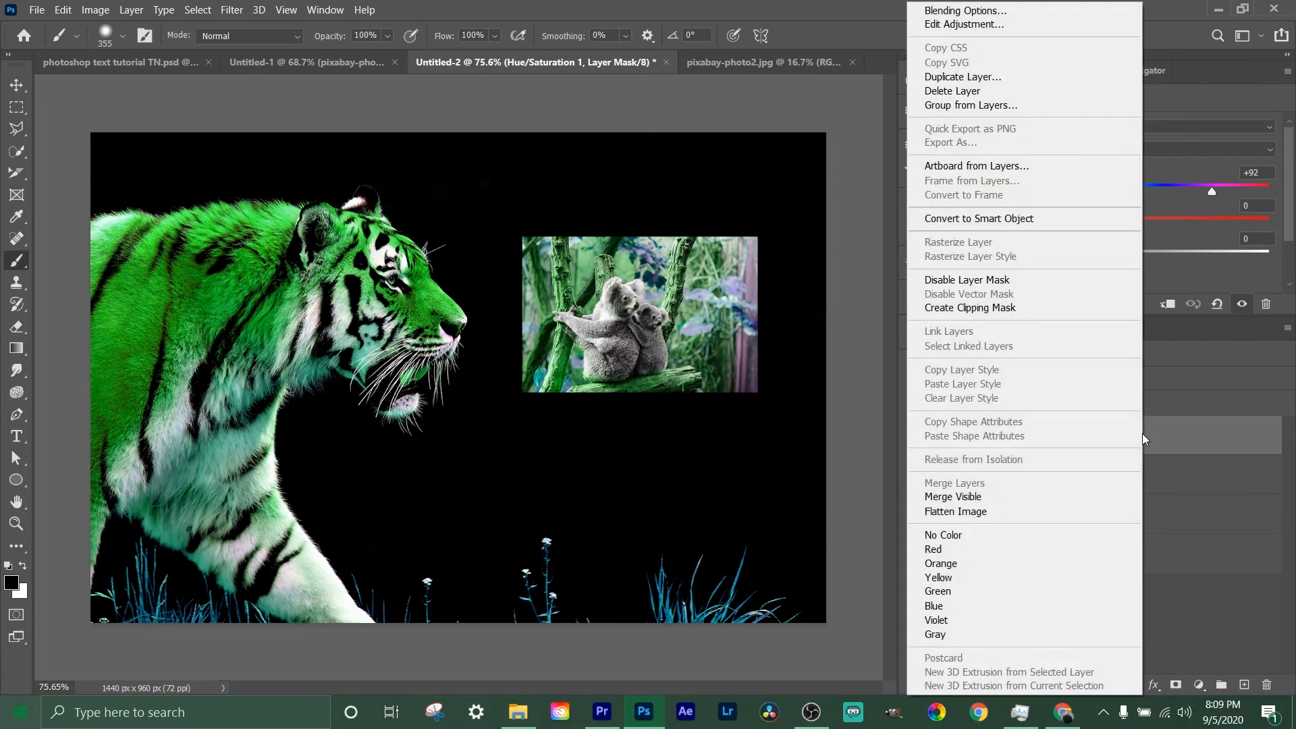
{"action": "left_click", "coordinate": [983, 314]}
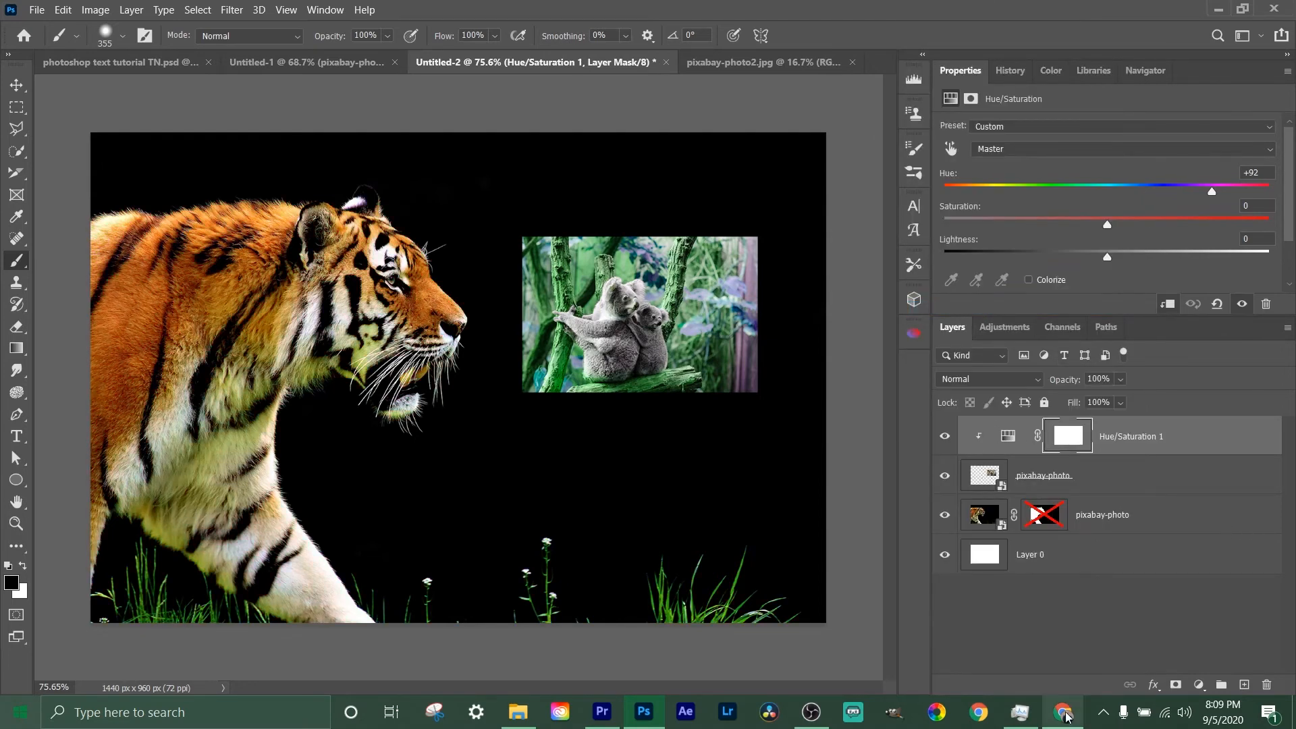
{"action": "mouse_move", "coordinate": [1067, 717]}
{"action": "right_click", "coordinate": [1177, 436]}
{"action": "key", "text": "Escape"}
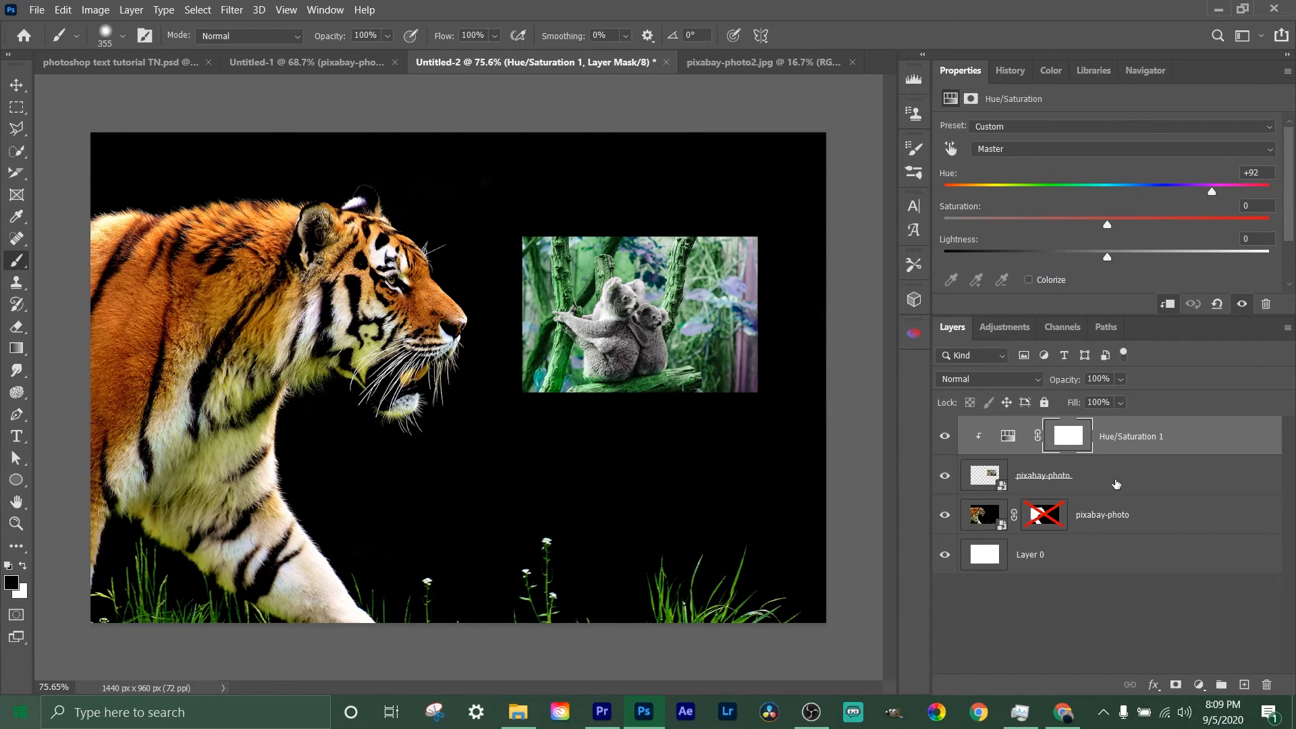
{"action": "left_click", "coordinate": [1107, 456], "text": "alt"}
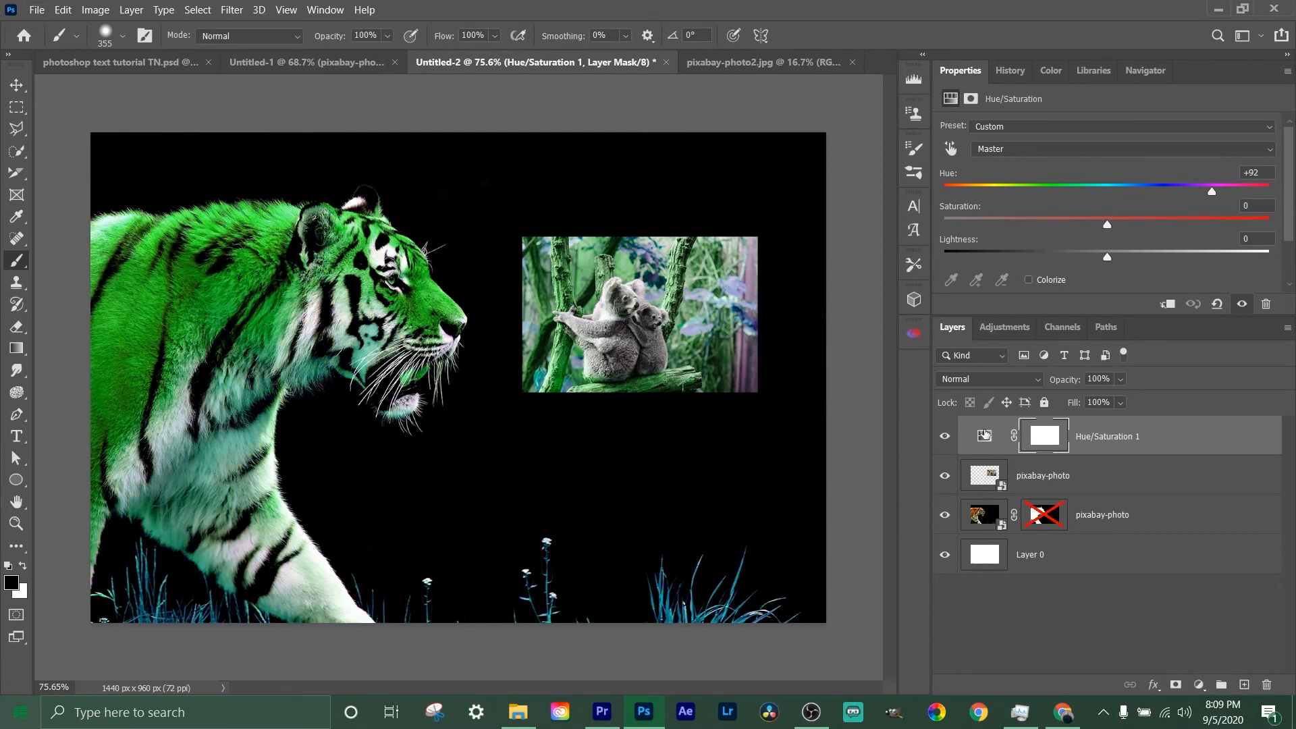
Try merging the Hue/Saturation layer with the koala photo layer, undo the merge and its clipping, and deselect all layers
{"action": "left_click", "coordinate": [1176, 443]}
{"action": "left_click", "coordinate": [1110, 484], "text": "shift"}
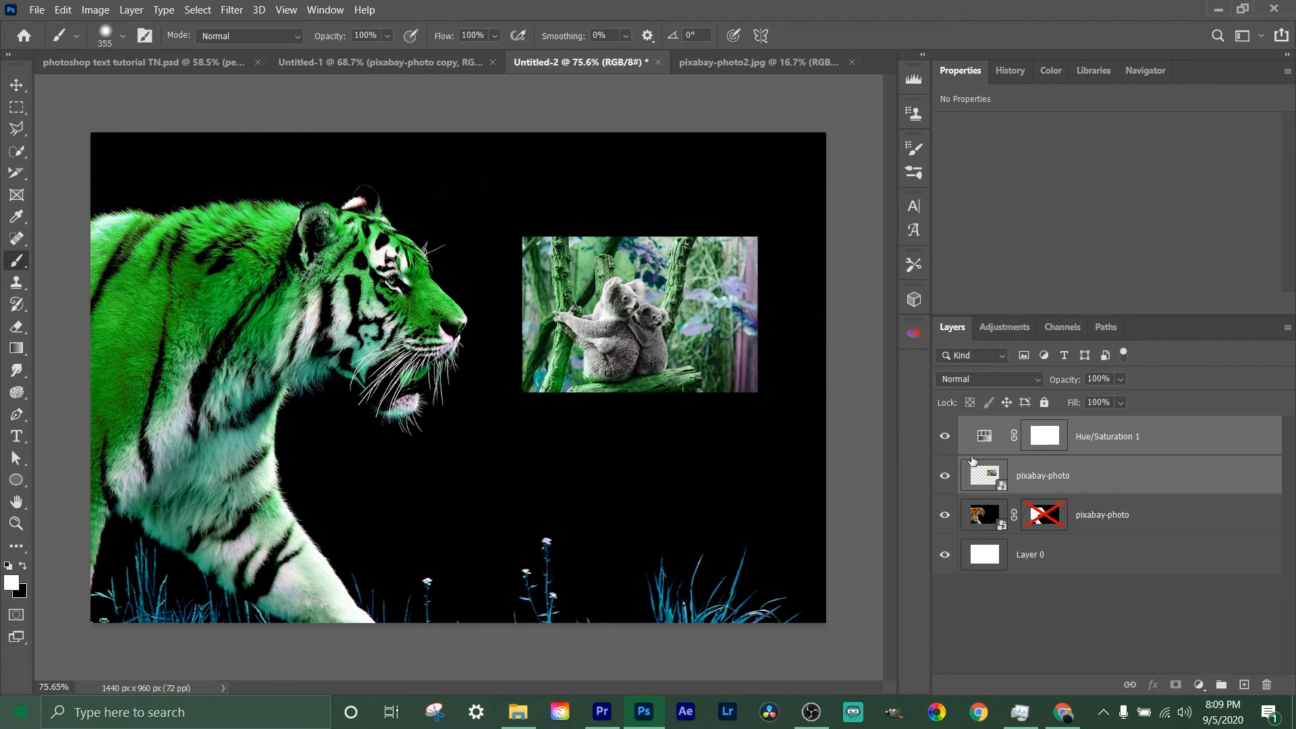
{"action": "right_click", "coordinate": [1125, 472]}
{"action": "left_click", "coordinate": [997, 501]}
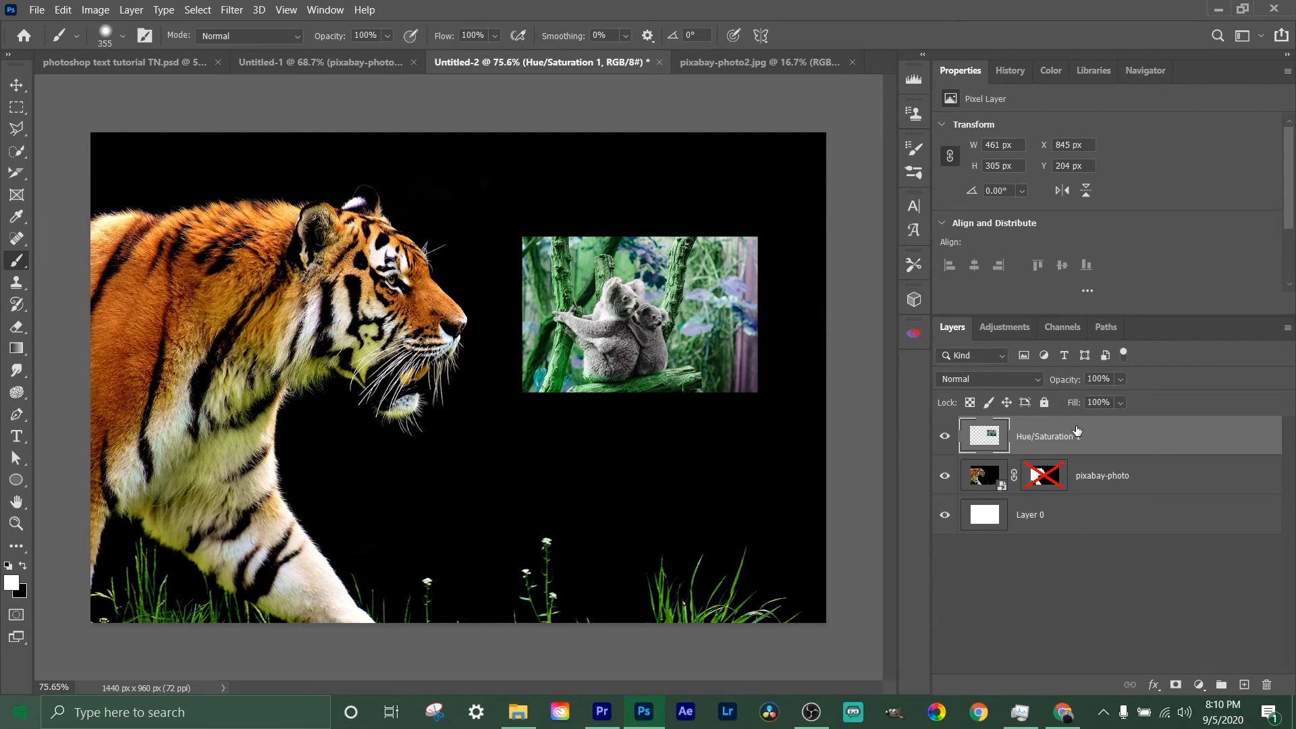
{"action": "left_click_drag", "start_coordinate": [1054, 445], "coordinate": [1053, 456]}
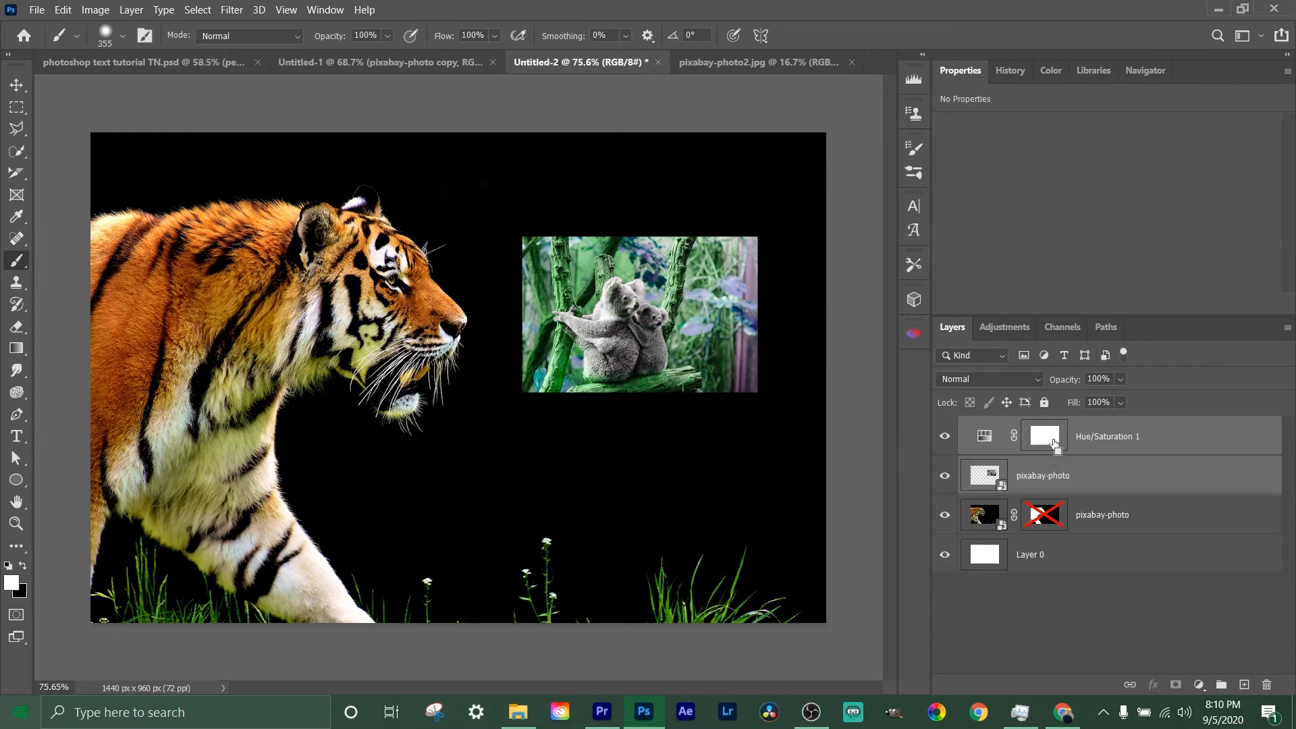
{"action": "left_click", "coordinate": [1106, 603]}
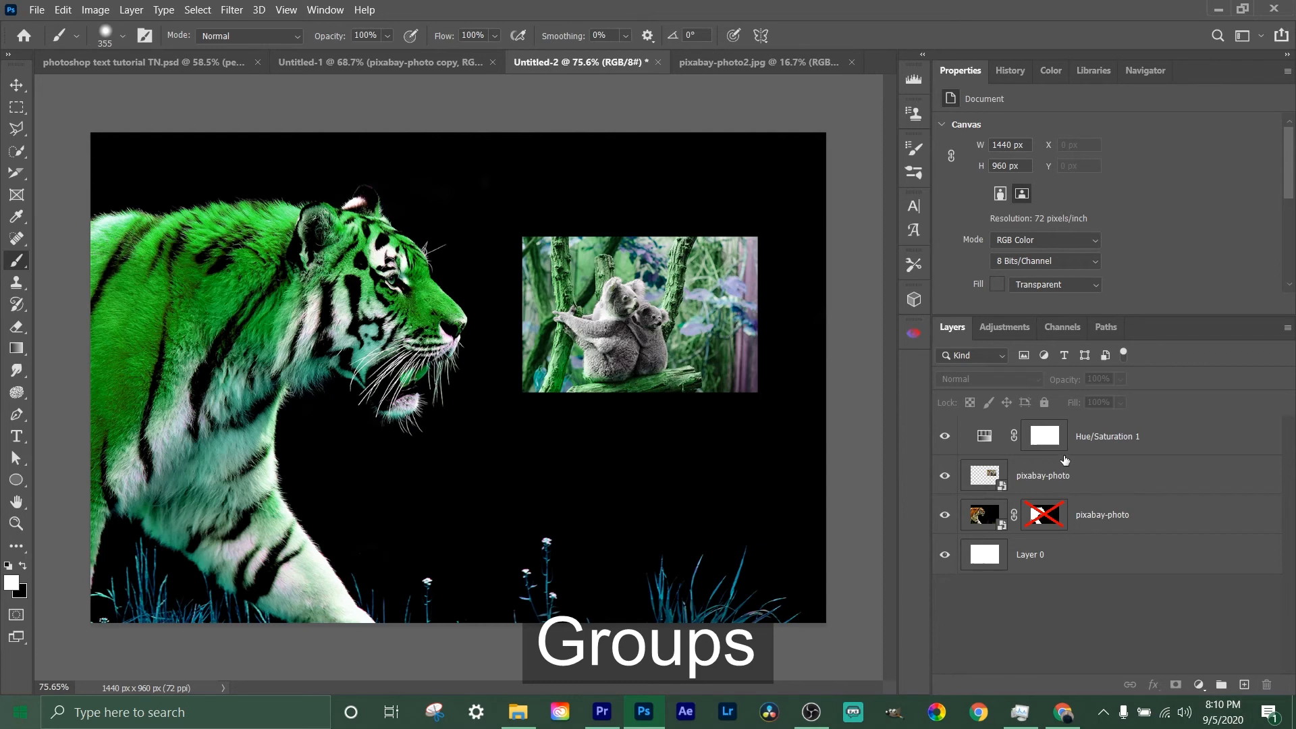
Group the Hue/Saturation layer and the koala photo layer together
{"action": "left_click", "coordinate": [1146, 437]}
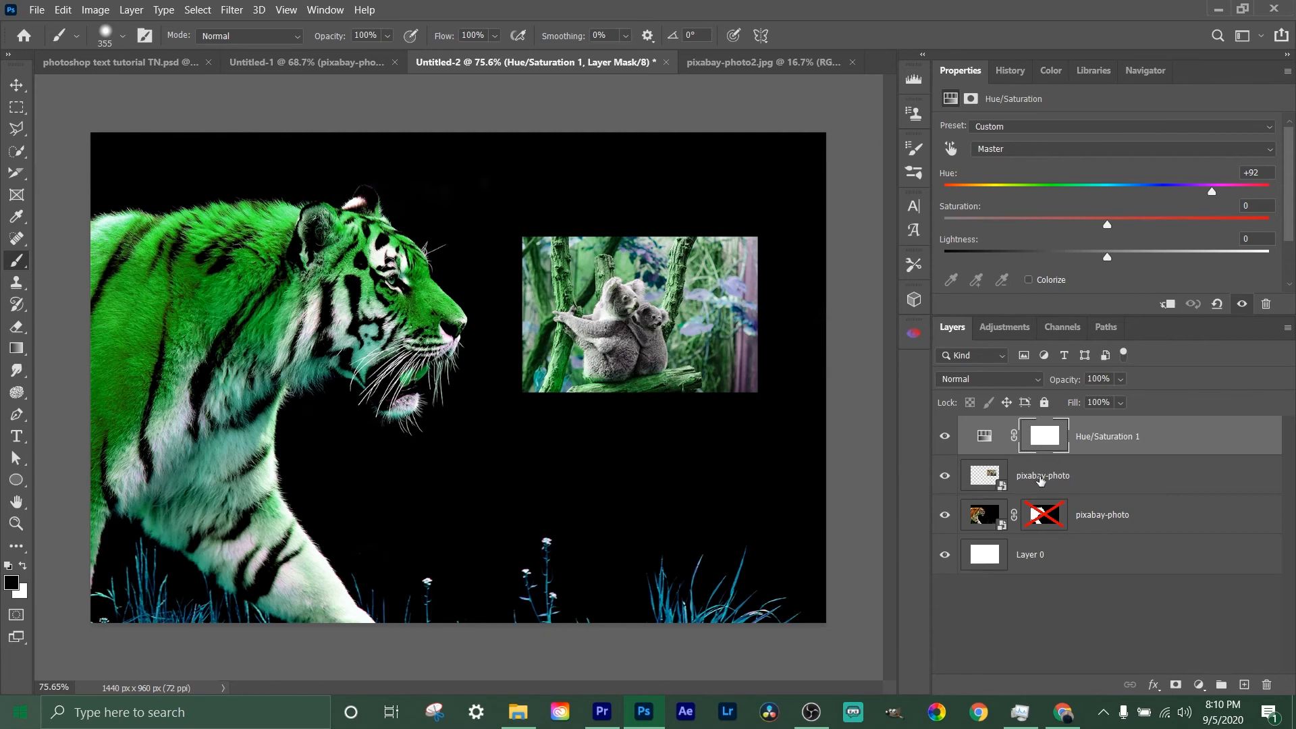
{"action": "left_click", "coordinate": [1170, 442]}
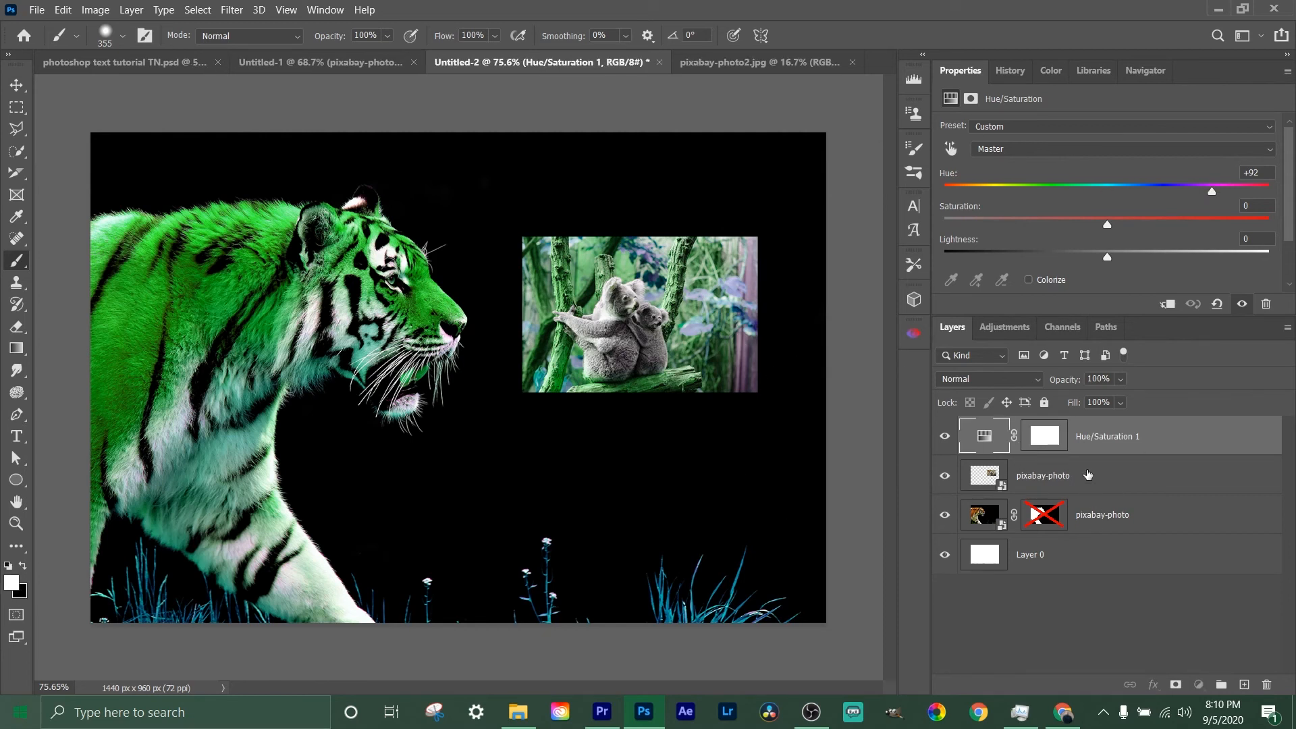
{"action": "left_click", "coordinate": [1087, 476], "text": "shift"}
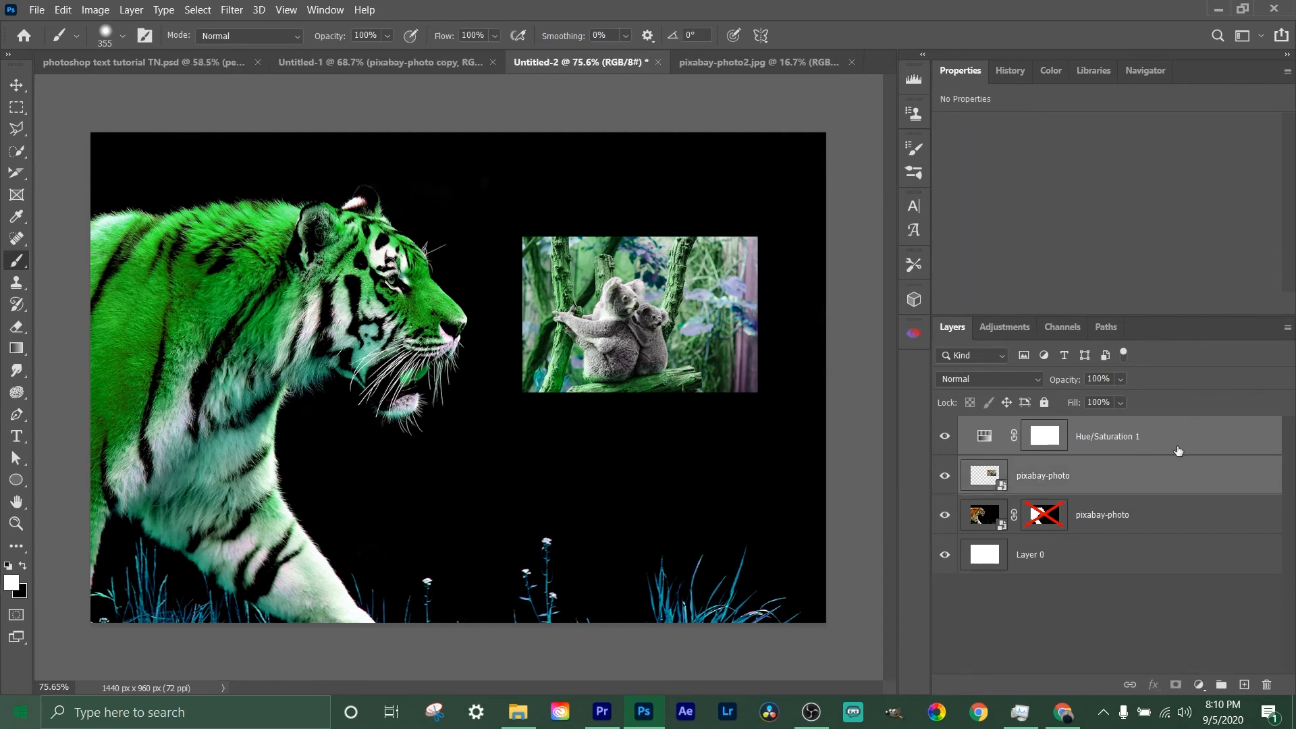
{"action": "left_click", "coordinate": [1222, 685]}
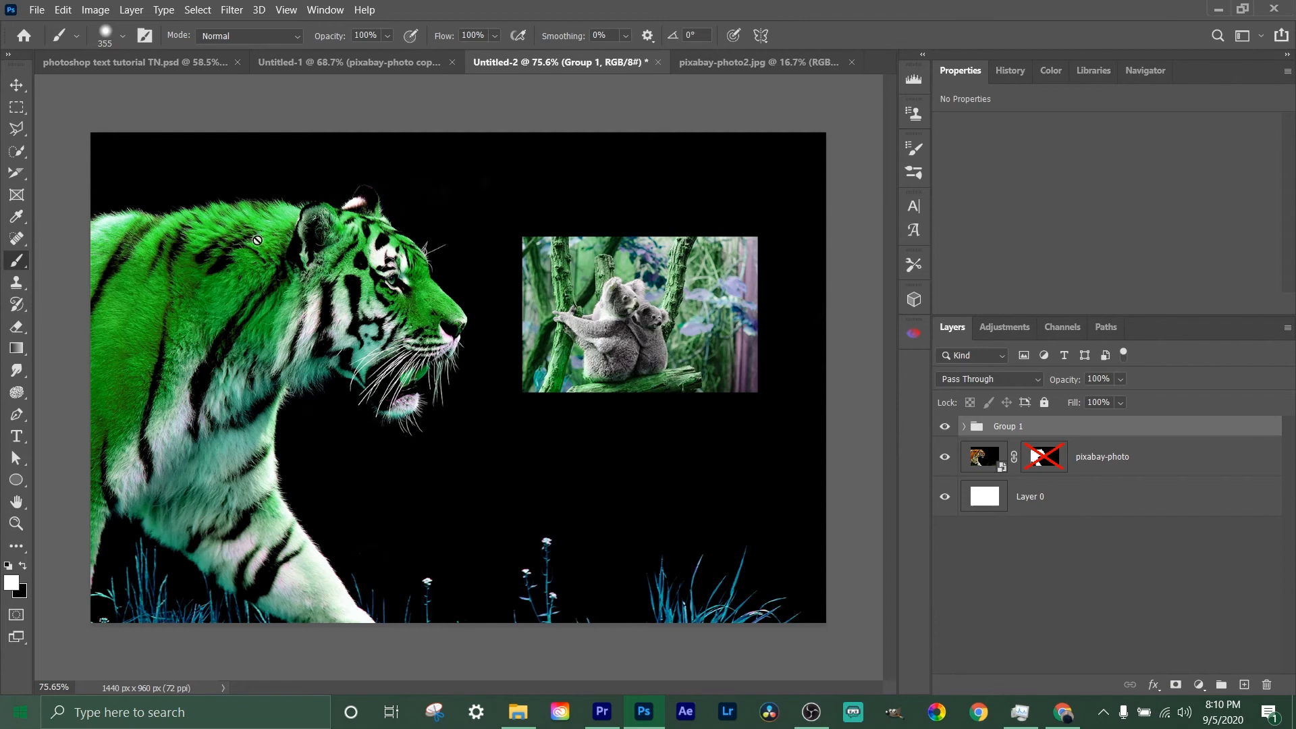
Expand the group, clip the Hue/Saturation layer to the koala photo layer, and collapse the group again
{"action": "left_click", "coordinate": [964, 427]}
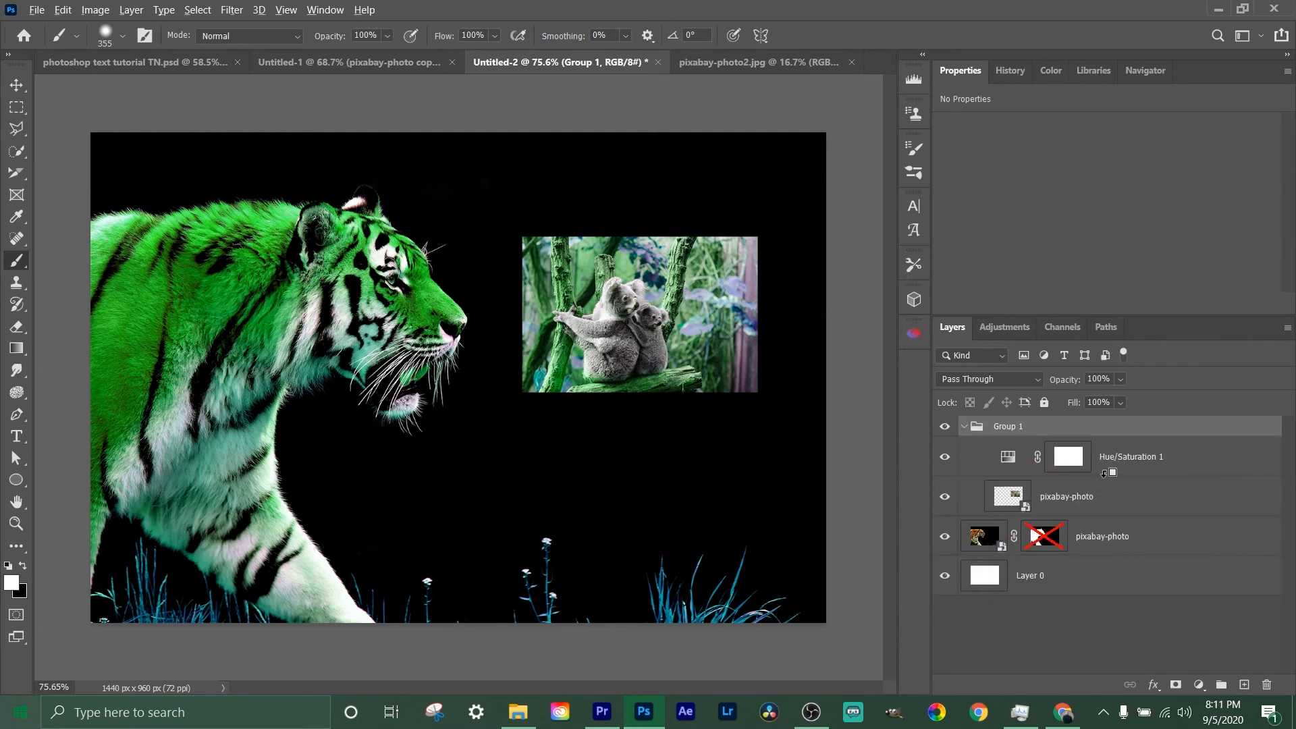
{"action": "left_click", "coordinate": [1104, 472], "text": "alt"}
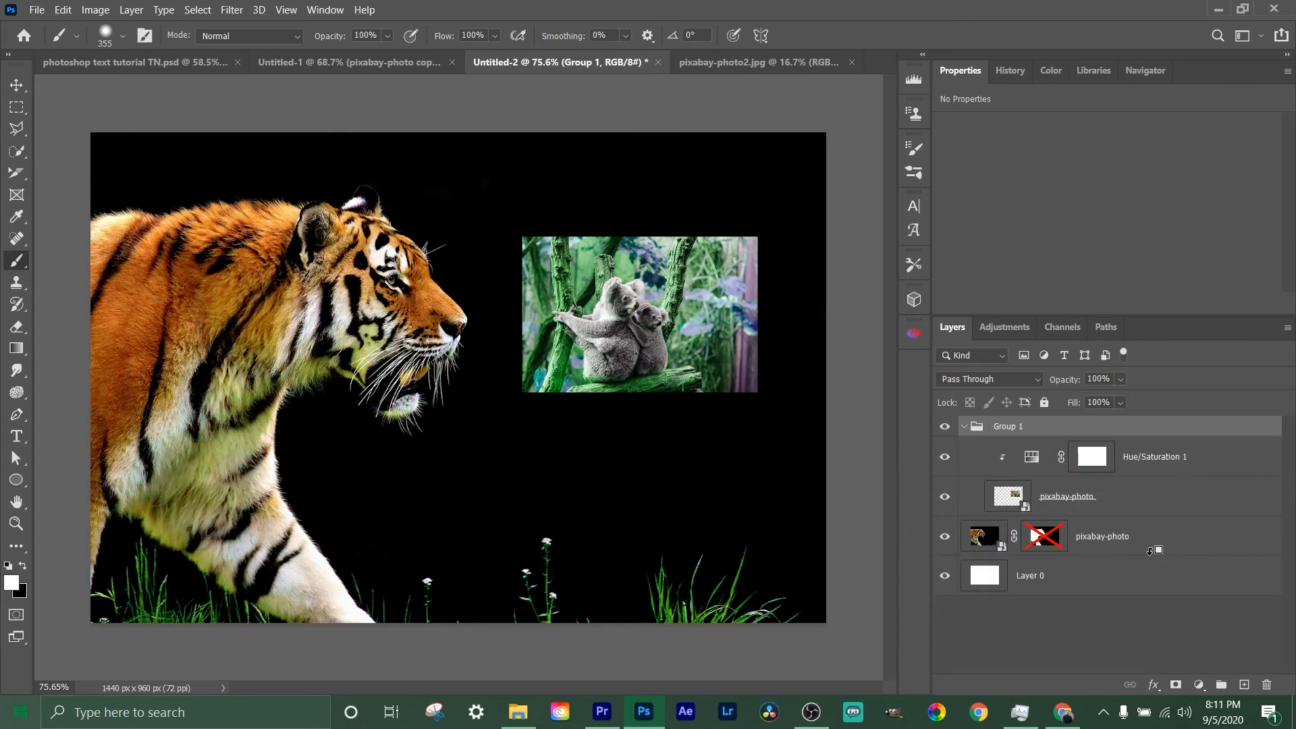
{"action": "left_click", "coordinate": [964, 427]}
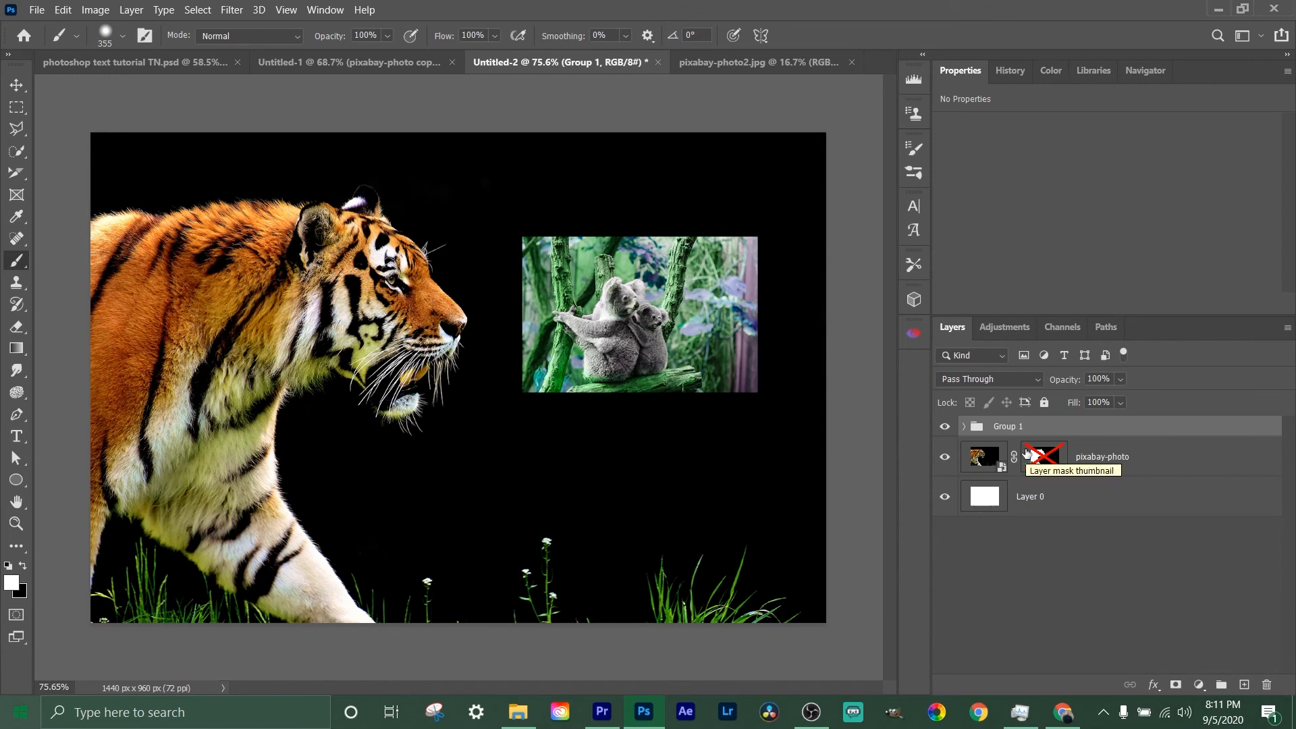
Create a horizontal text box about 1069 by 568 px across the tiger's head and koala photo, containing the word "text"
{"action": "left_click", "coordinate": [16, 437]}
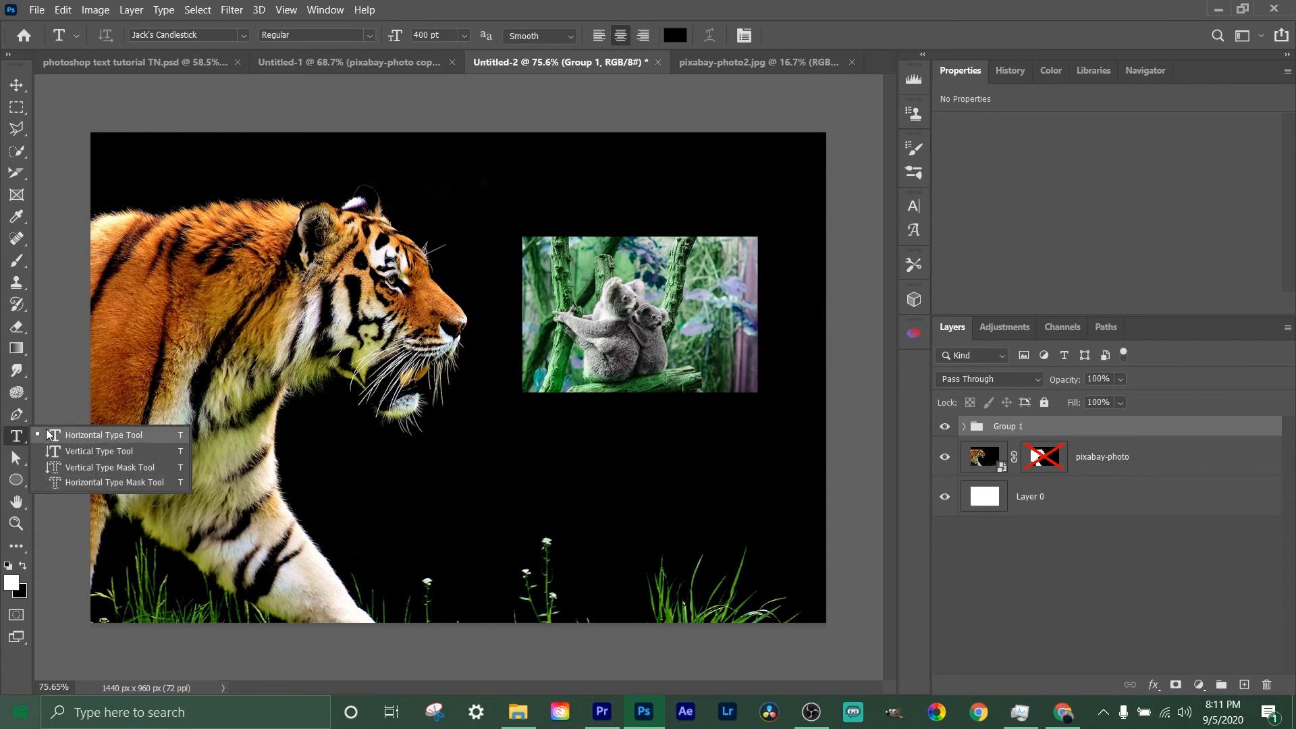
{"action": "left_click", "coordinate": [76, 438]}
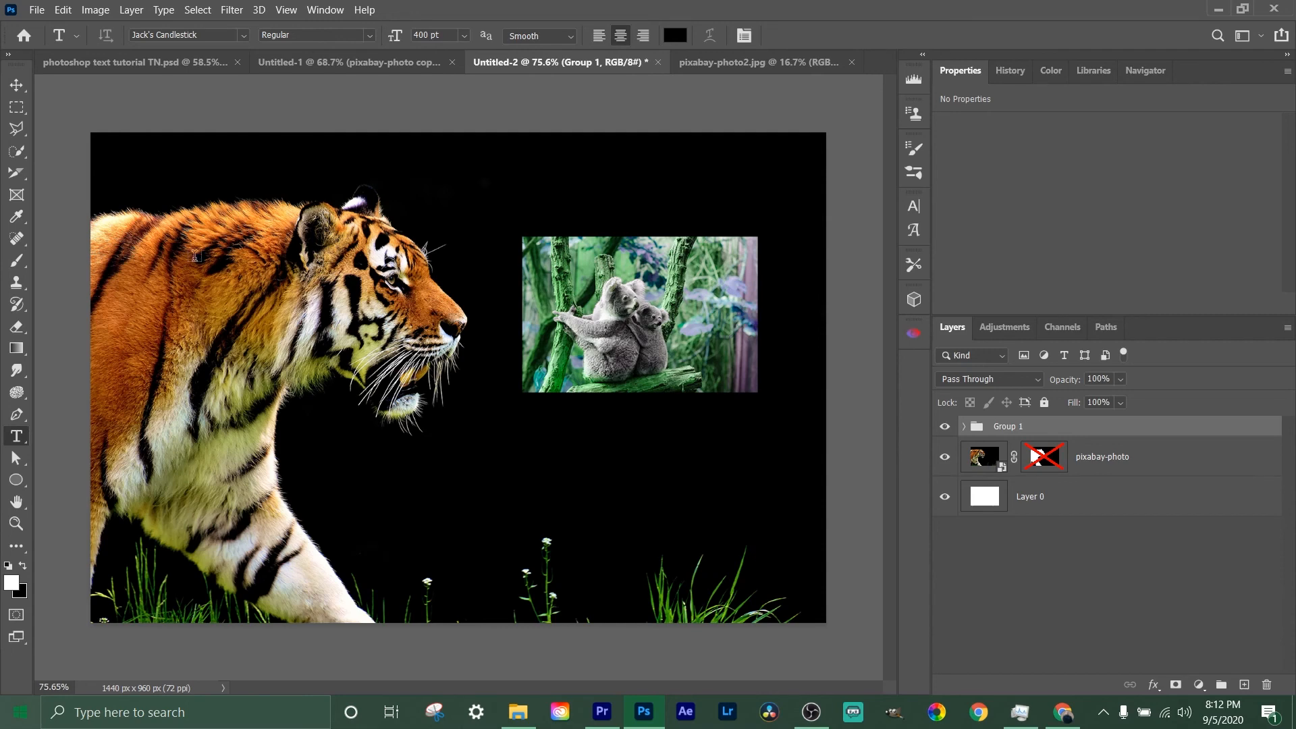
{"action": "left_click_drag", "start_coordinate": [171, 237], "coordinate": [752, 490]}
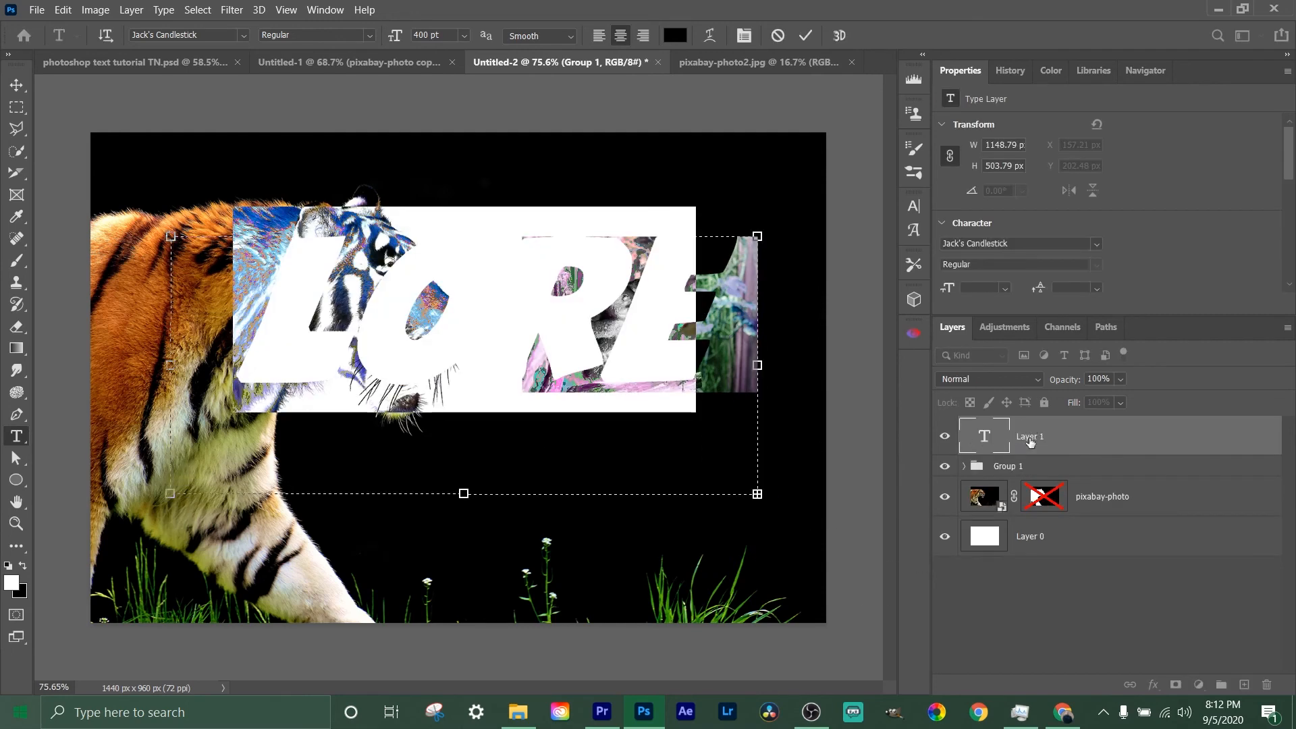
{"action": "left_click", "coordinate": [1078, 446]}
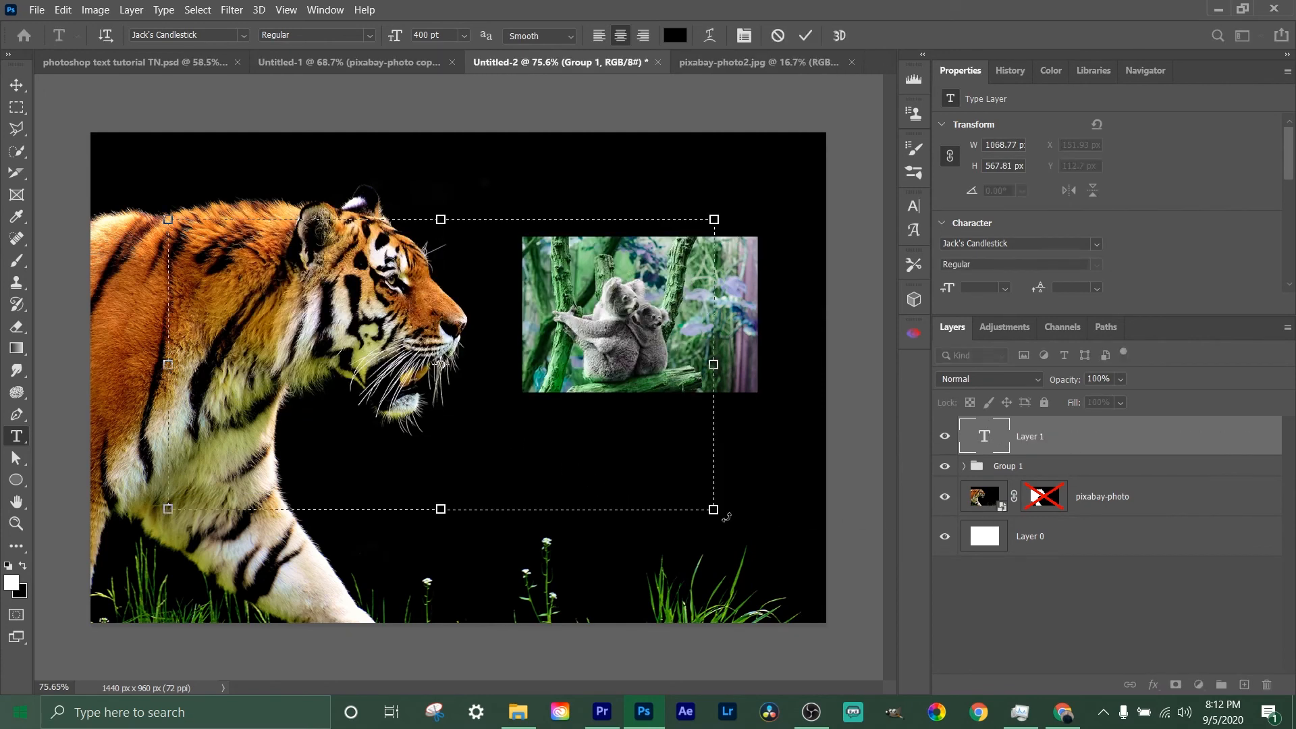
{"action": "type", "text": "TEXT"}
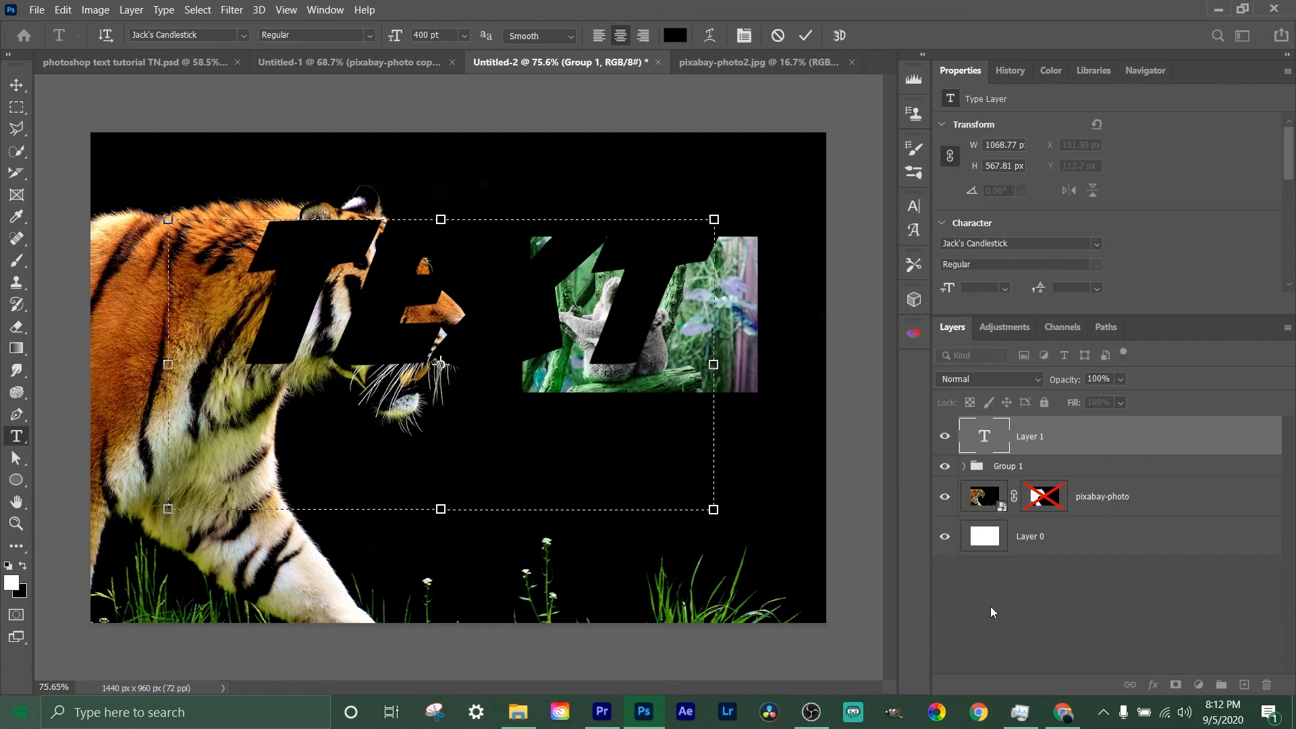
Set the text colour to #fcfcfc, commit the text, and move it below the koala photo over the tiger's legs
{"action": "scroll", "coordinate": [1113, 184], "scroll_direction": "down", "scroll_amount": 3}
{"action": "left_click", "coordinate": [1059, 195]}
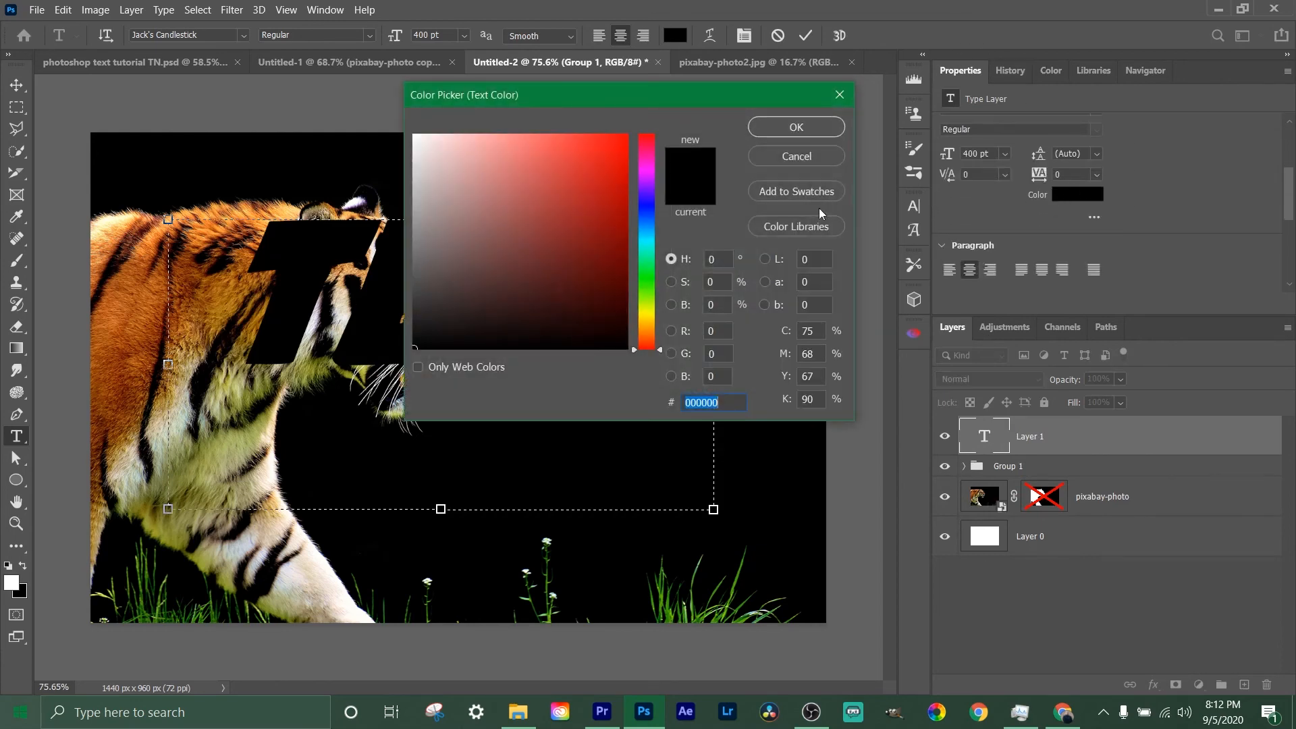
{"action": "type", "text": "fcfcfc"}
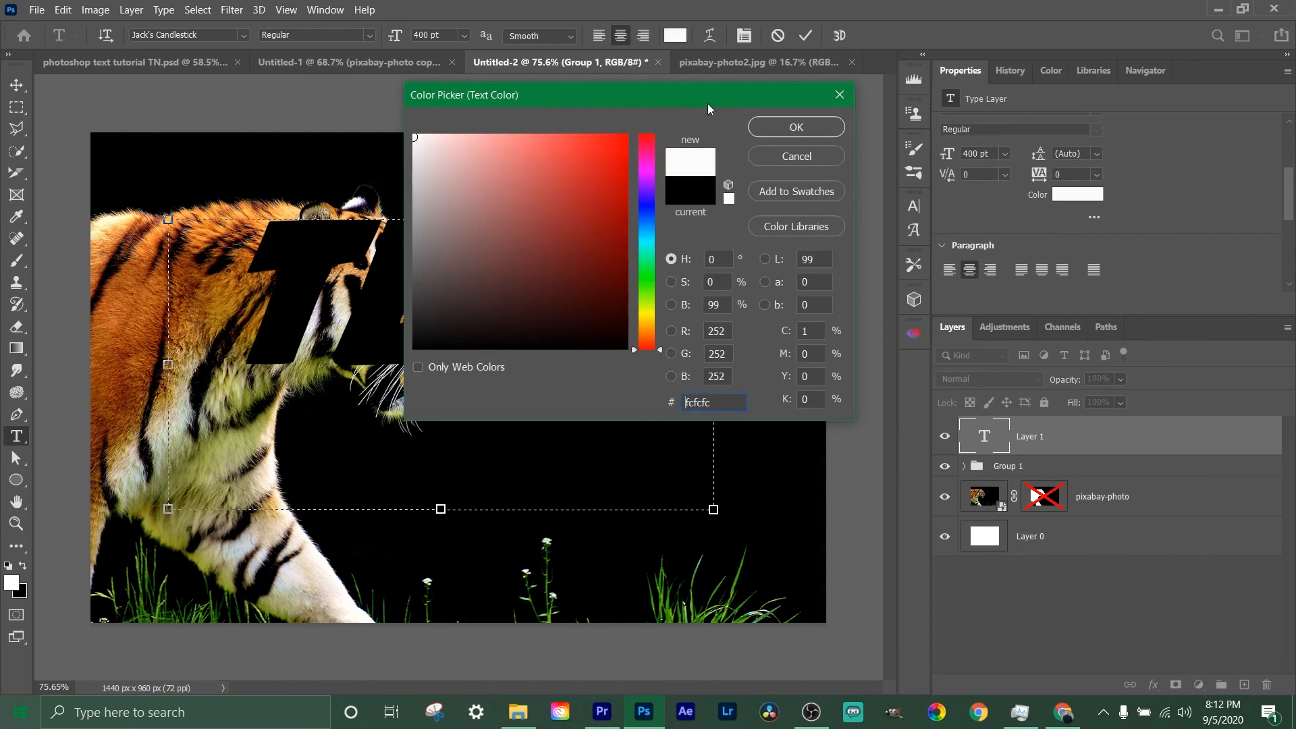
{"action": "left_click", "coordinate": [781, 132]}
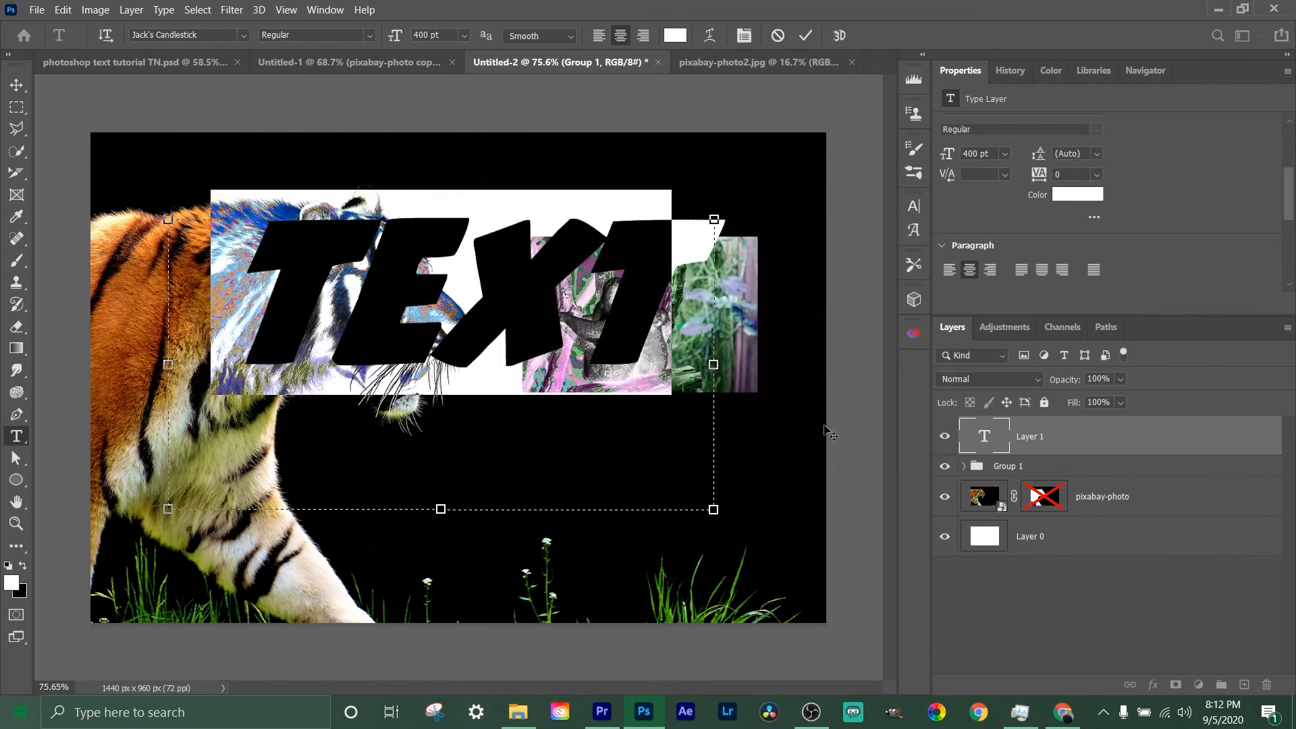
{"action": "key", "text": "ctrl+Return"}
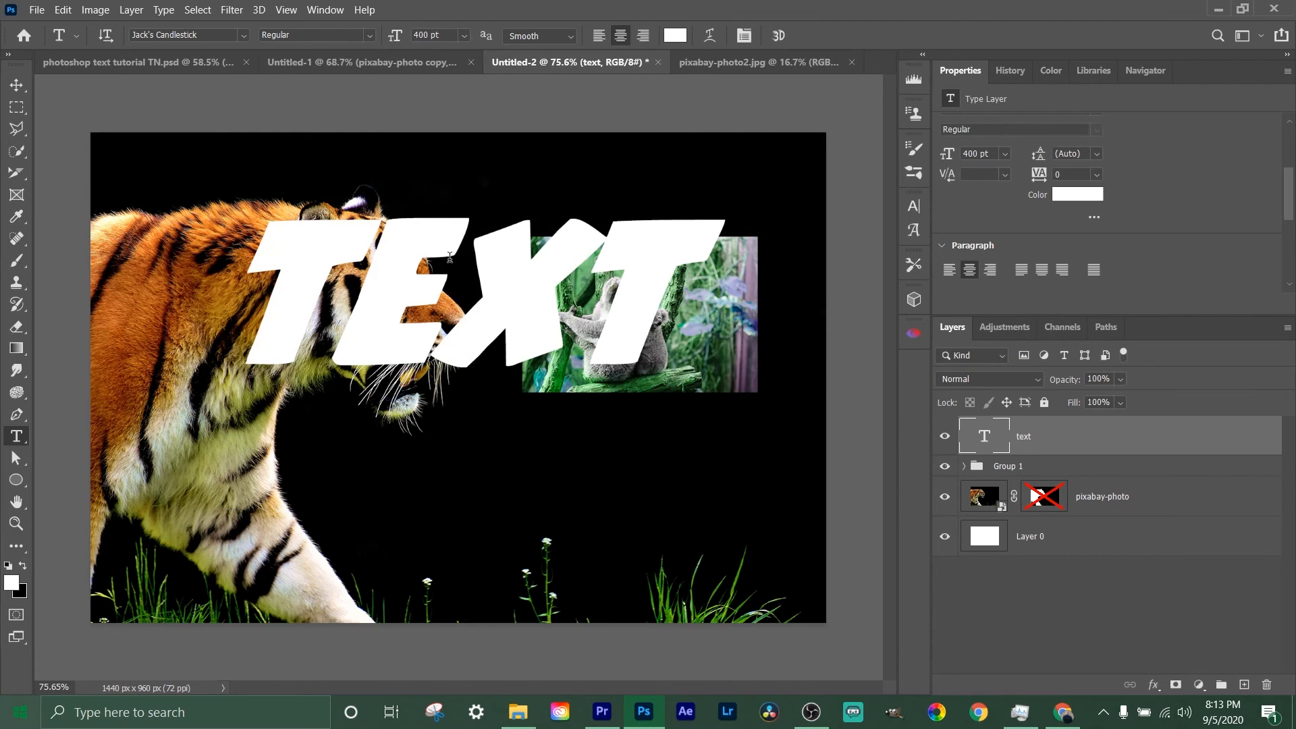
{"action": "left_click_drag", "start_coordinate": [438, 255], "coordinate": [403, 461]}
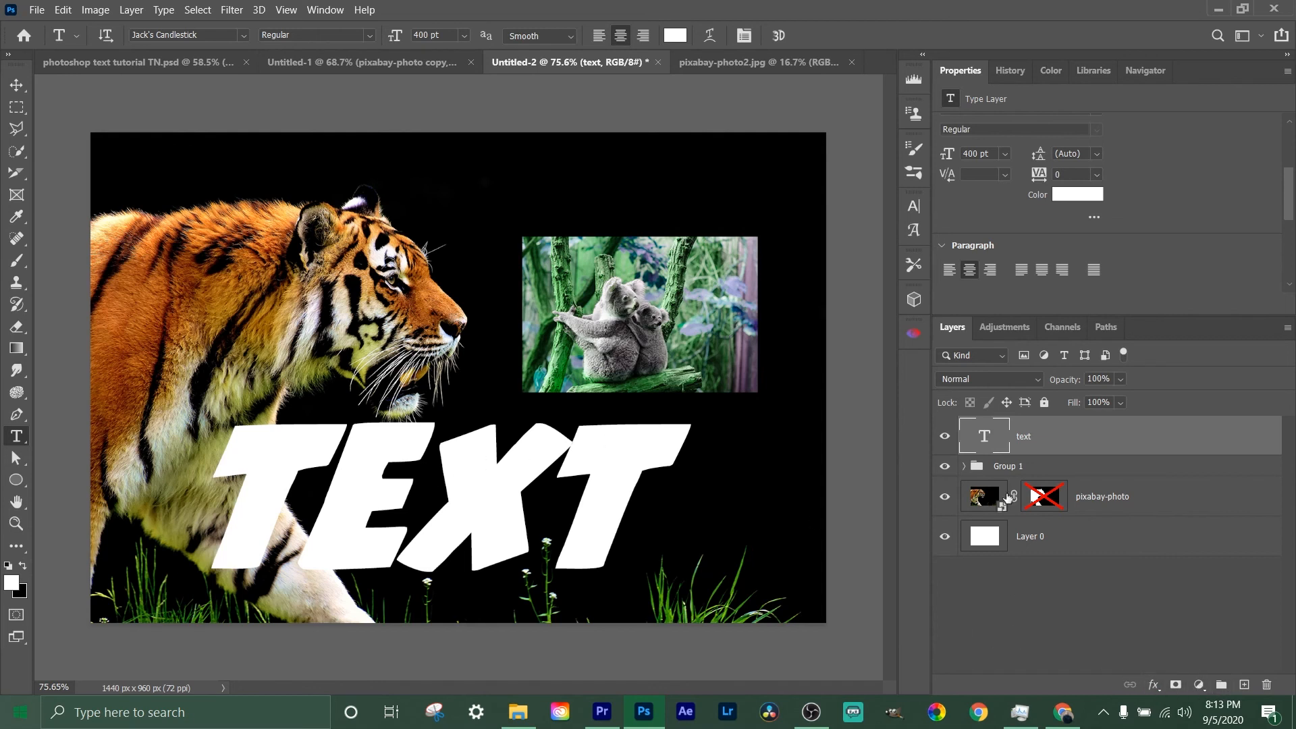
Preview the blend modes on the text layer, keep it at Normal, and deselect the layer
{"action": "left_click", "coordinate": [1020, 380]}
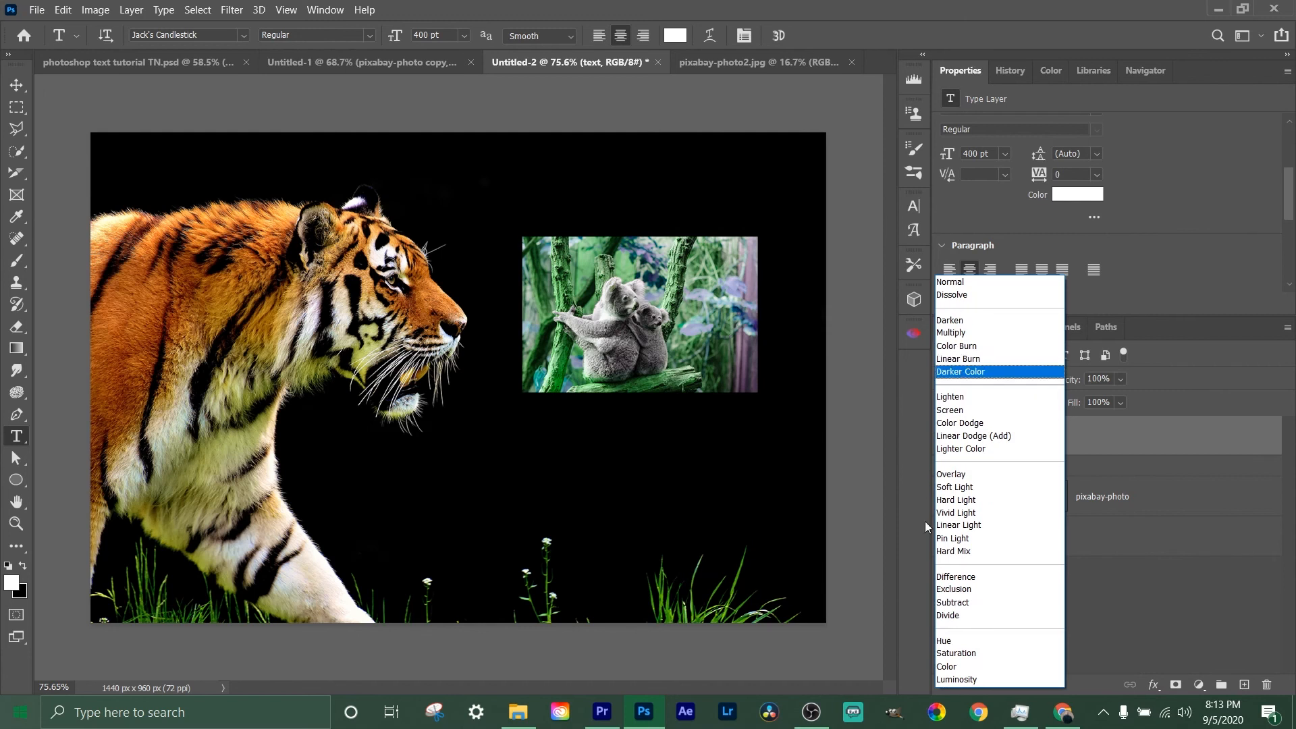
{"action": "left_click", "coordinate": [1112, 627]}
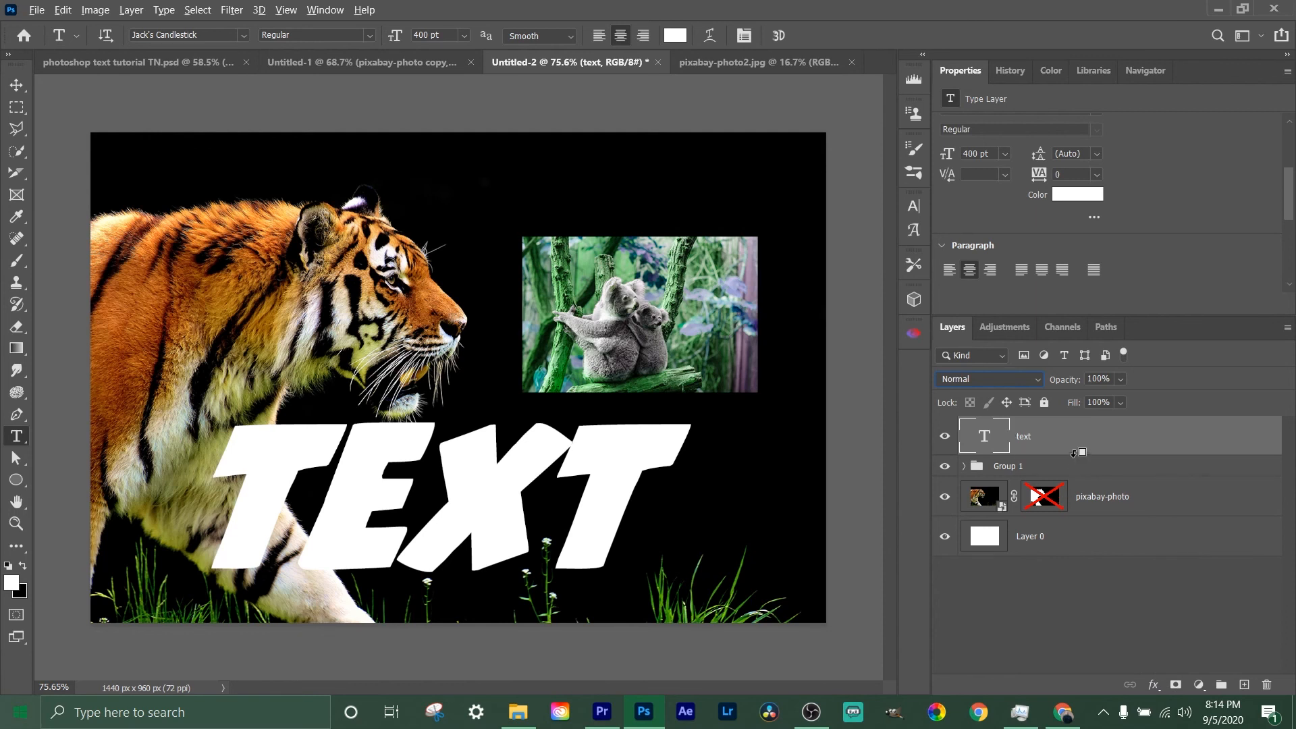
{"action": "left_click", "coordinate": [980, 602]}
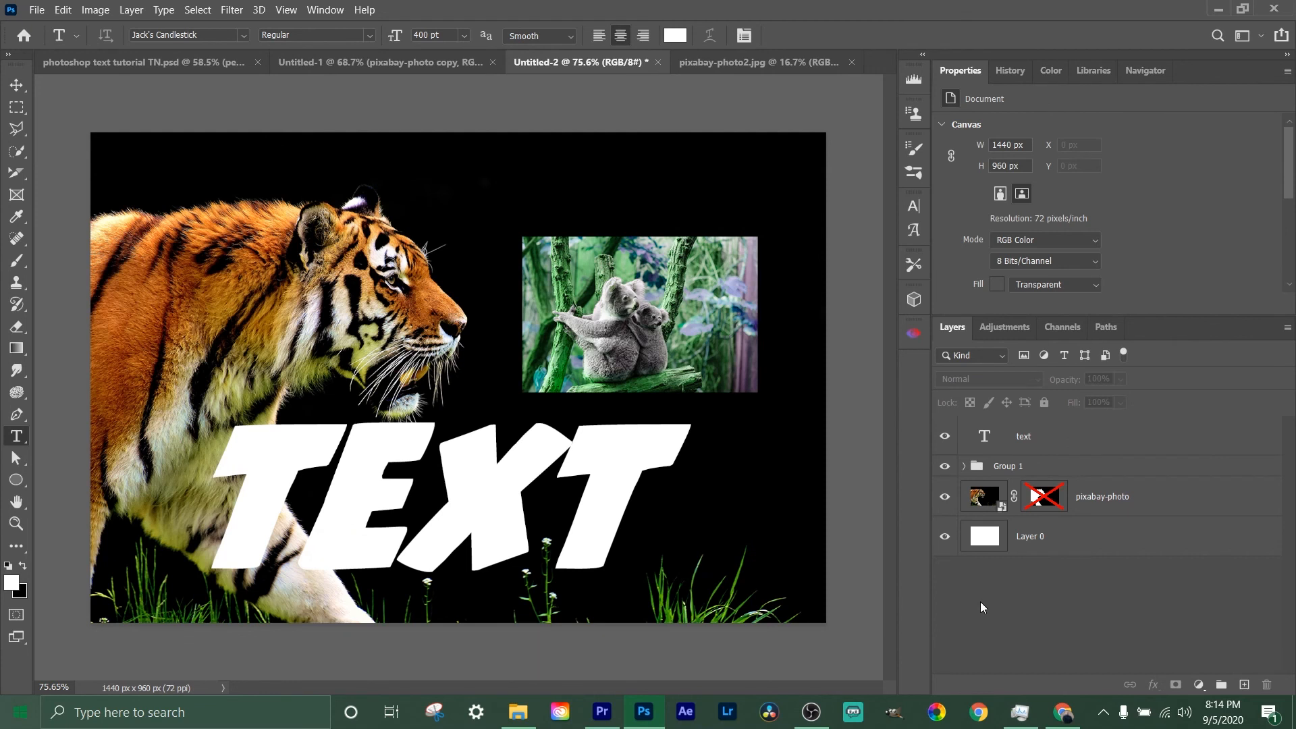